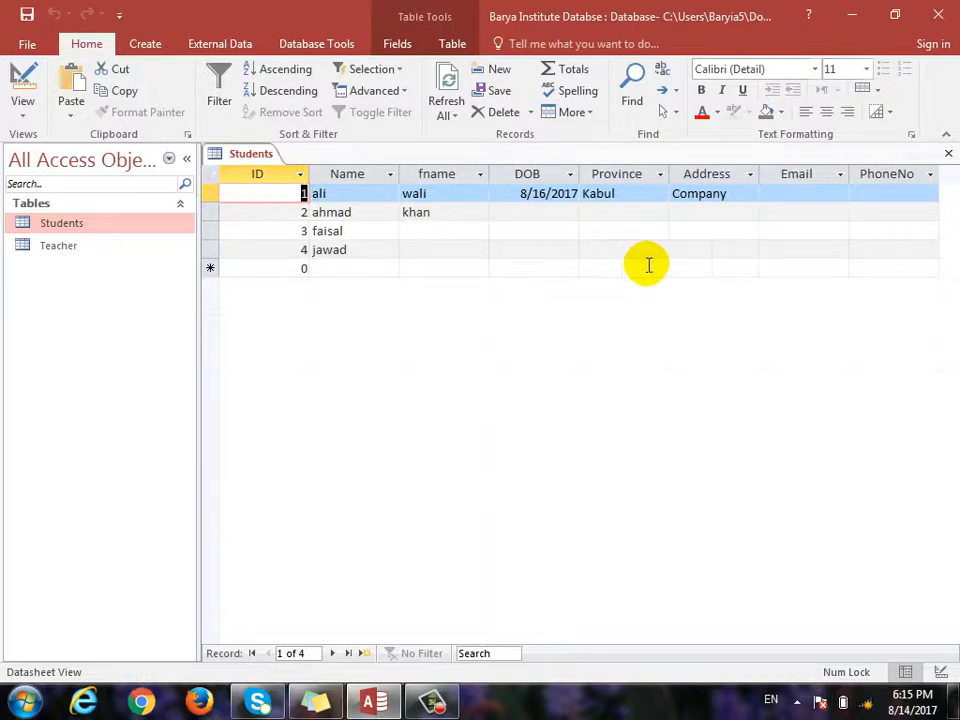
- Switch the Students table to Design View, back to Datasheet View, and into Design View again
click(23, 108)
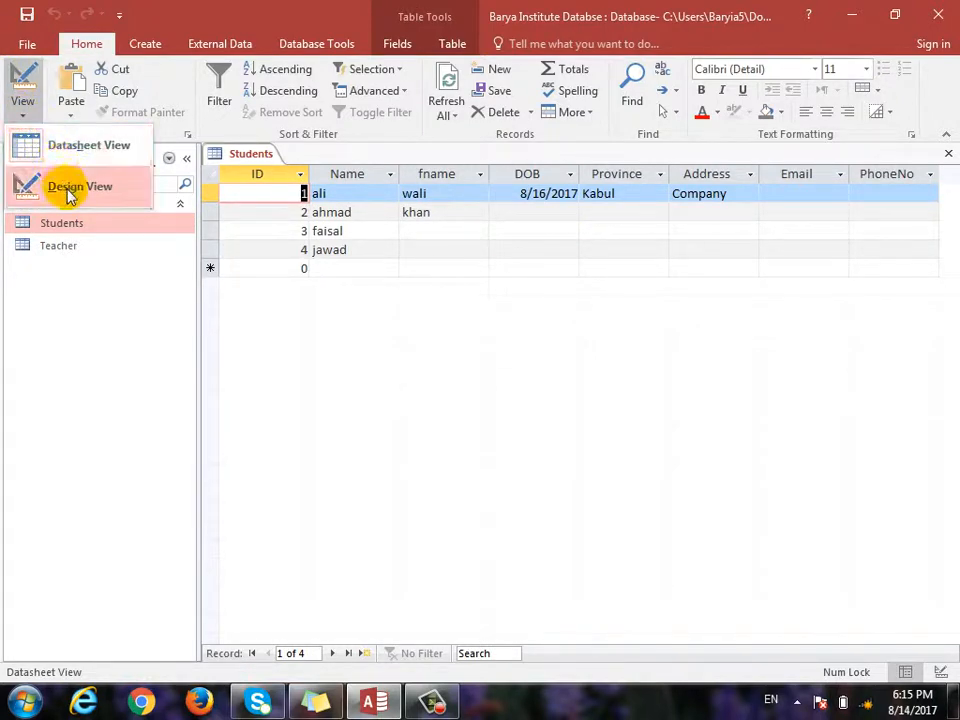
click(70, 193)
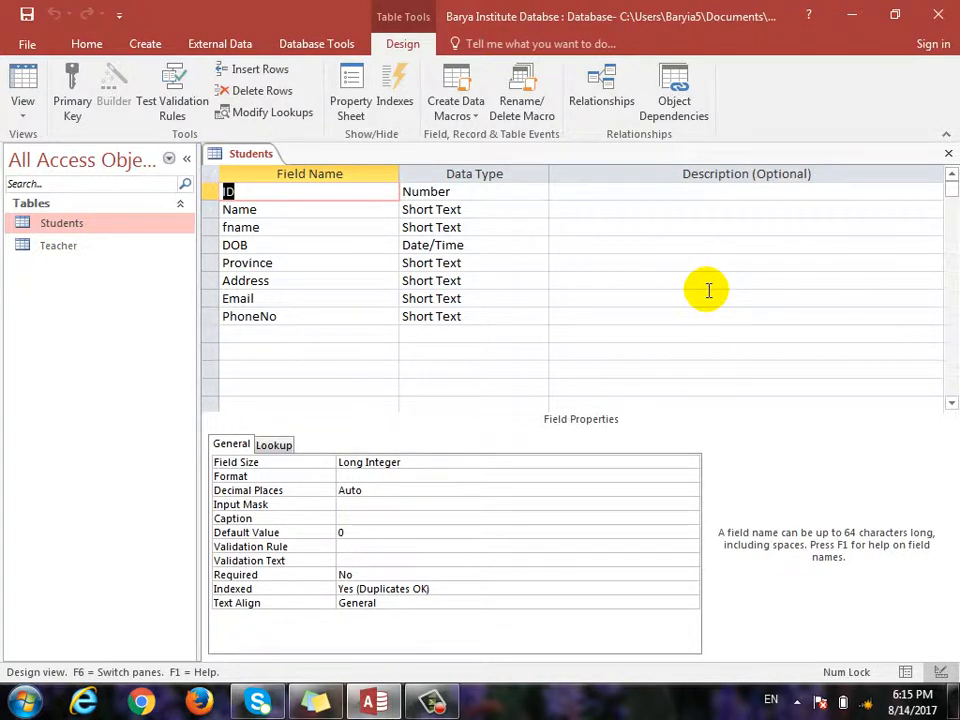
click(28, 108)
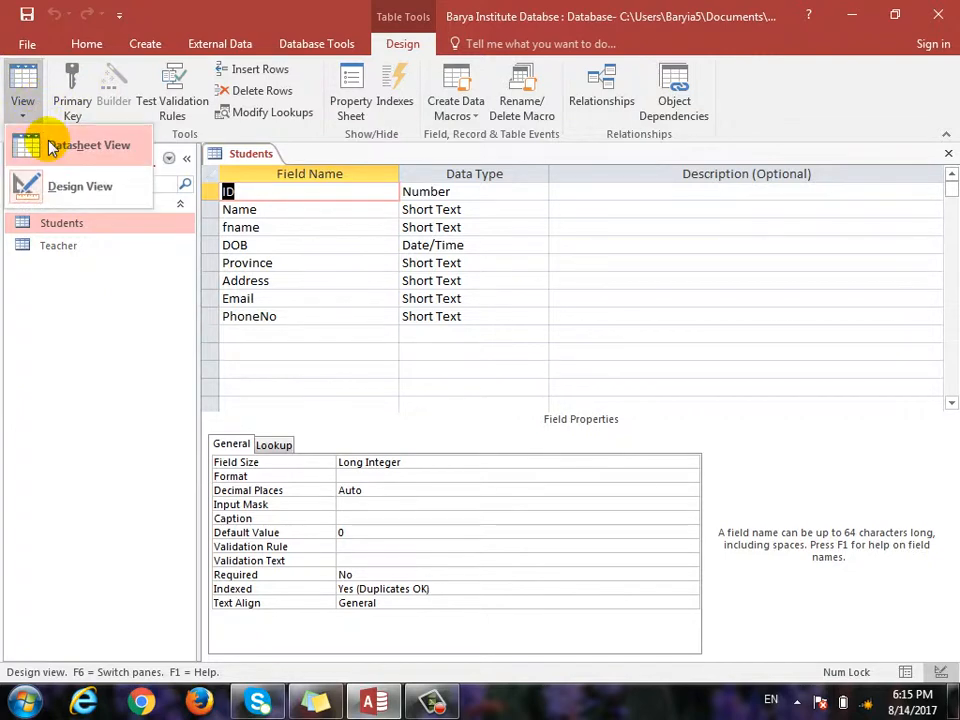
click(52, 147)
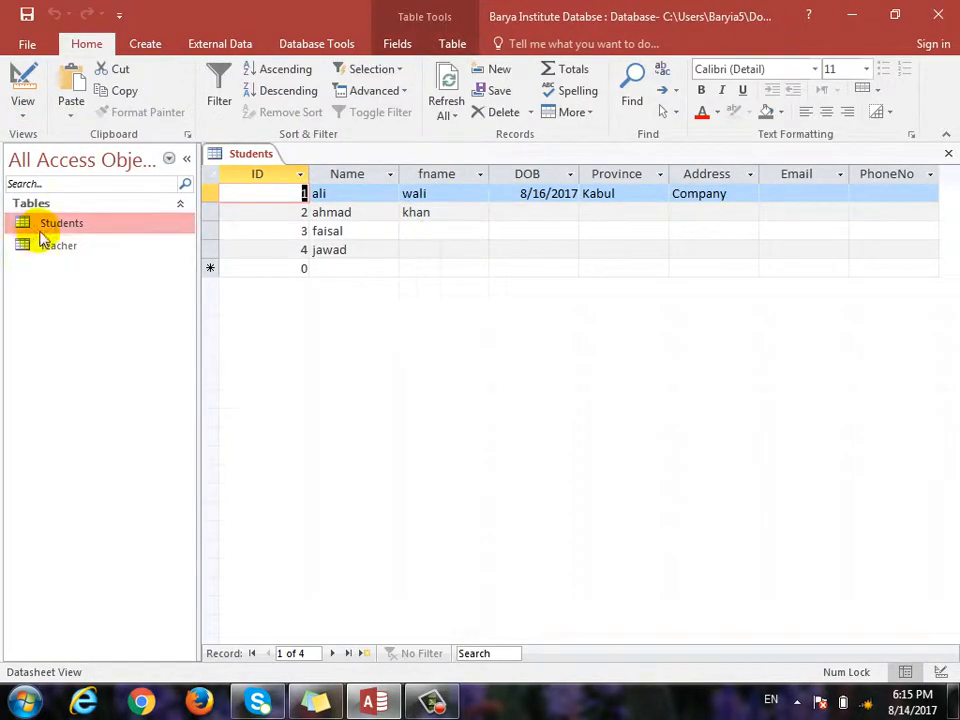
click(20, 108)
click(26, 183)
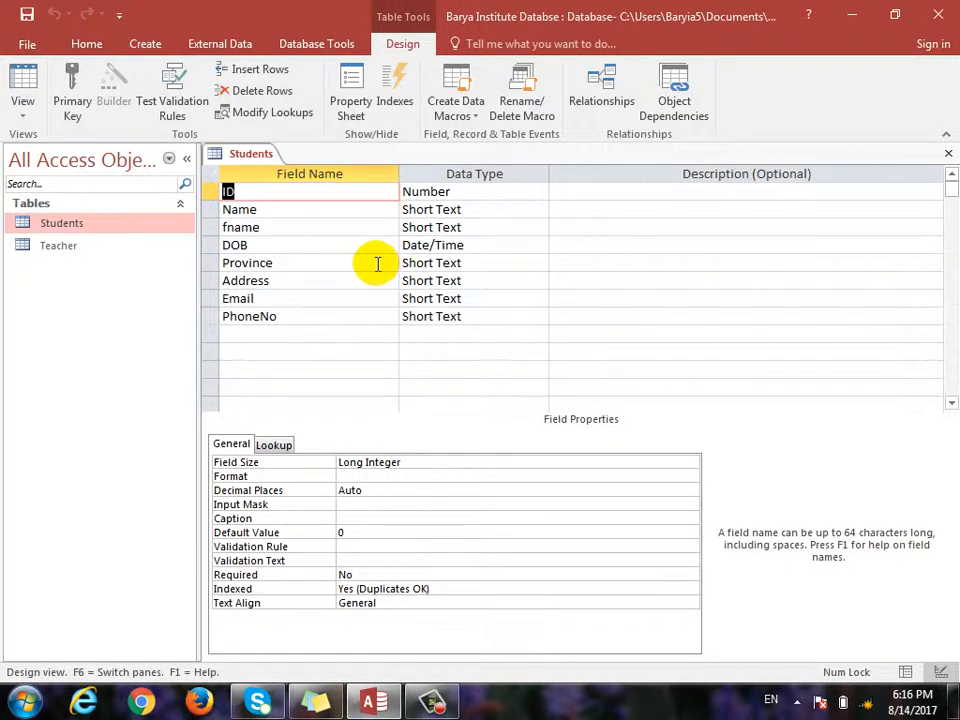
- Examine the field names of the Students table and the data types assigned to ID, Name and DOB
click(281, 213)
click(286, 245)
click(286, 276)
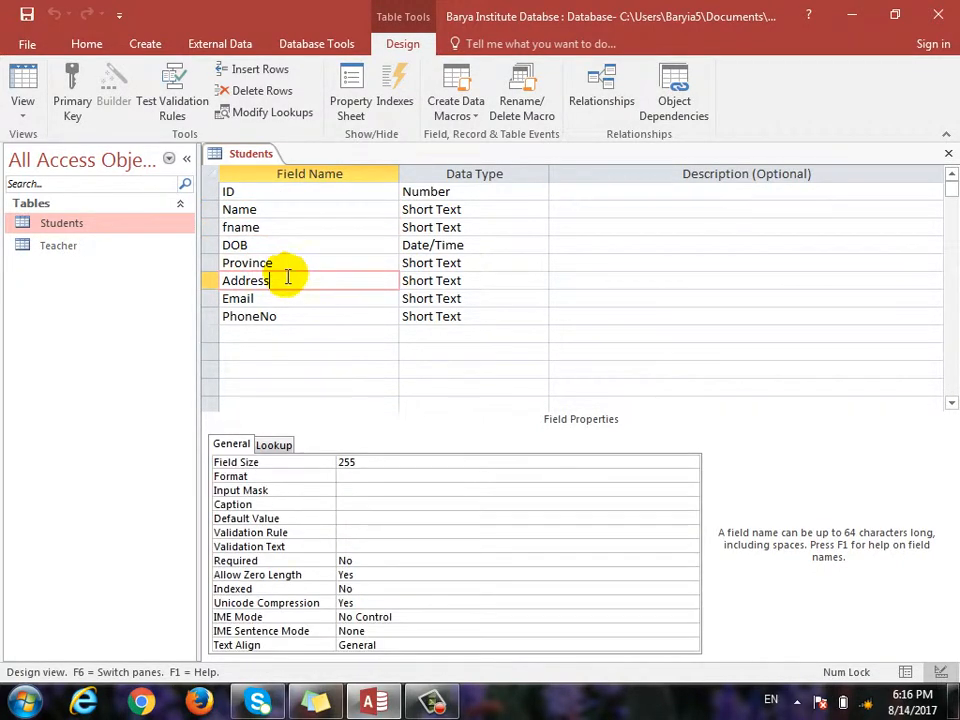
key(Down)
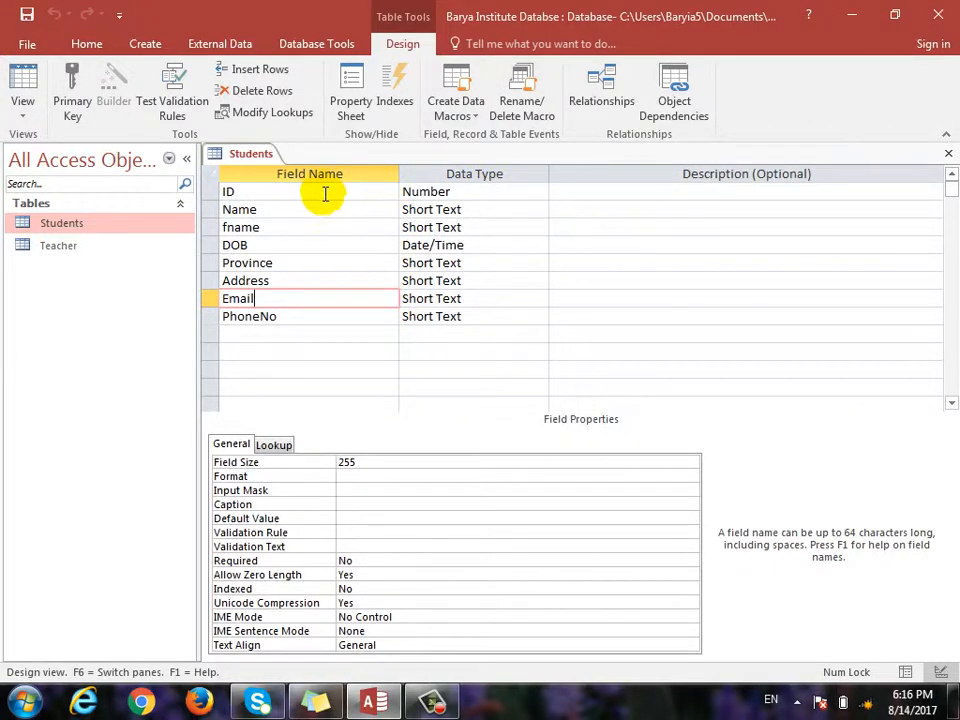
click(288, 190)
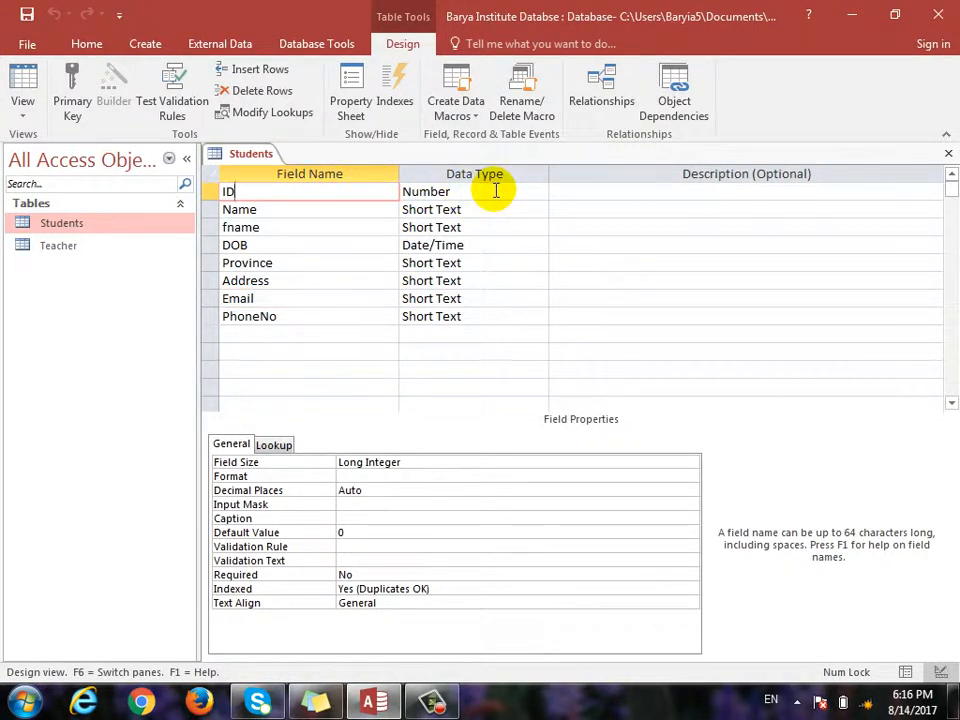
click(275, 245)
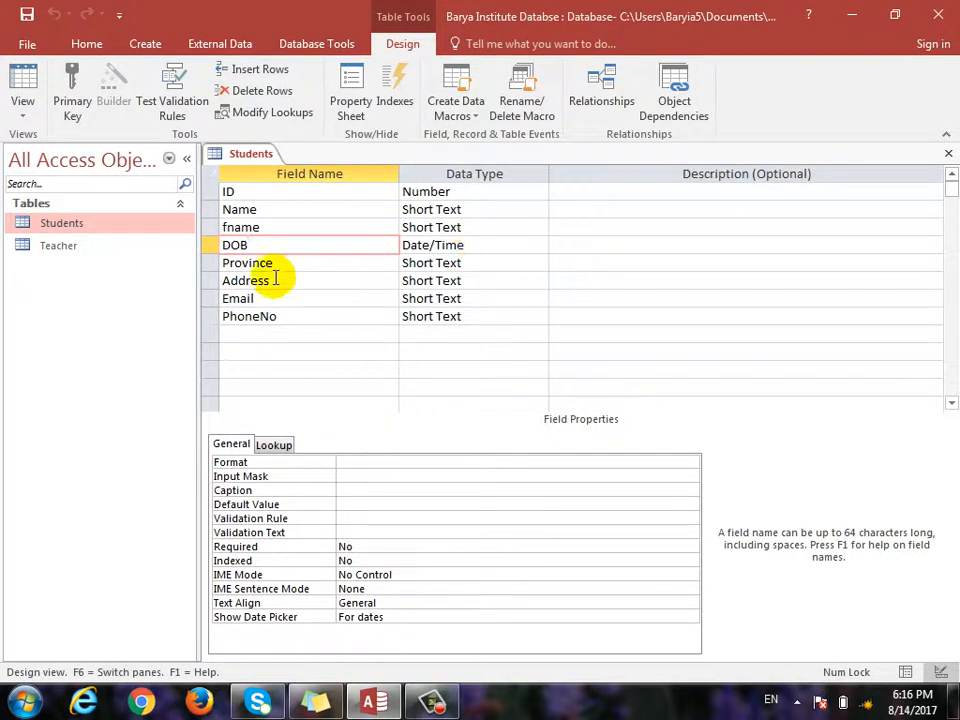
click(300, 209)
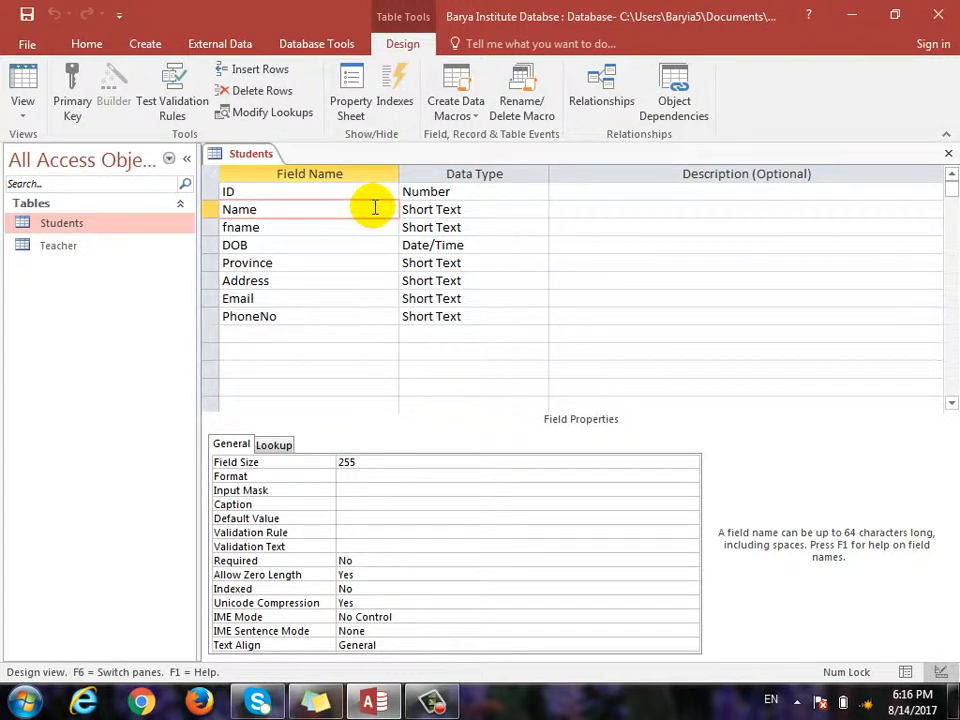
click(476, 206)
drag(476, 206, 421, 195)
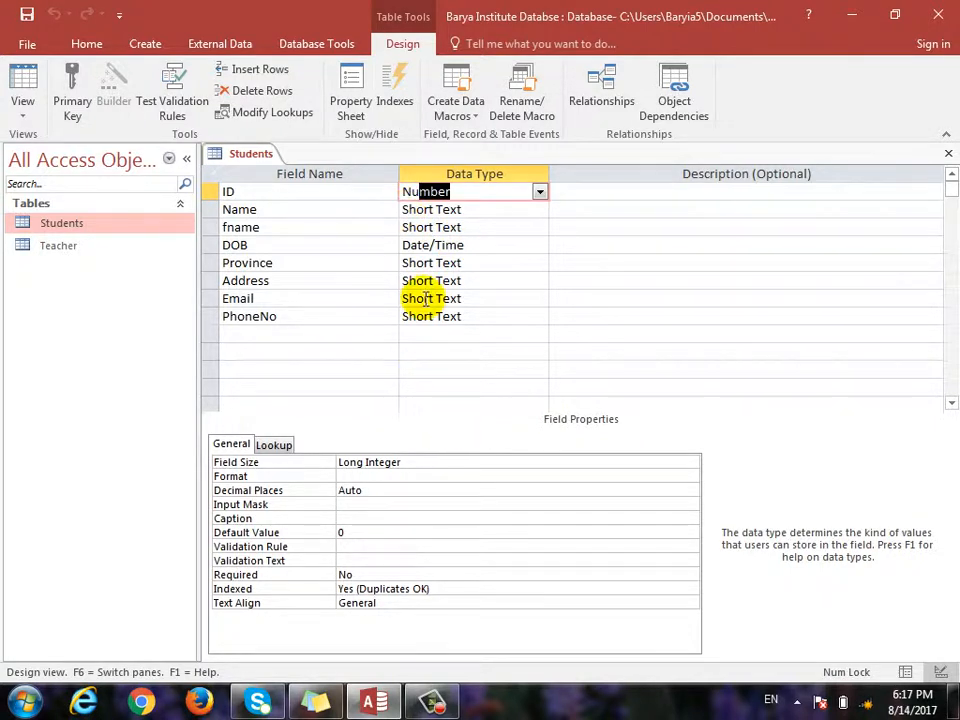
click(486, 246)
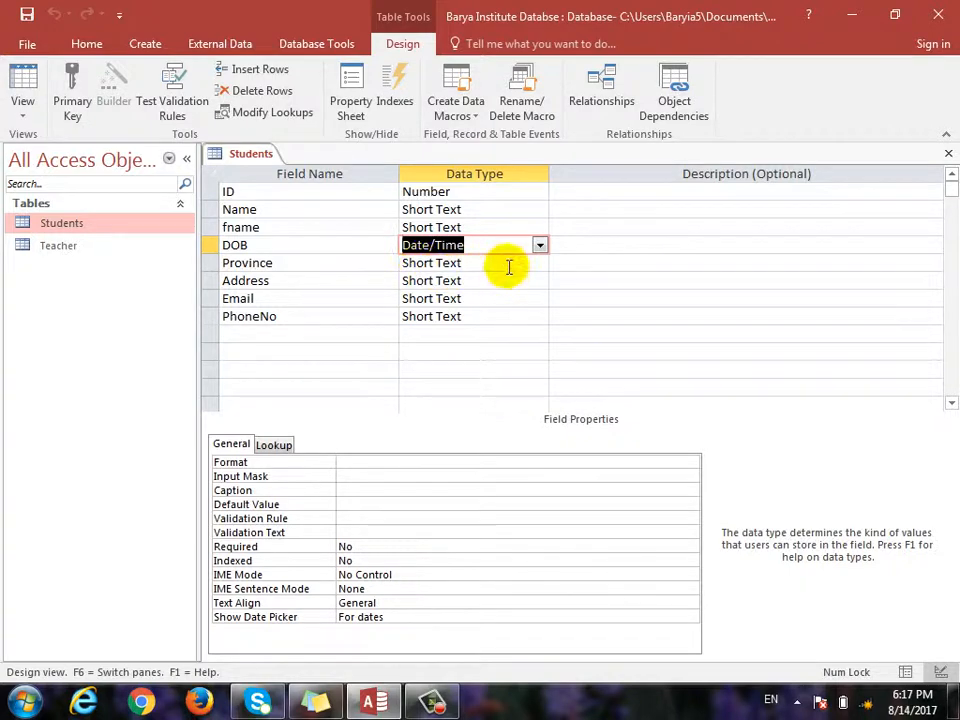
- Try to enter an invalid date in the DOB field of the second student record in Datasheet View, discarding the entry
click(26, 100)
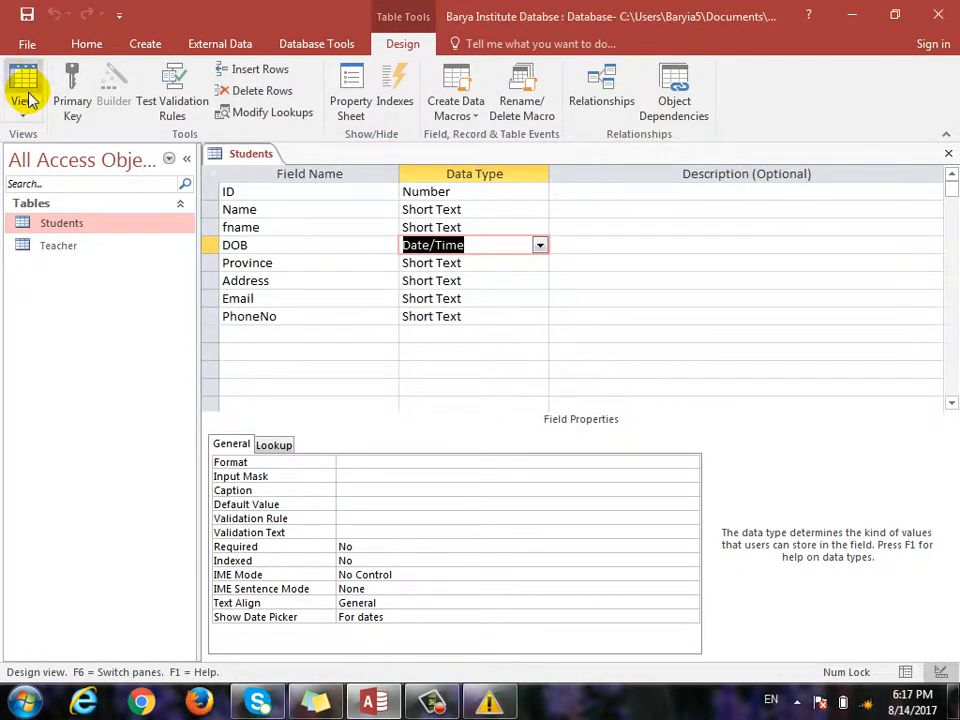
click(26, 98)
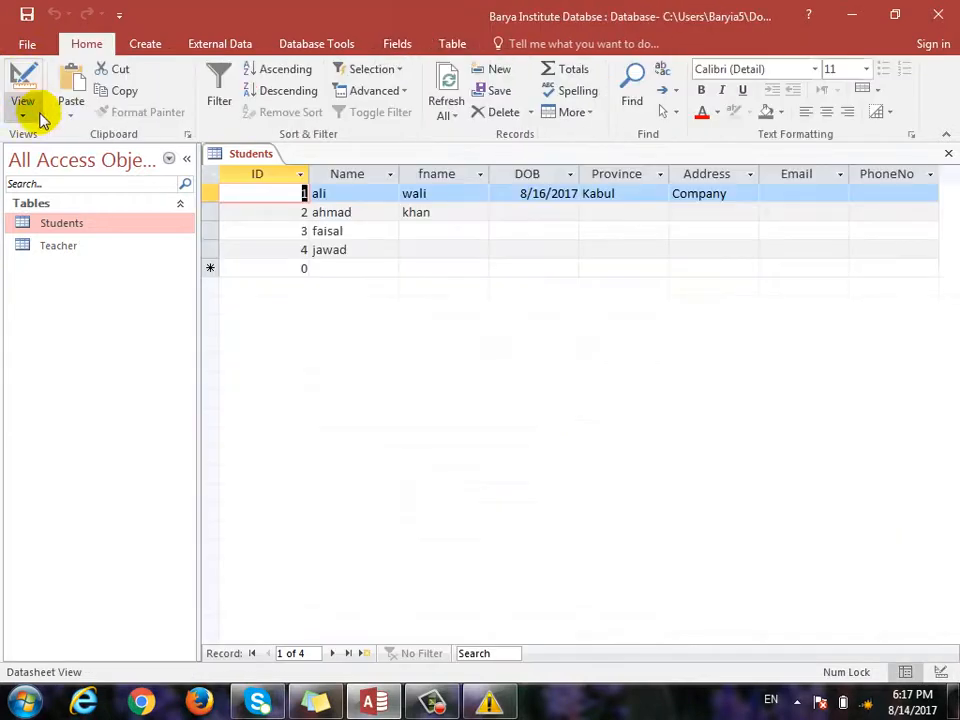
click(527, 212)
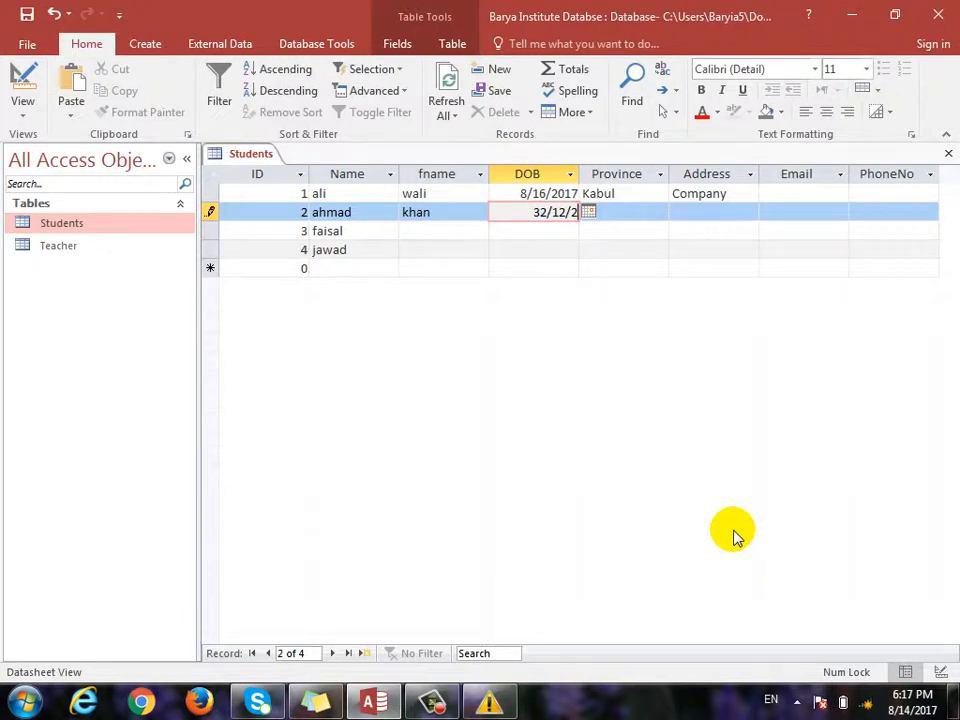
text(017)
key(Return)
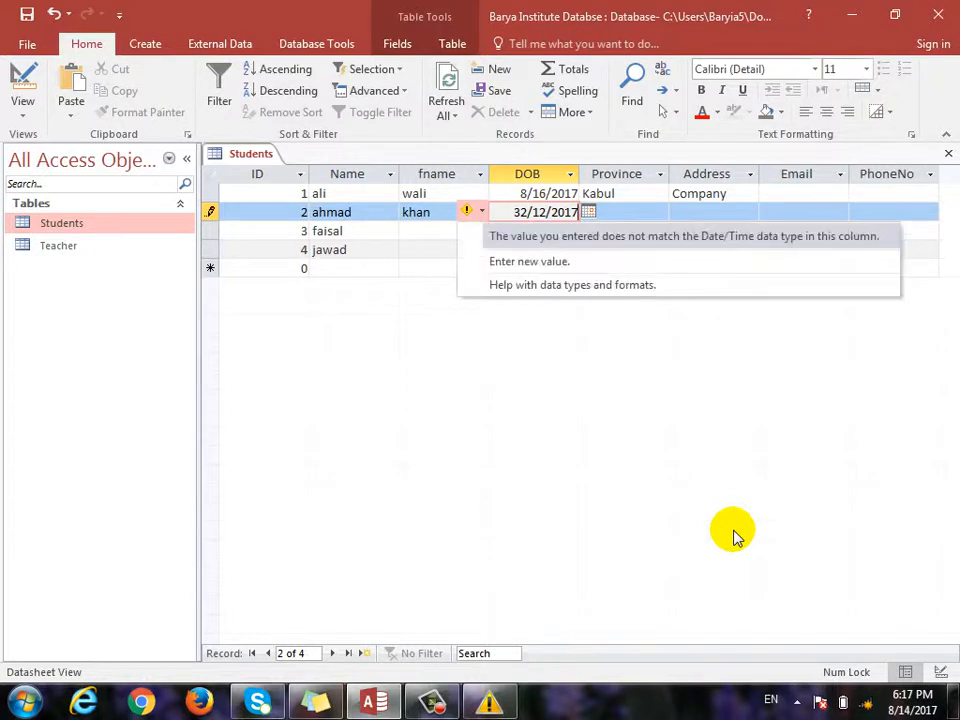
click(648, 256)
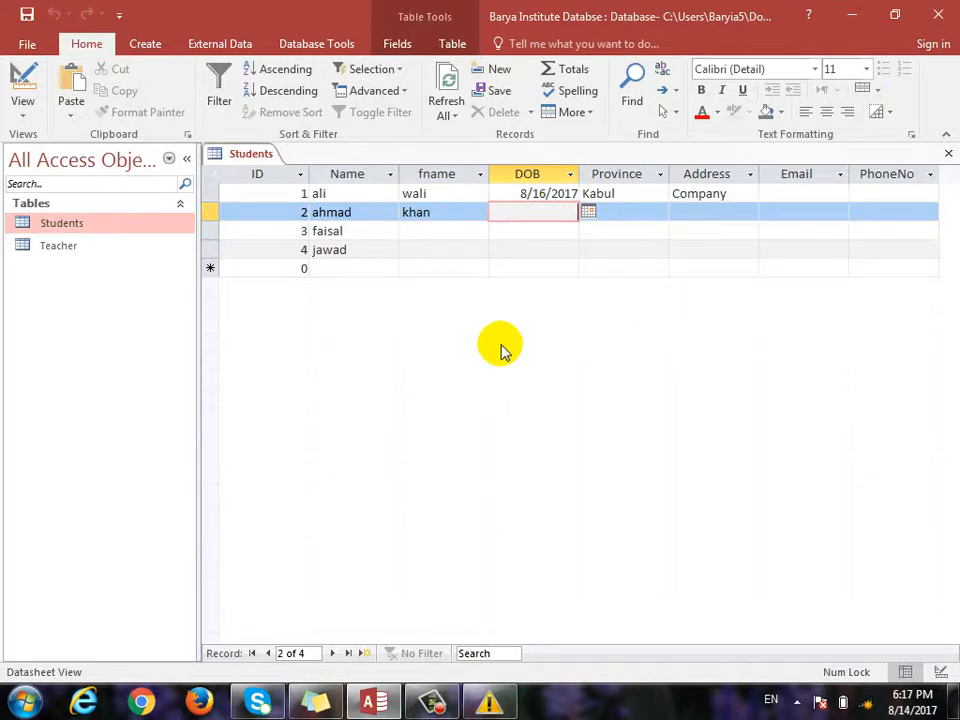
- Review the Province field's data type in Design View and save the table when returning to Datasheet View
key(ctrl+period)
click(537, 258)
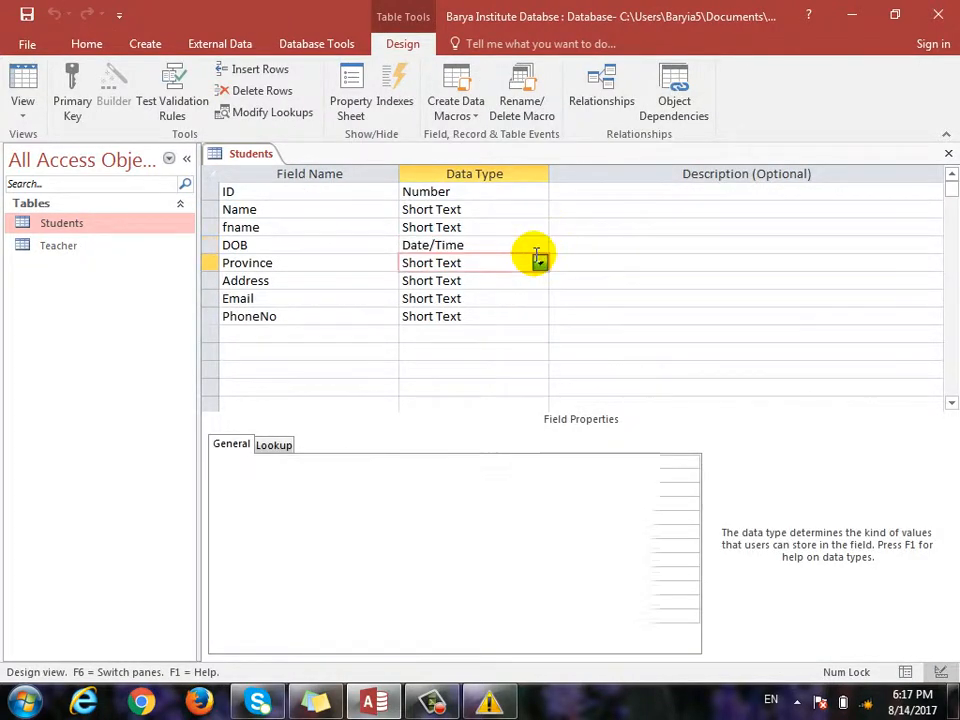
click(522, 283)
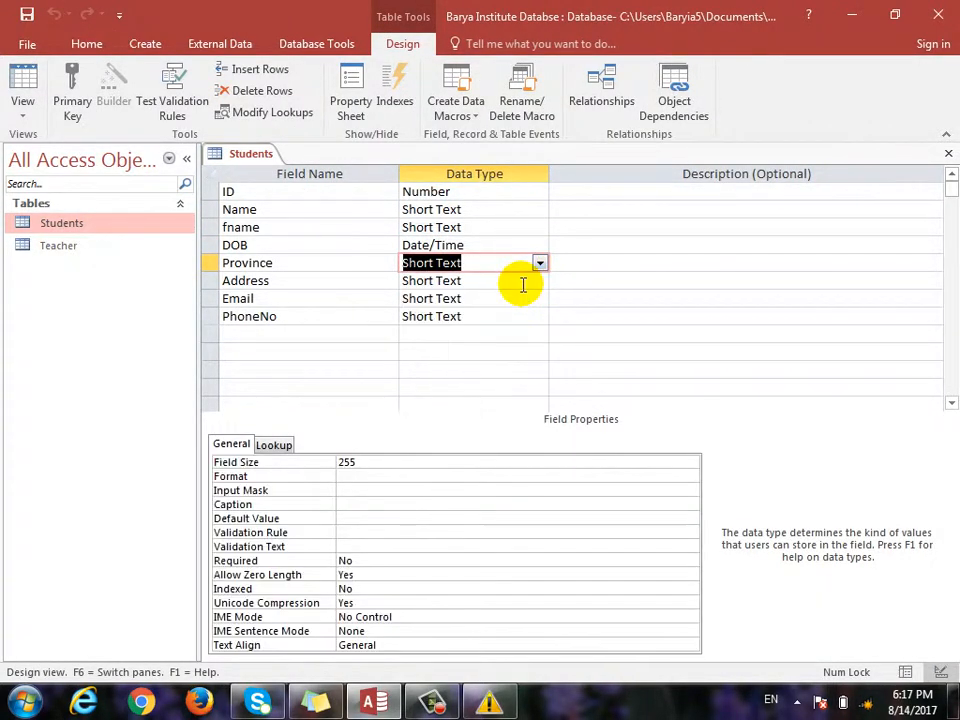
key(ctrl+period)
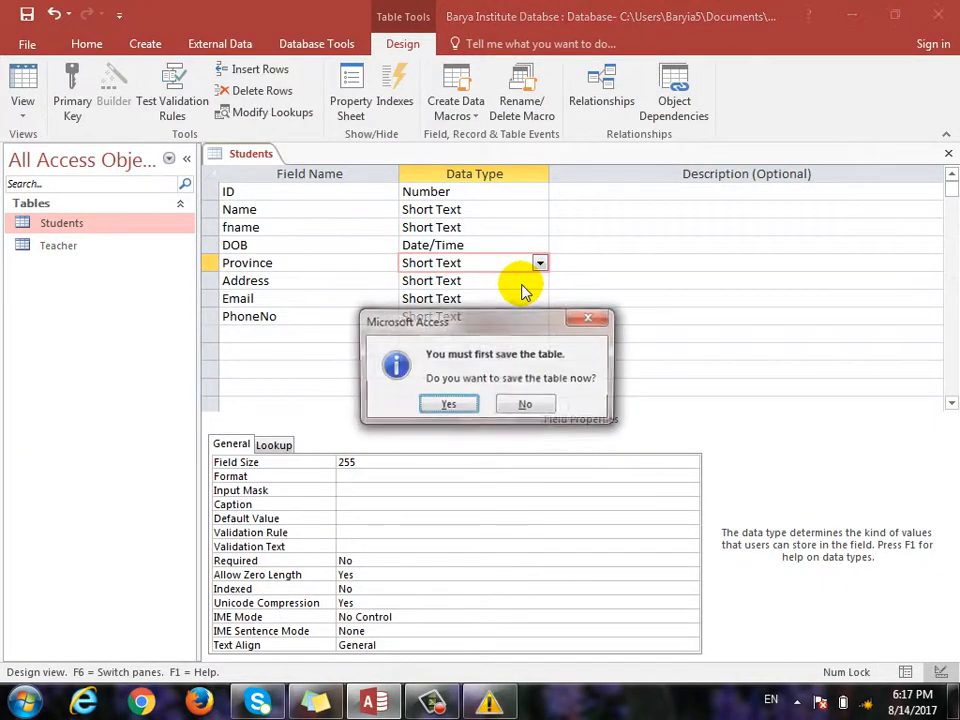
click(447, 405)
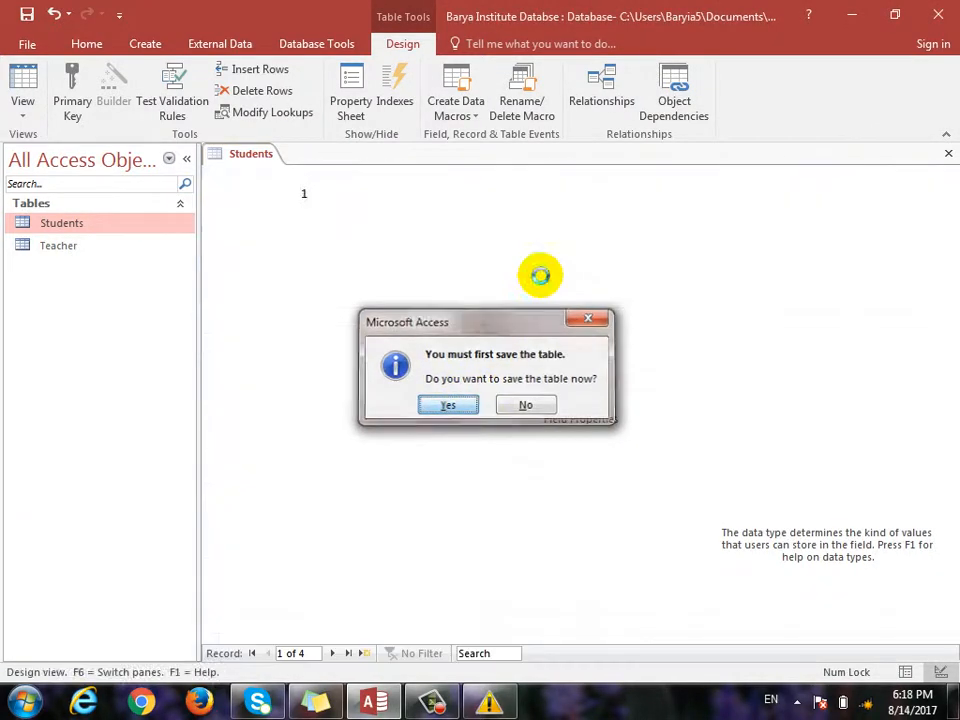
- Try to enter just the number 32 in the second record's DOB field and discard the entry
click(553, 213)
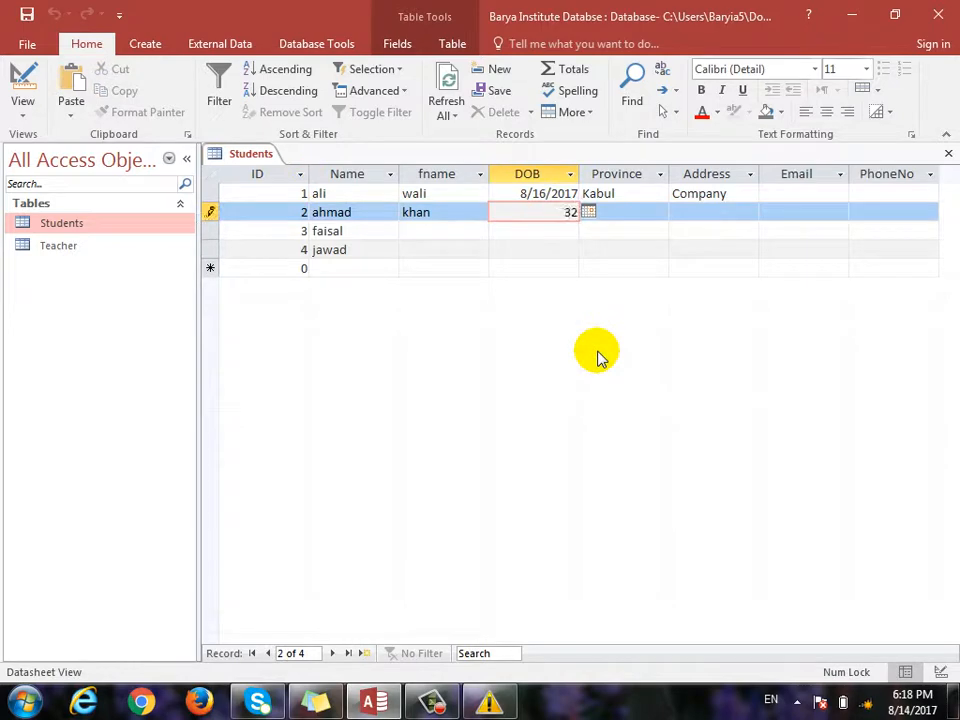
key(Return)
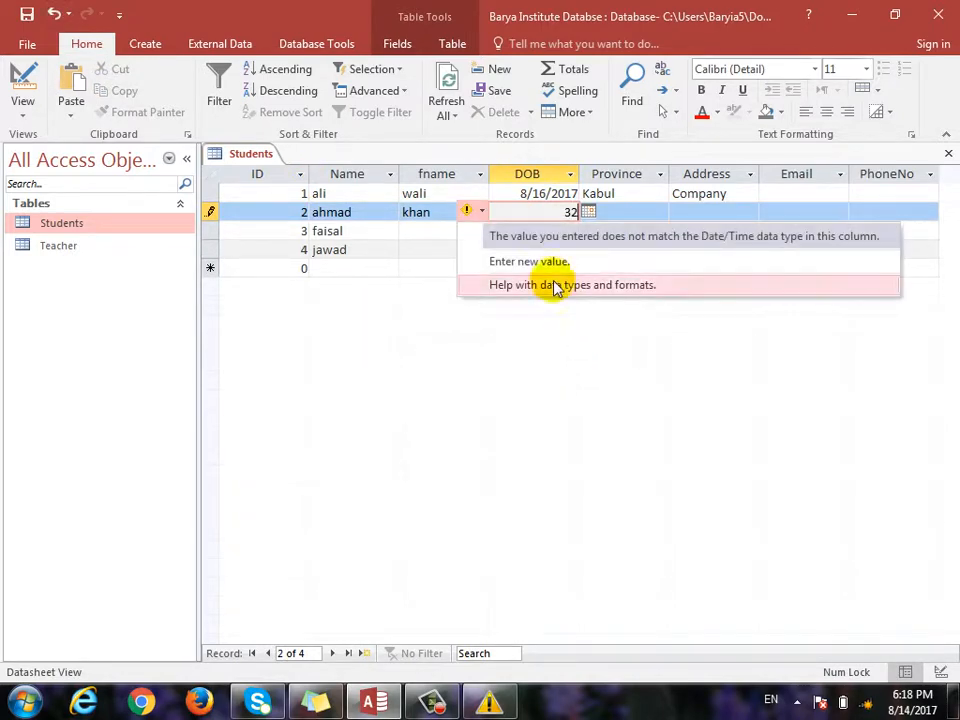
click(507, 464)
key(Escape)
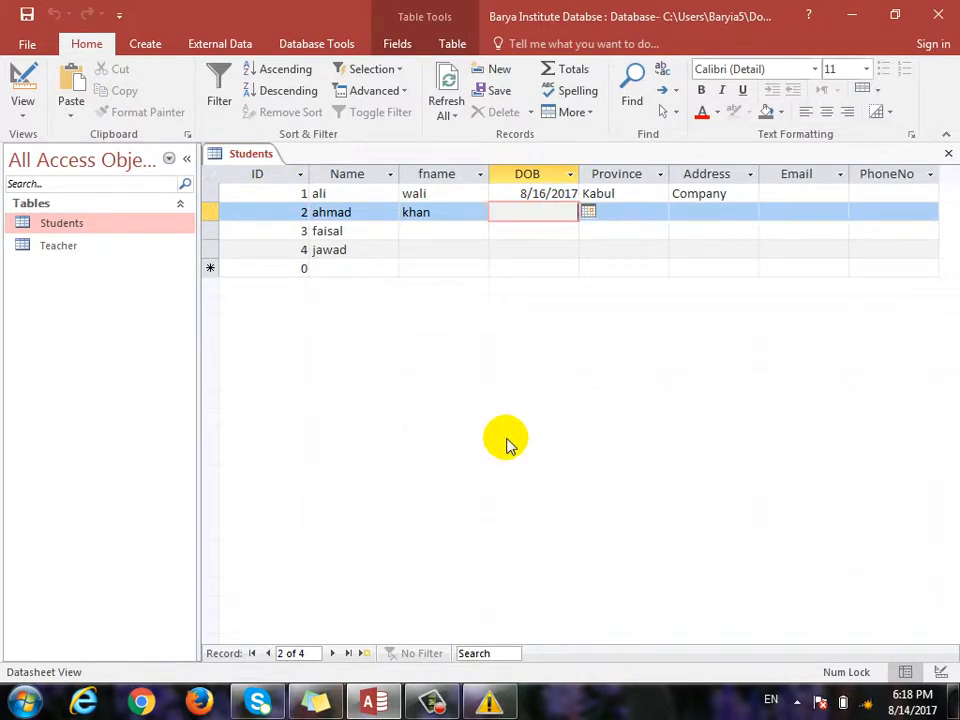
- Add a Short Text field named Joing Date after PhoneNo in Design View and save the table on return to Datasheet View
key(ctrl+period)
click(276, 338)
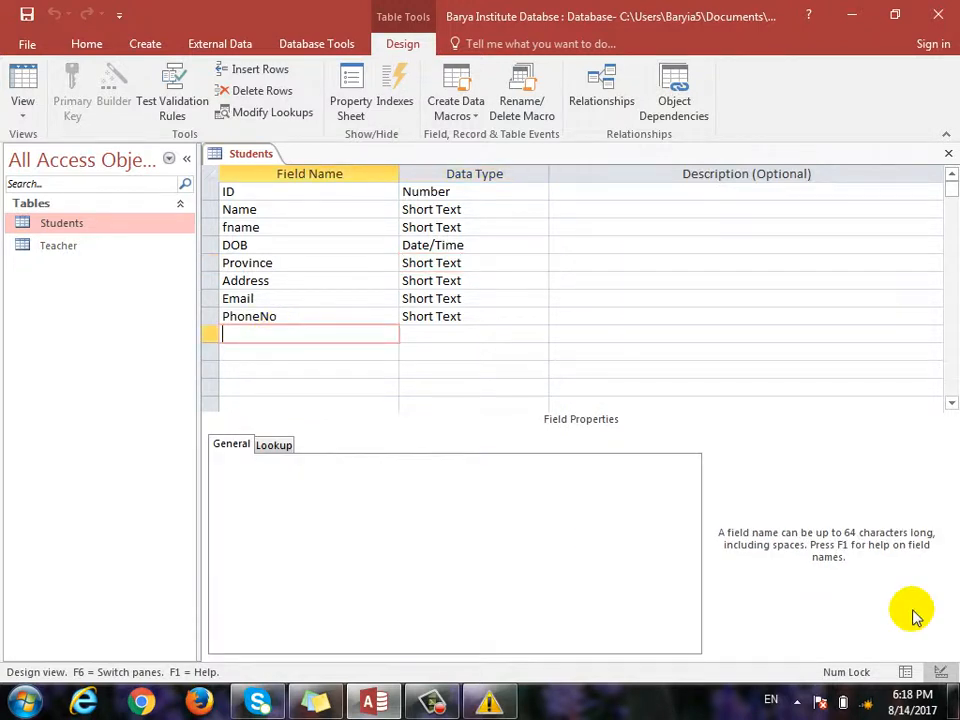
text(Joing)
key(BackSpace)
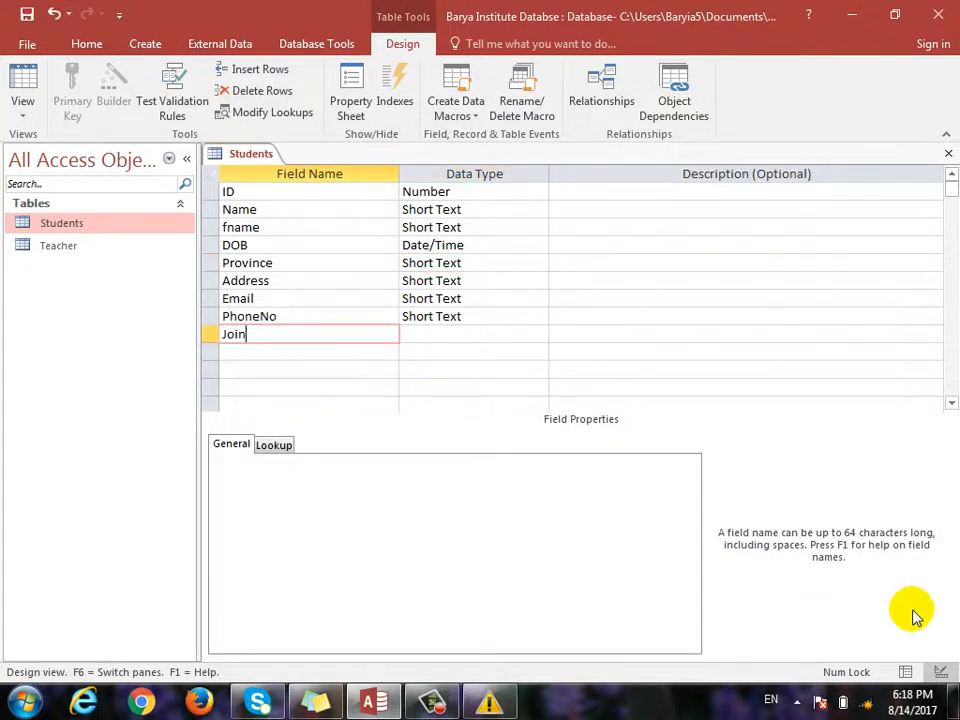
text(g Date)
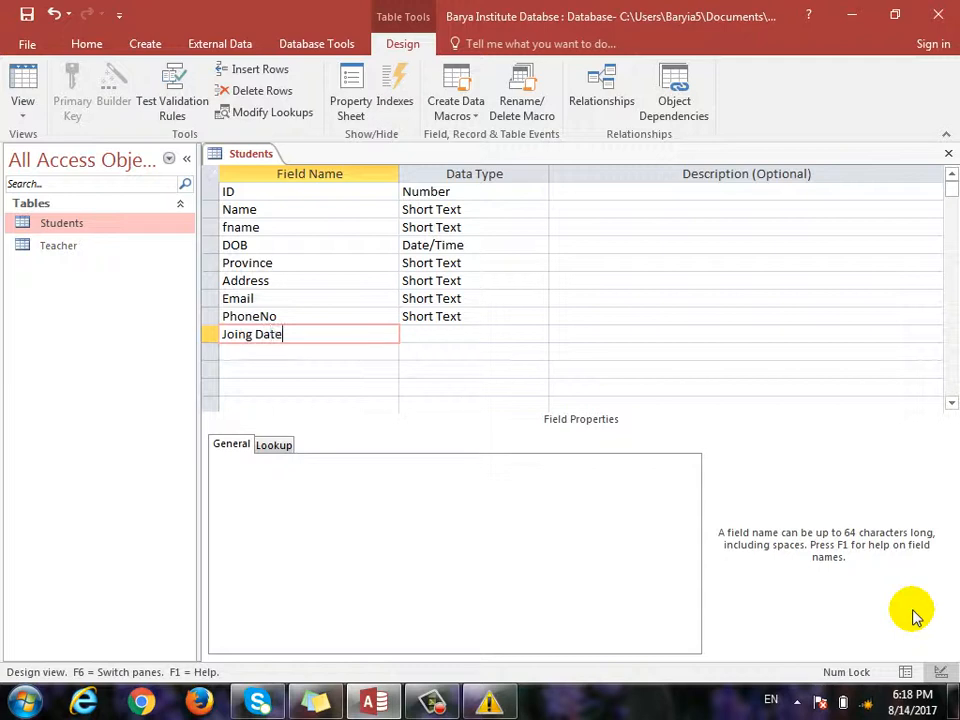
key(Tab)
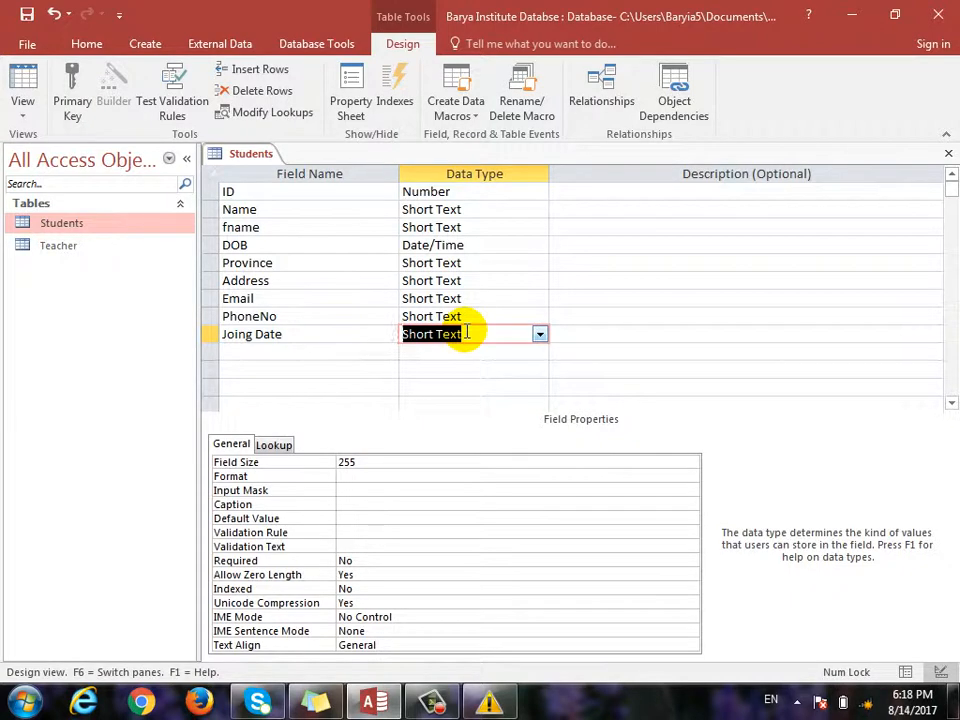
key(ctrl+period)
click(446, 407)
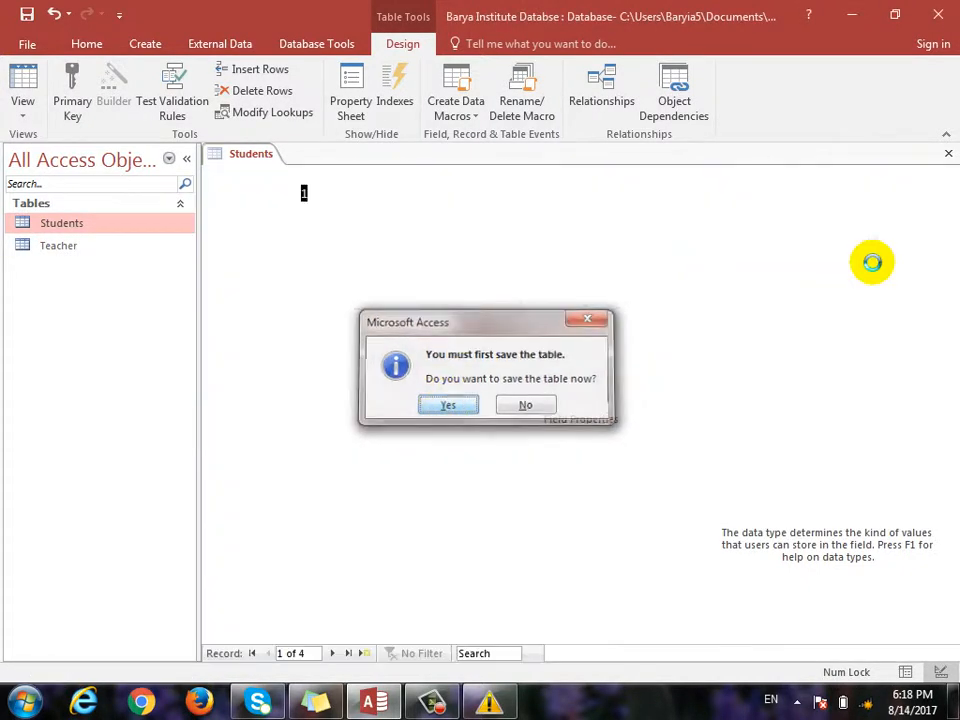
- Enter 35/12/2017 as the Joing Date of the first student record
drag(671, 653, 735, 653)
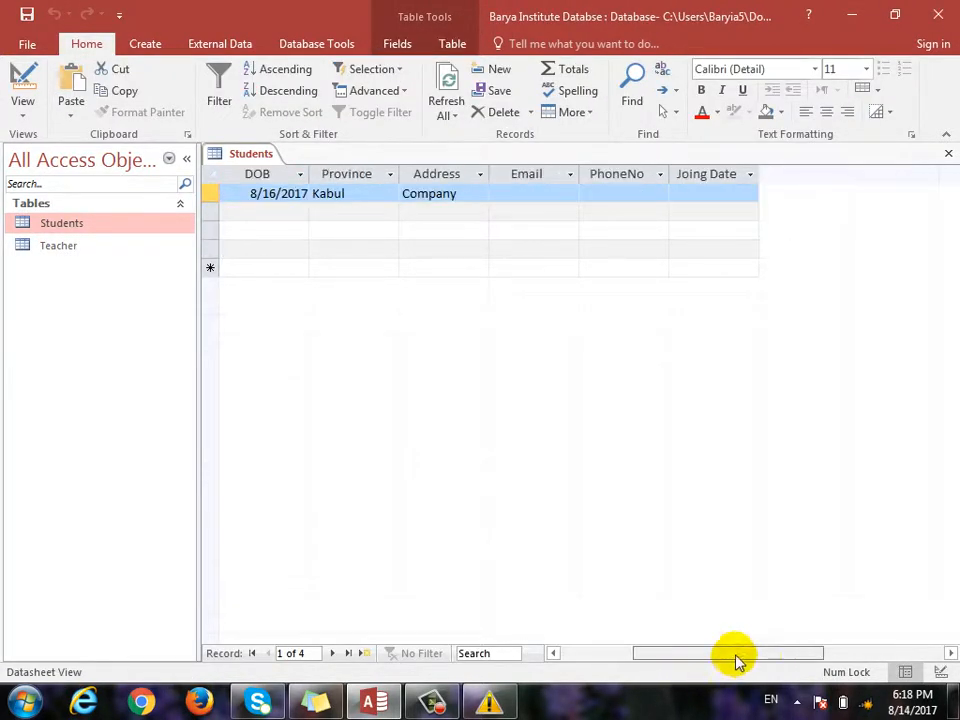
click(712, 194)
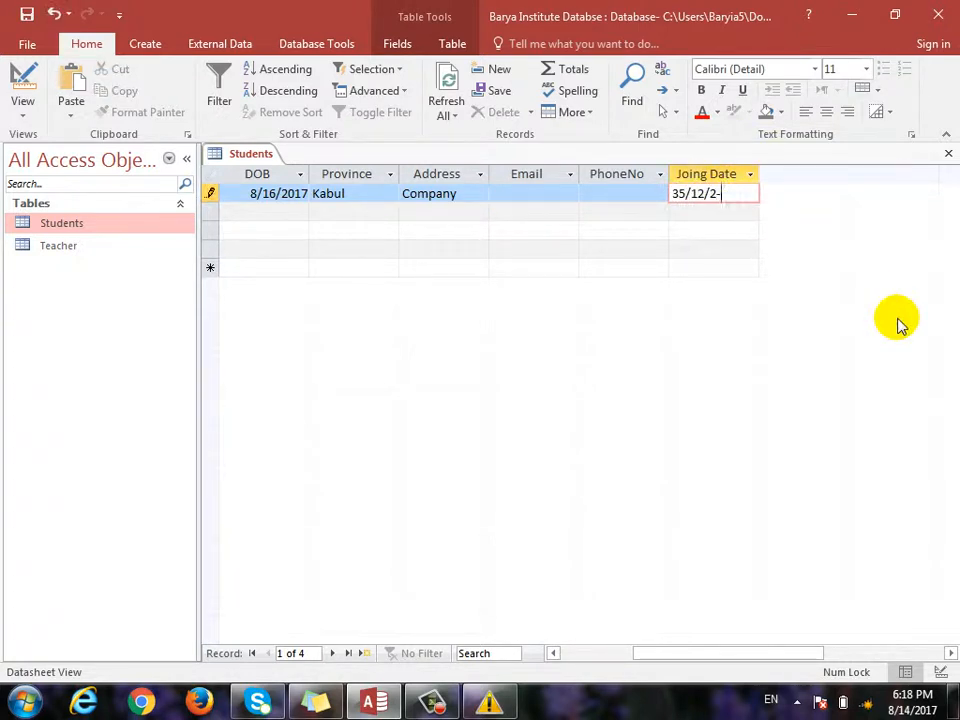
text(35/12/2017)
key(Down)
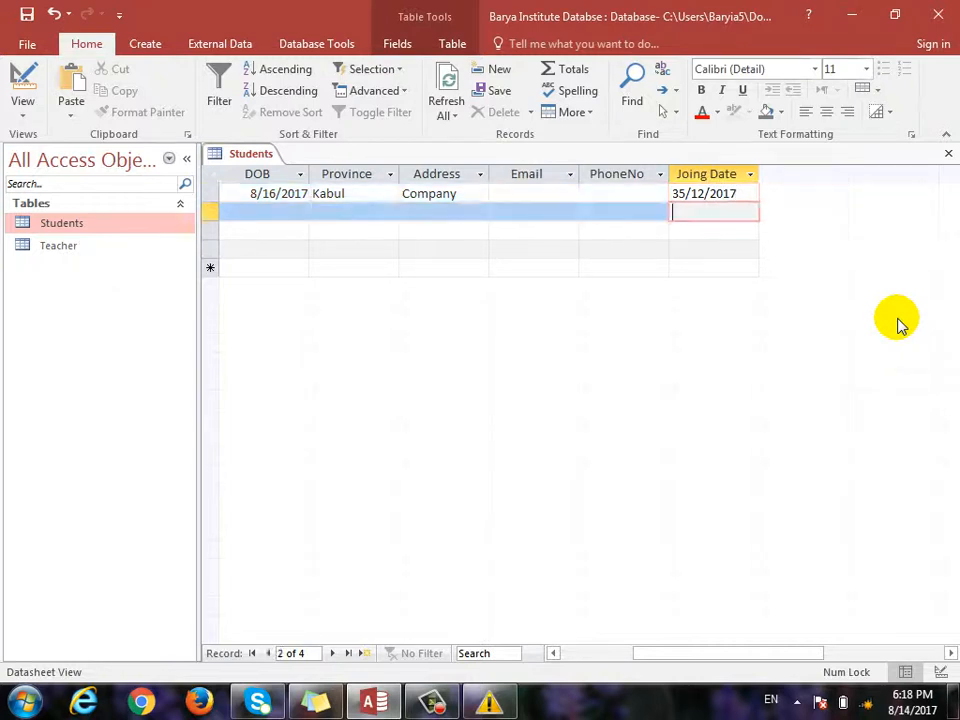
key(Left)
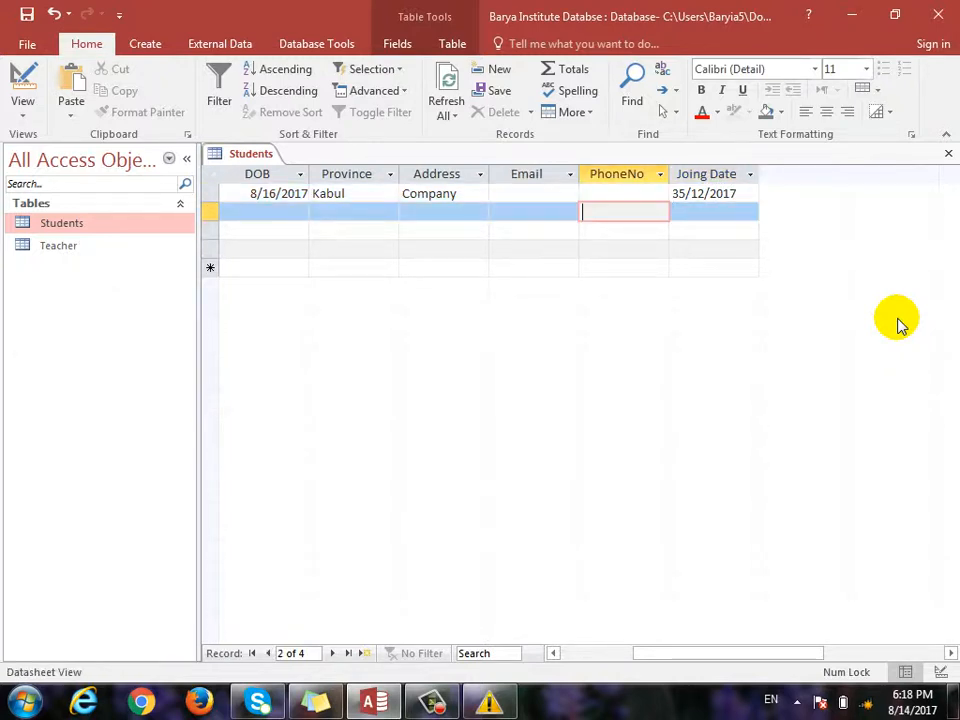
key(Down)
key(Right)
key(Up)
key(Up)
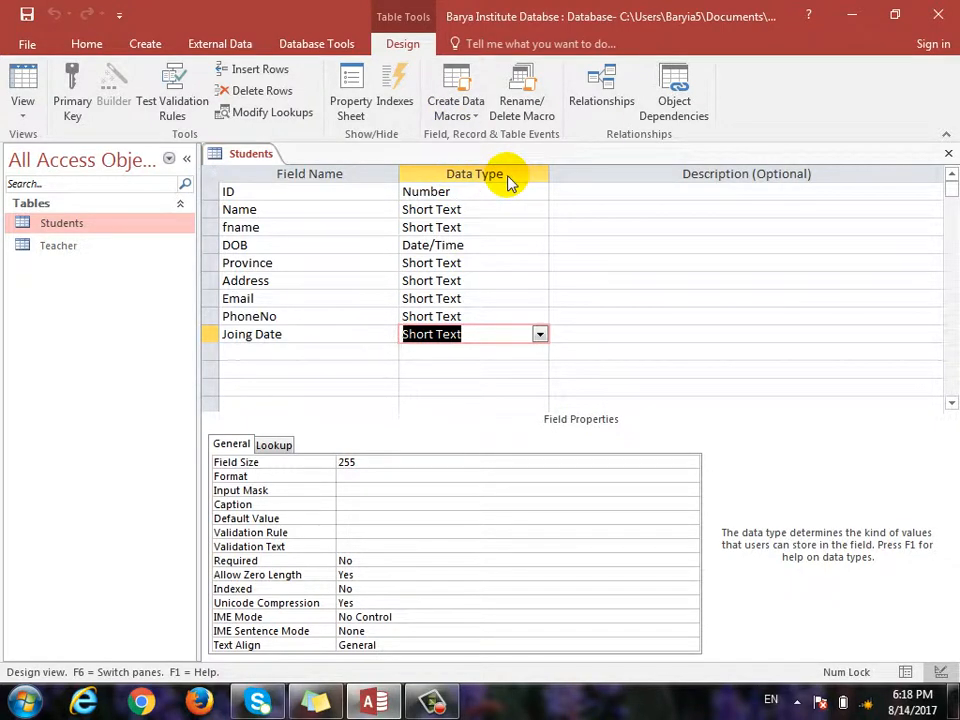
- Review the data types available for the Joing Date field and the data type assigned to the ID field
click(540, 334)
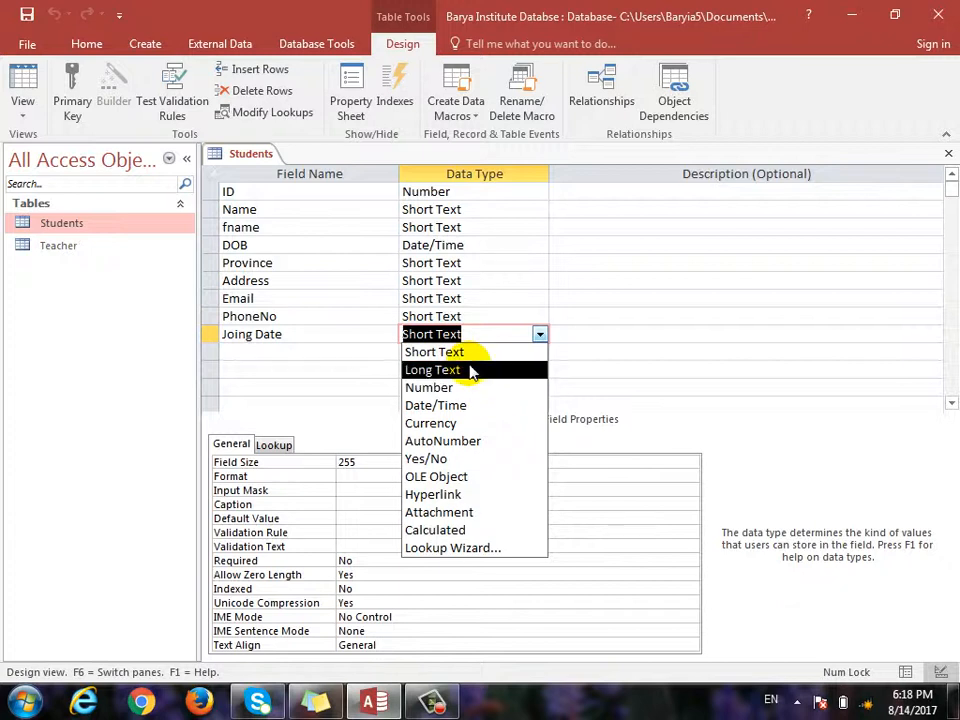
click(304, 303)
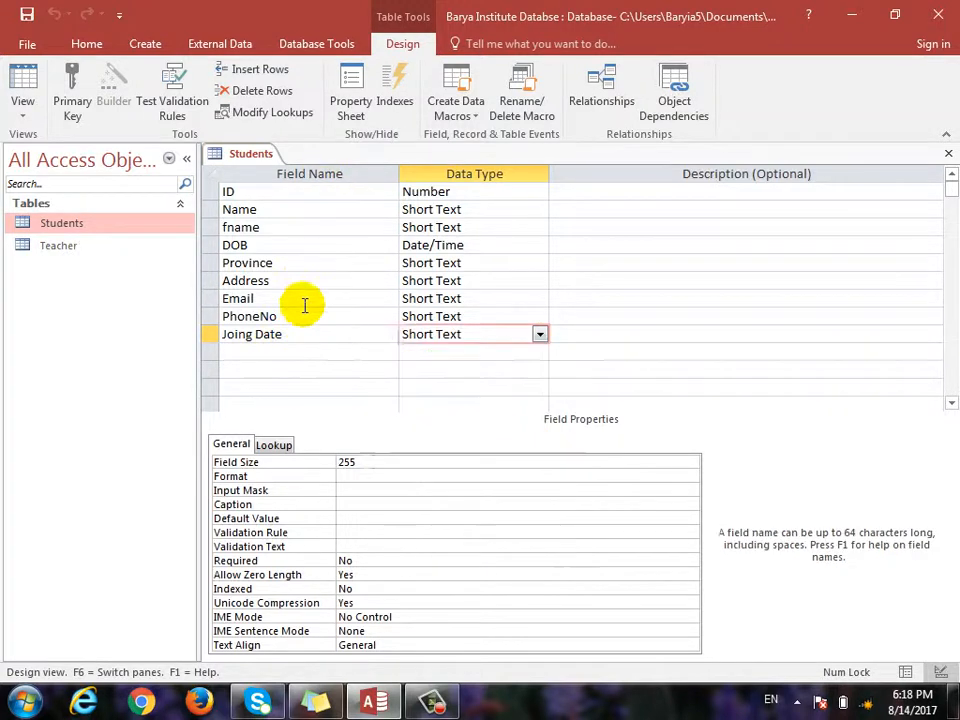
click(305, 357)
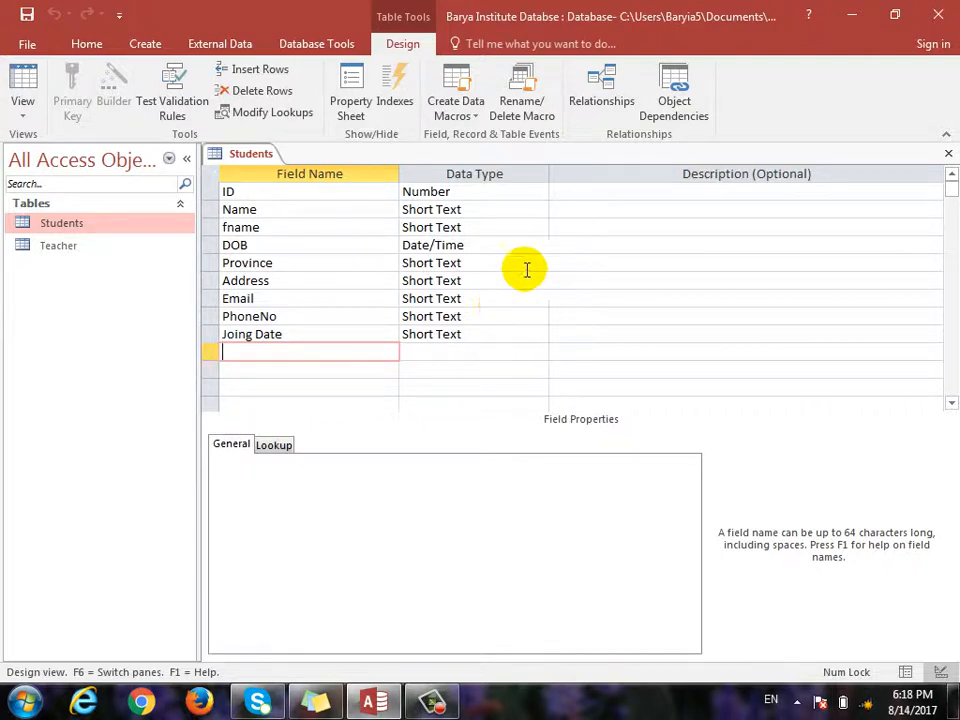
click(471, 193)
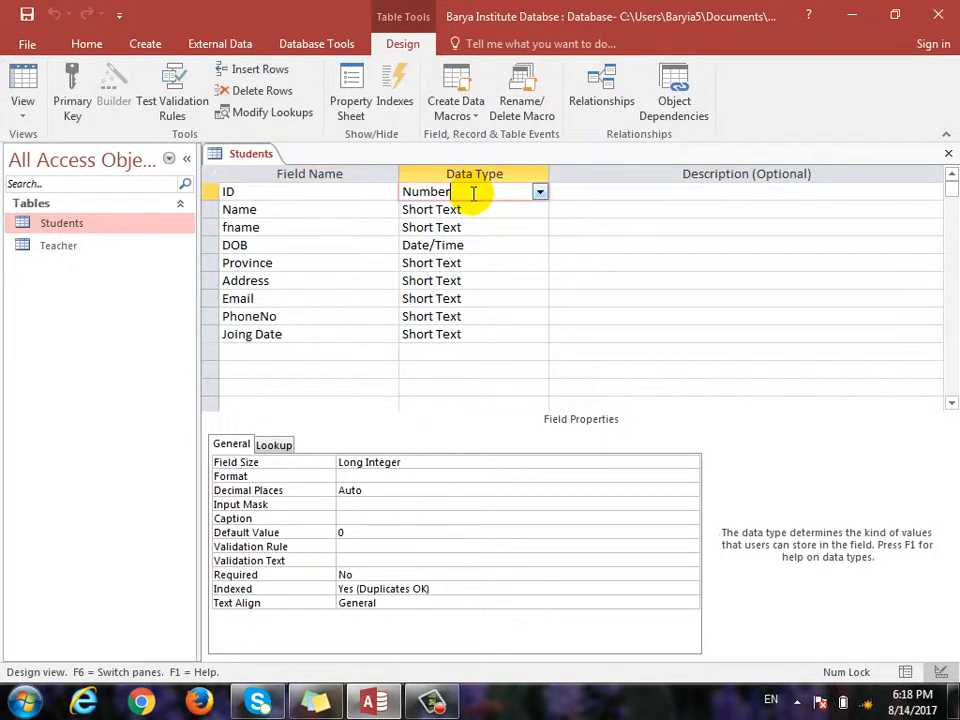
- Return to Datasheet View and add a new student record with ID 5
key(F5)
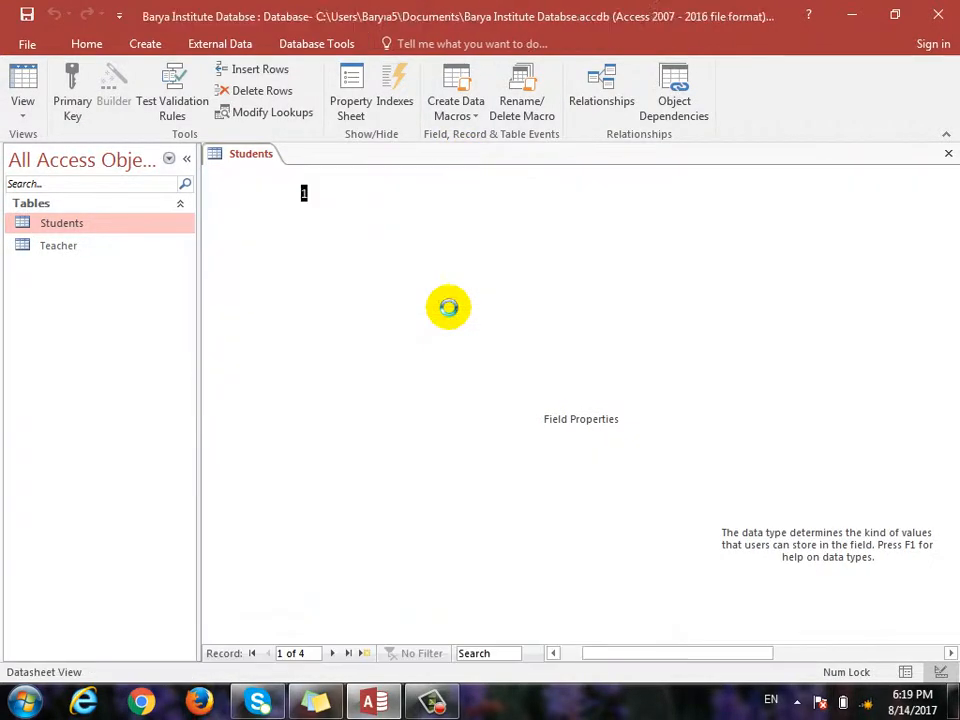
click(285, 266)
text(5)
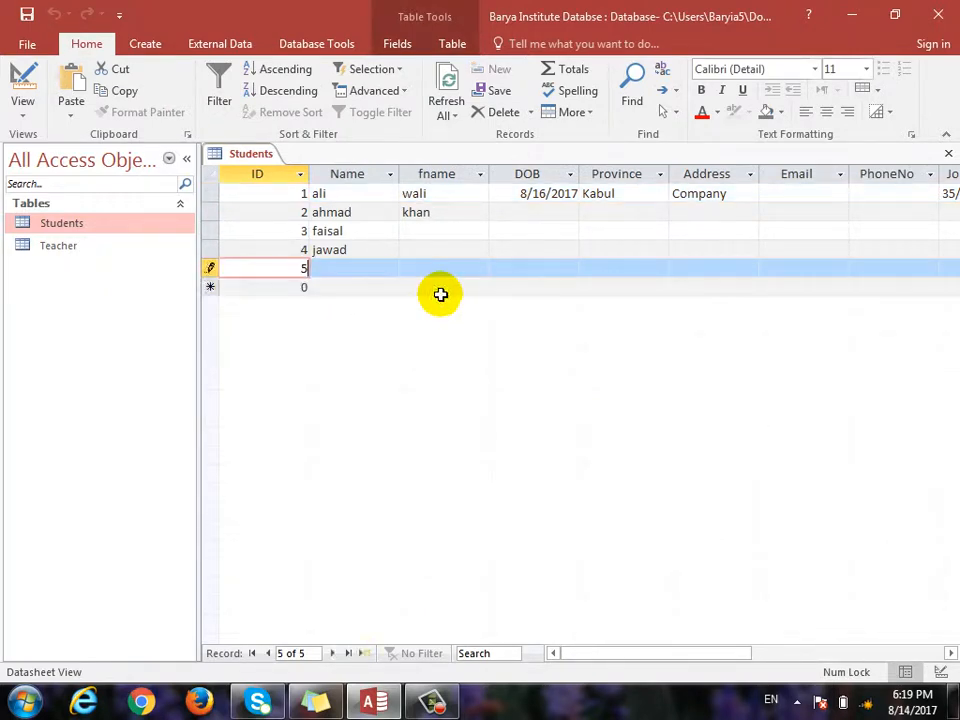
key(Down)
key(Tab)
key(Up)
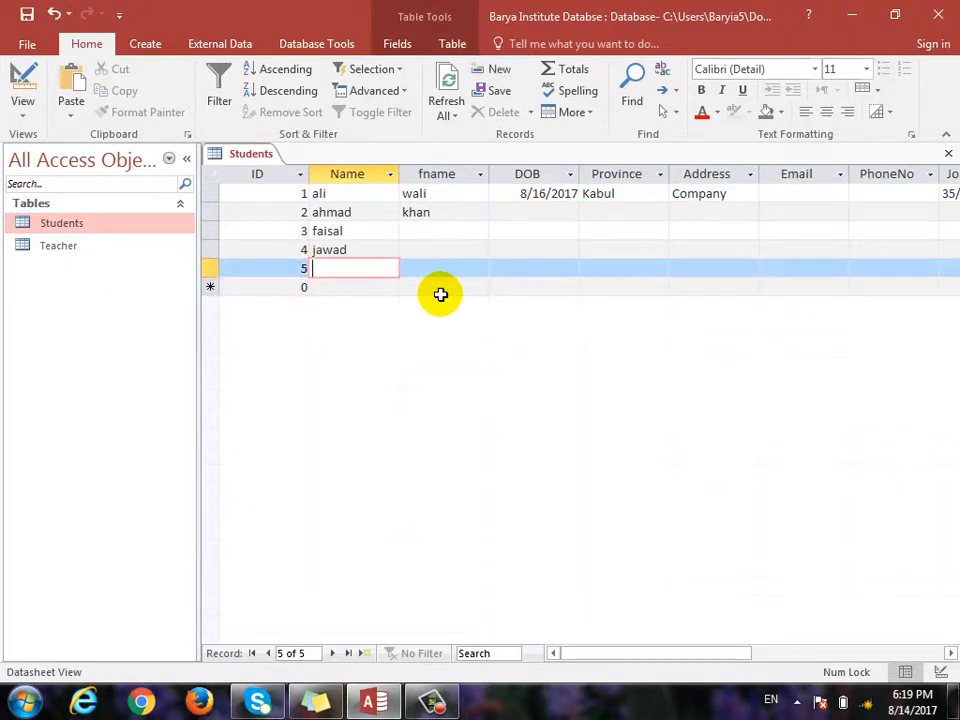
- Change the ID field's data type to Short Text in Design View and save the table on return to Datasheet View
key(ctrl+period)
click(539, 191)
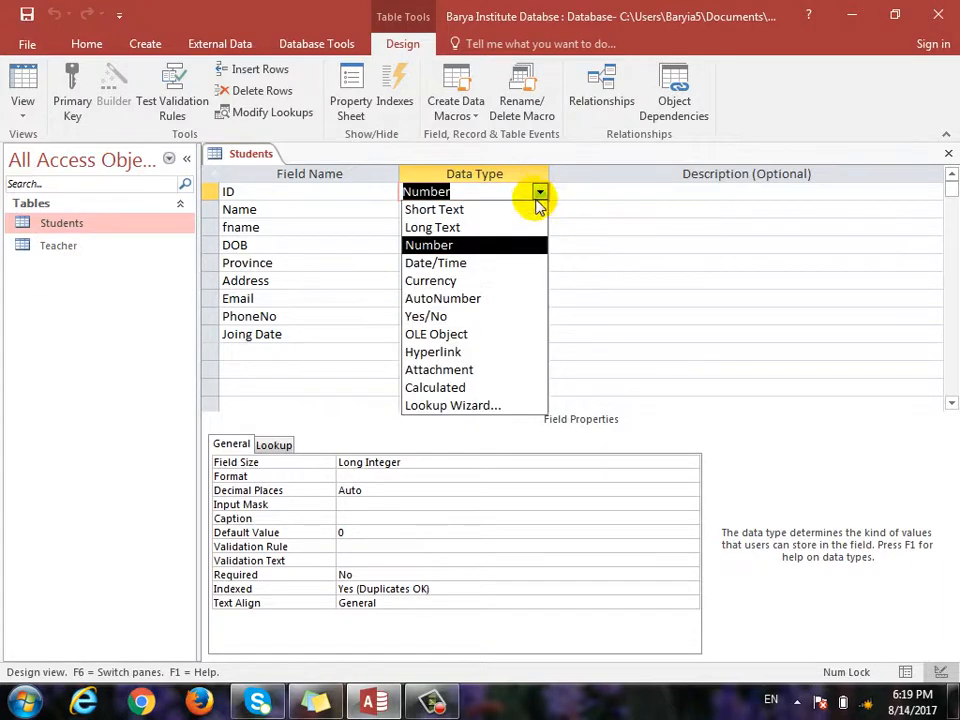
click(538, 208)
key(ctrl+period)
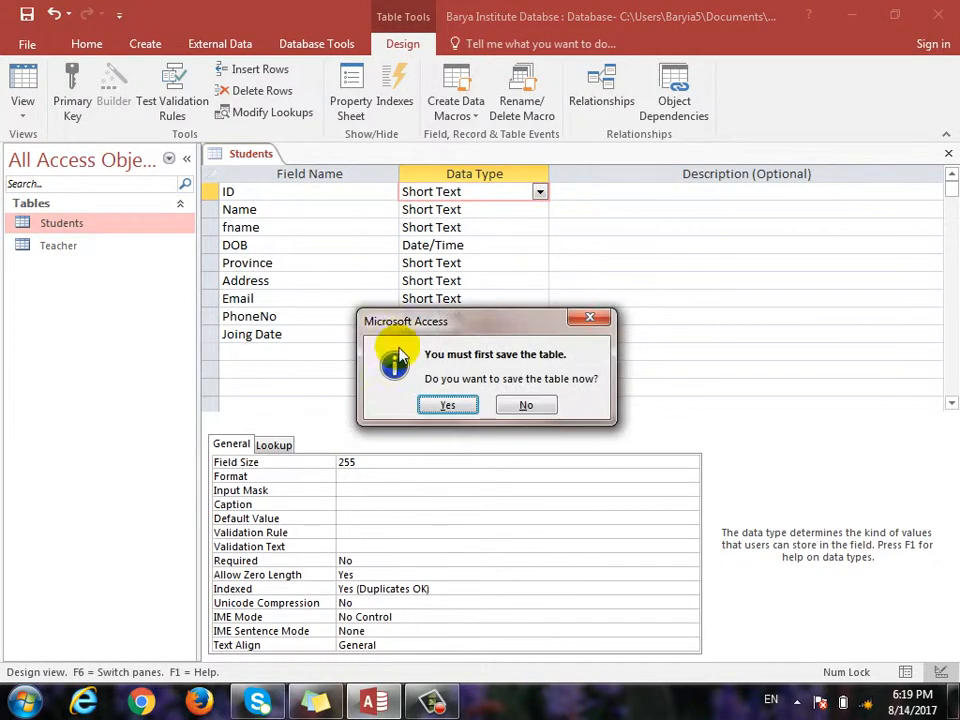
click(450, 403)
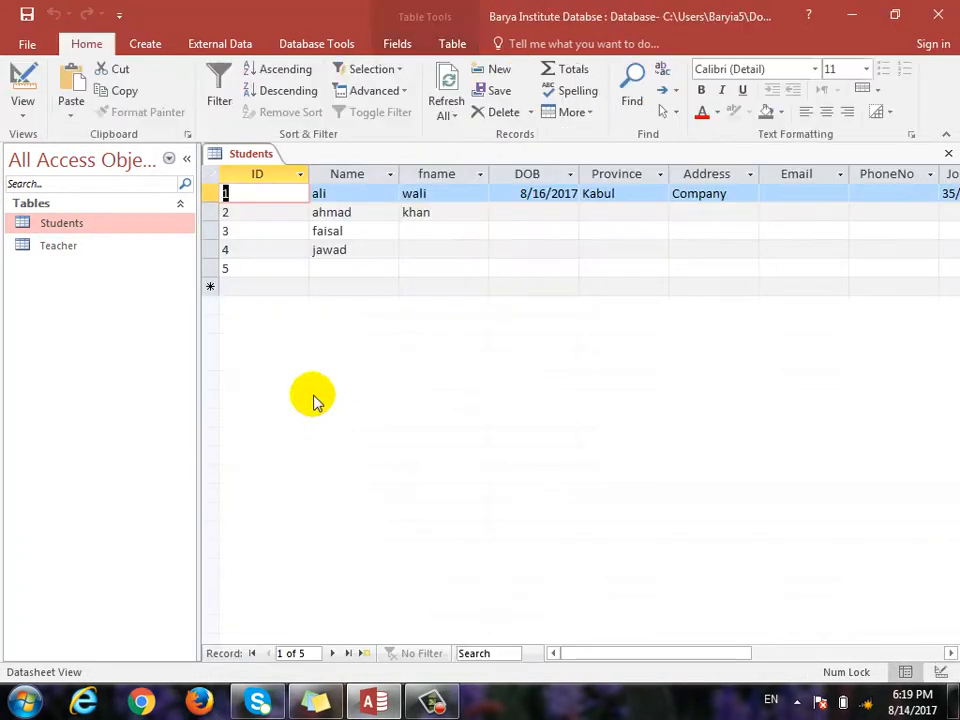
- Add another student record with the duplicate ID 5 and compare it with the record above
click(287, 287)
text(5)
key(Down)
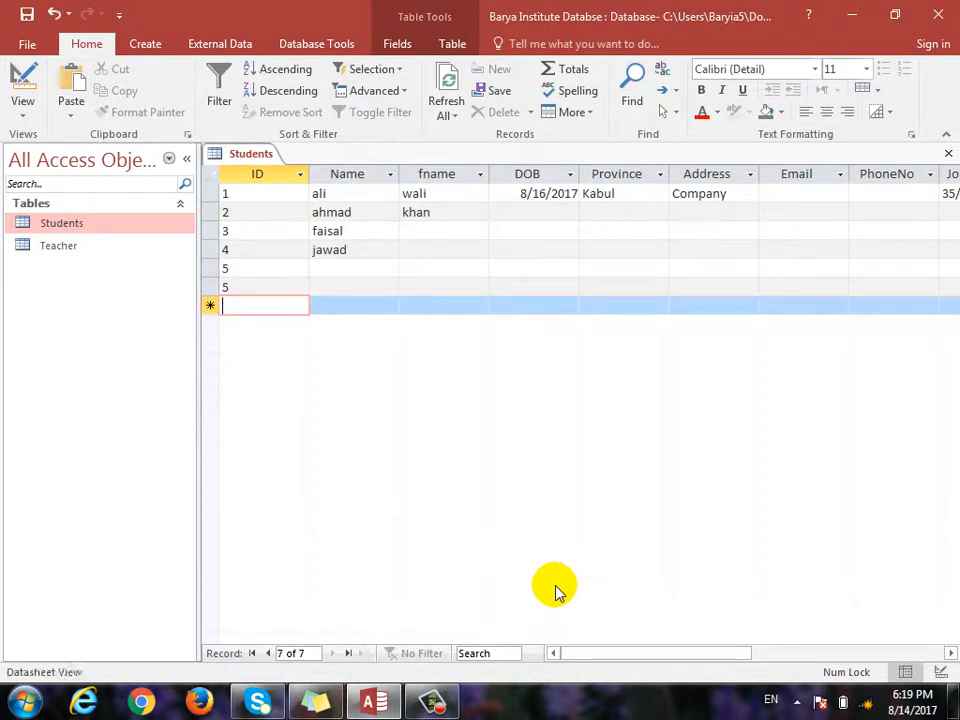
key(Up)
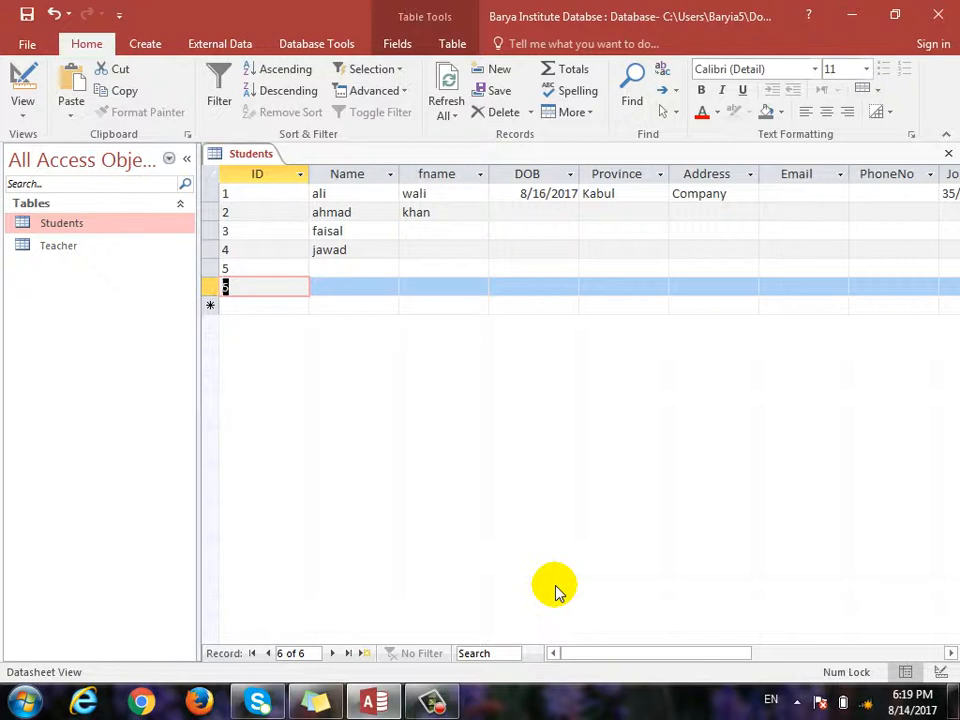
key(Up)
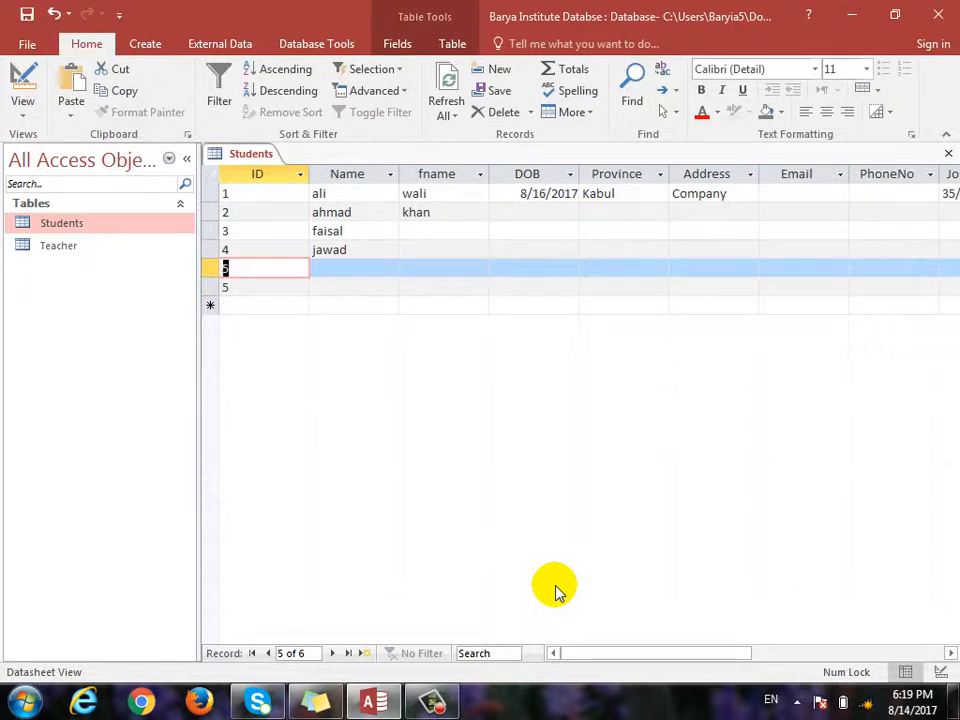
key(Down)
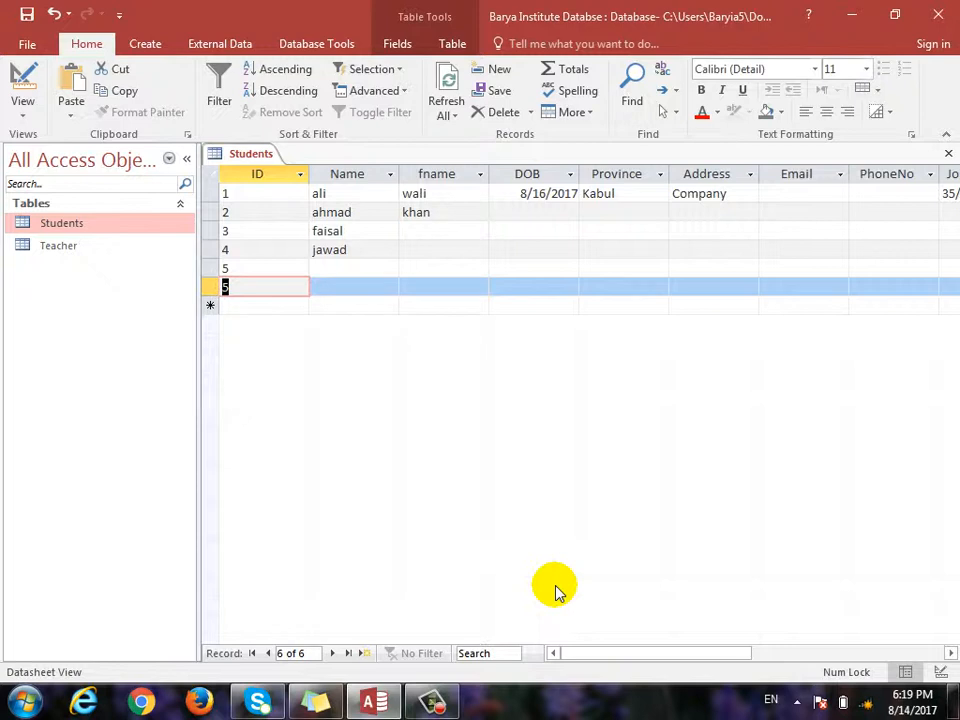
key(Down)
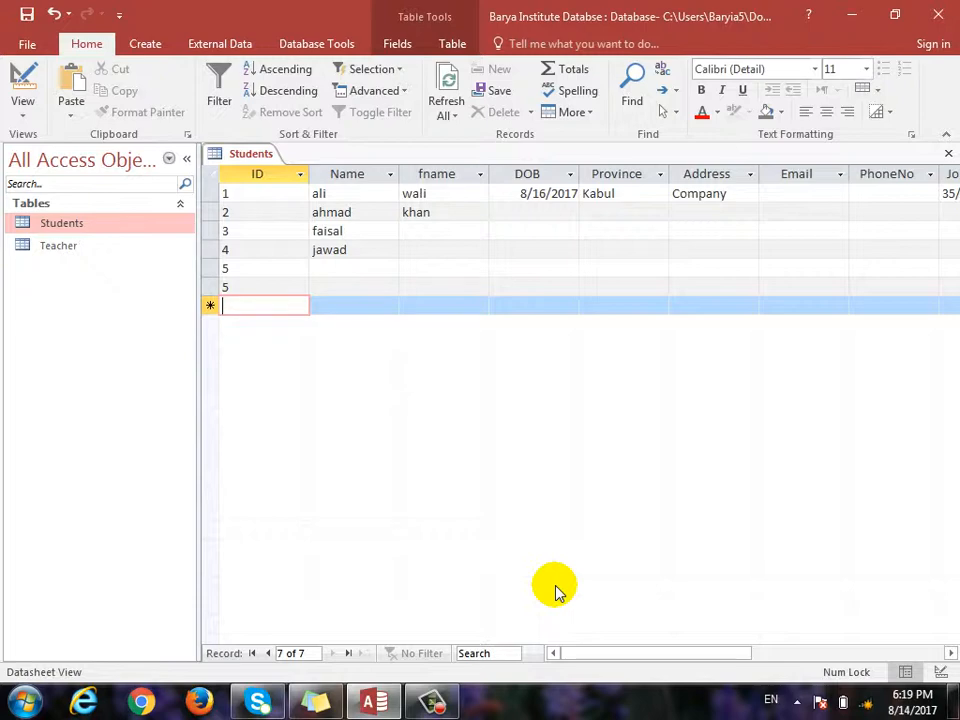
- Check the ID field's data type in Design View, return to Datasheet View and add a record with ID 55
key(ctrl+period)
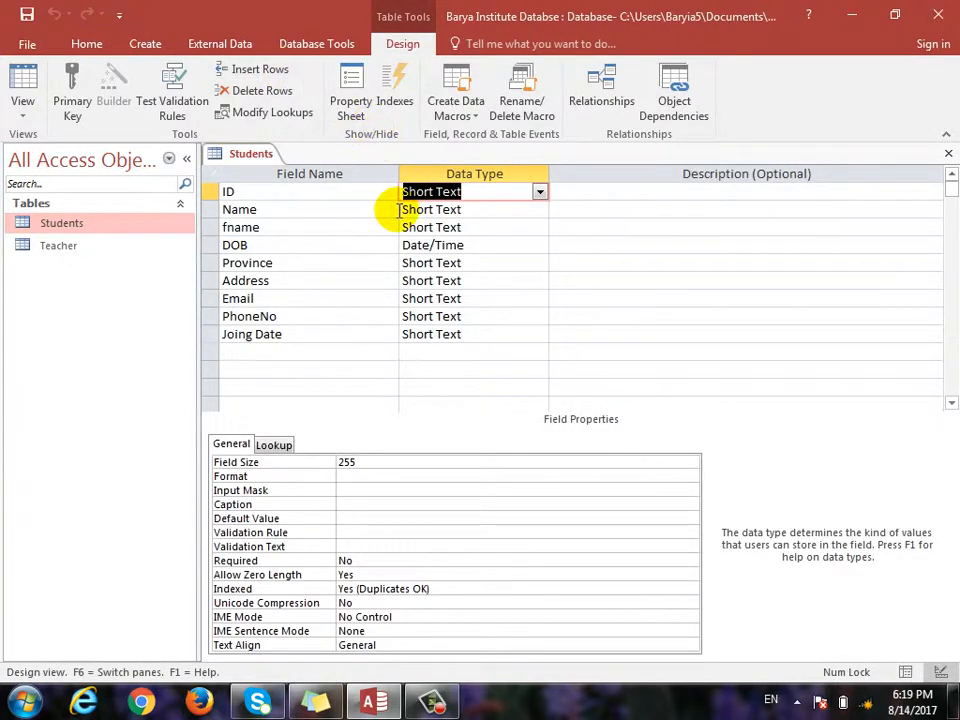
key(ctrl+period)
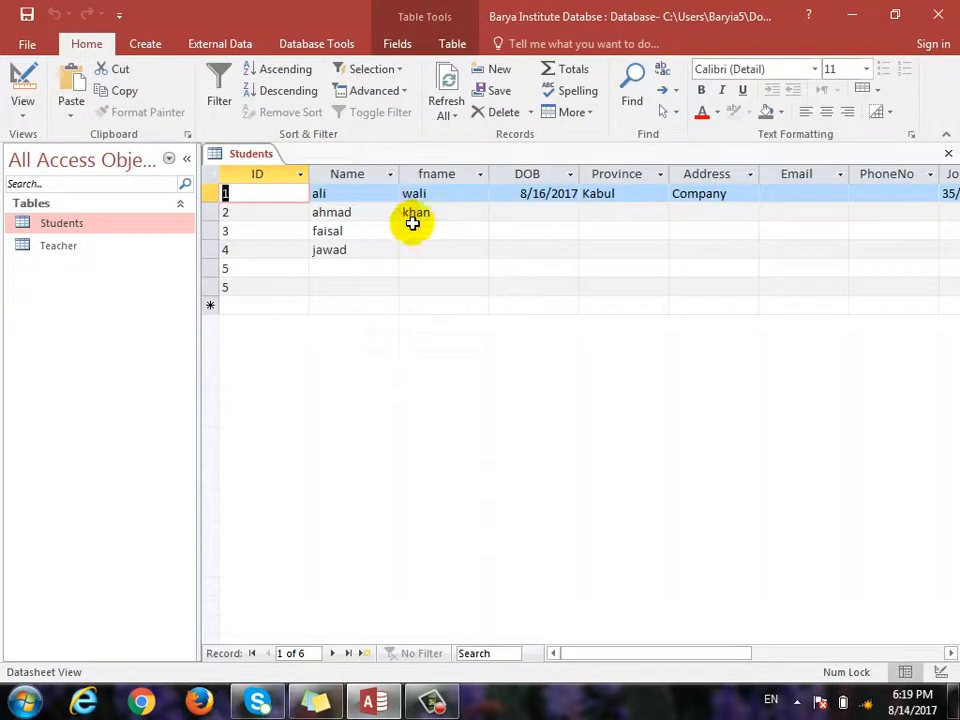
click(240, 305)
text(55)
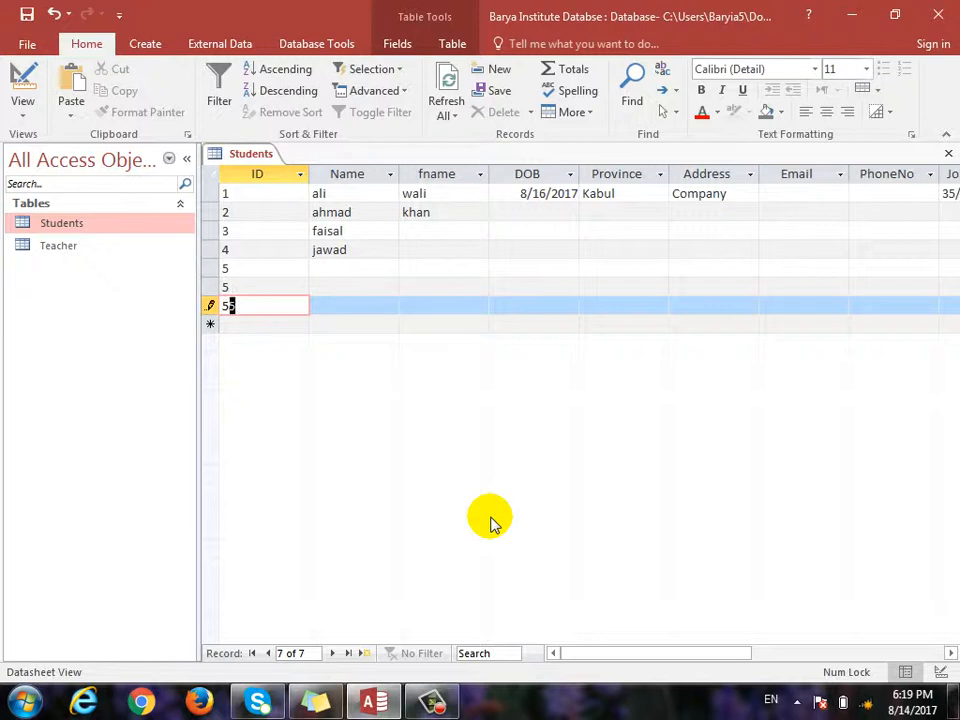
key(Up)
key(Up)
key(Up)
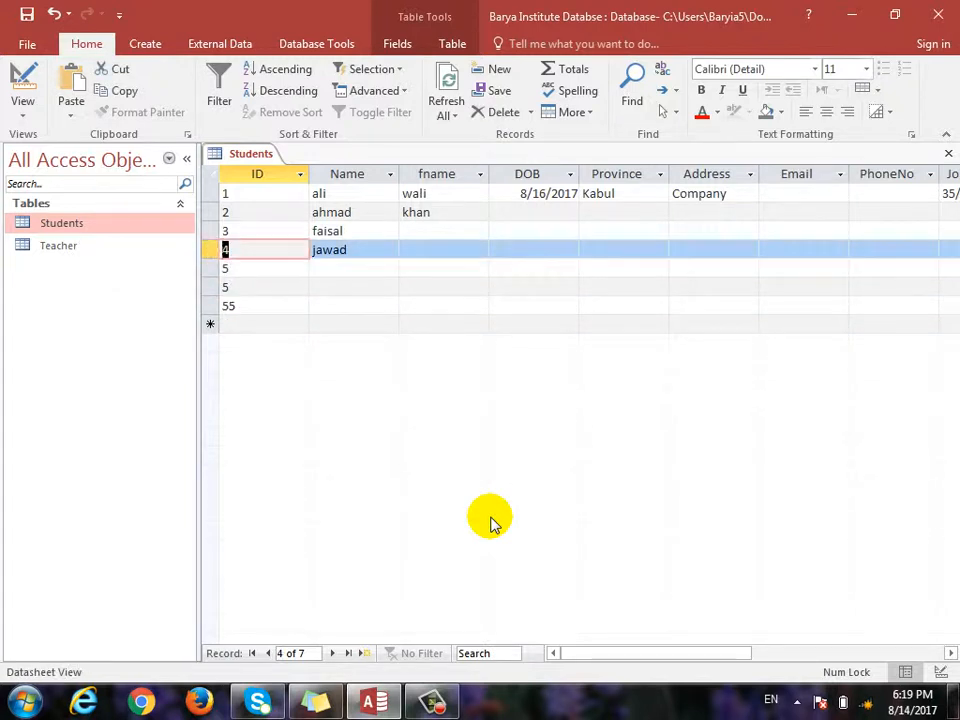
- Replace the IDs of the fourth, fifth and seventh records with a, b and ab
text(a)
key(Down)
text(b)
key(Down)
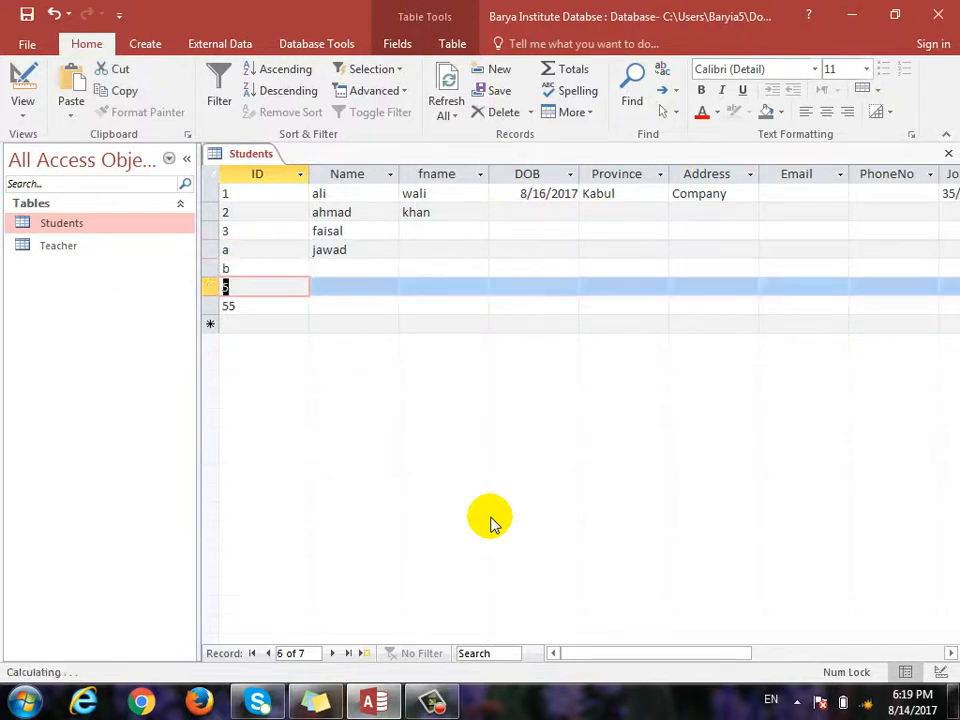
key(Down)
text(ab)
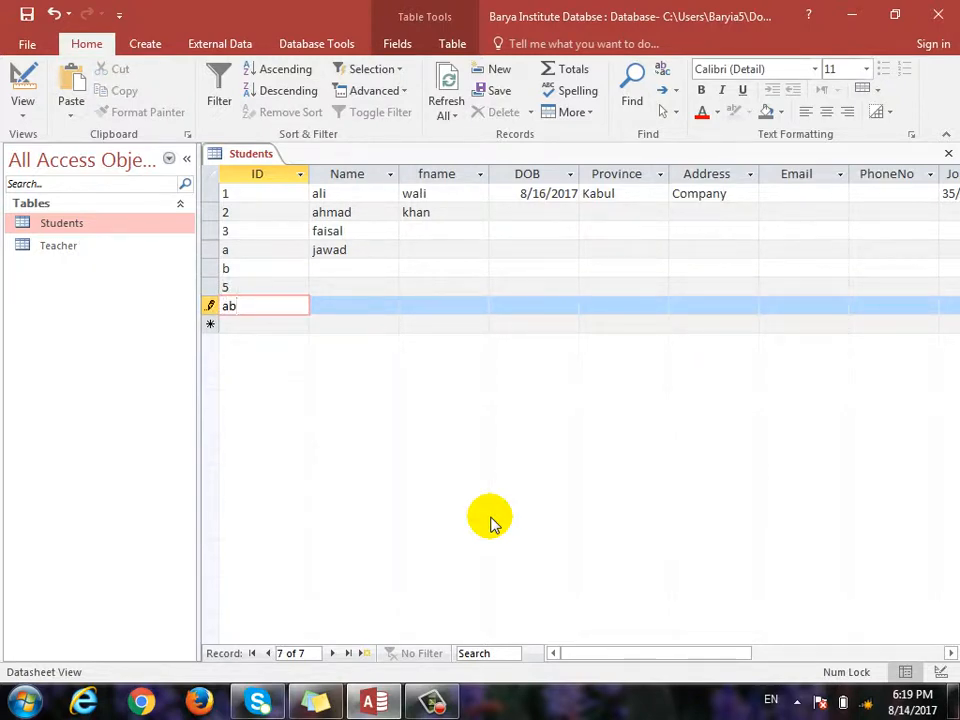
- Try to change the ID field's data type to Number and return to Datasheet View without saving the table
key(ctrl+period)
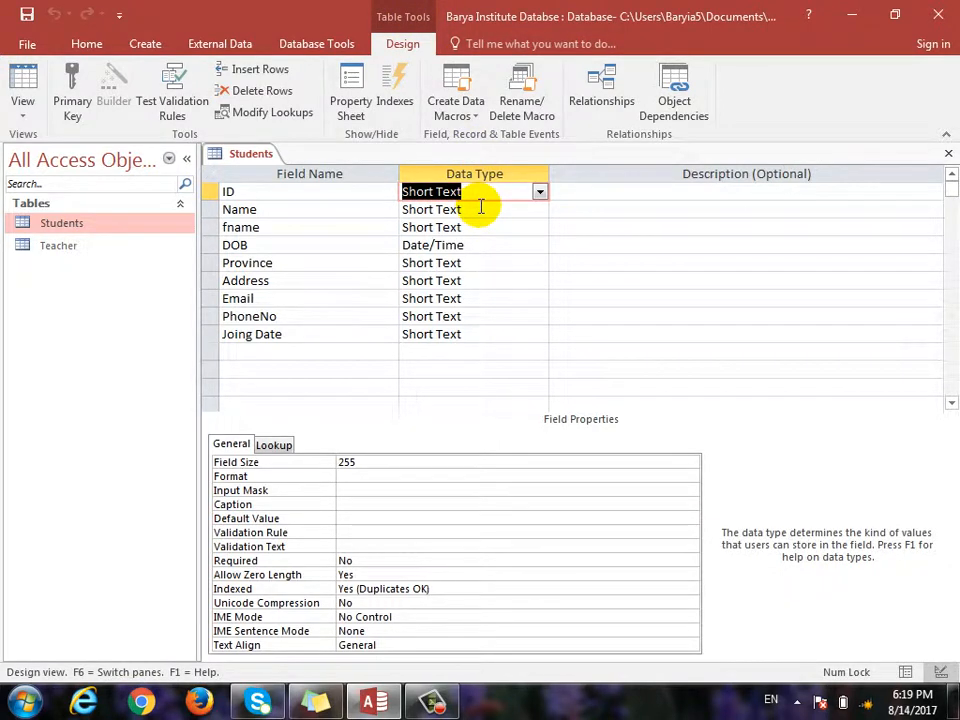
click(540, 191)
click(525, 245)
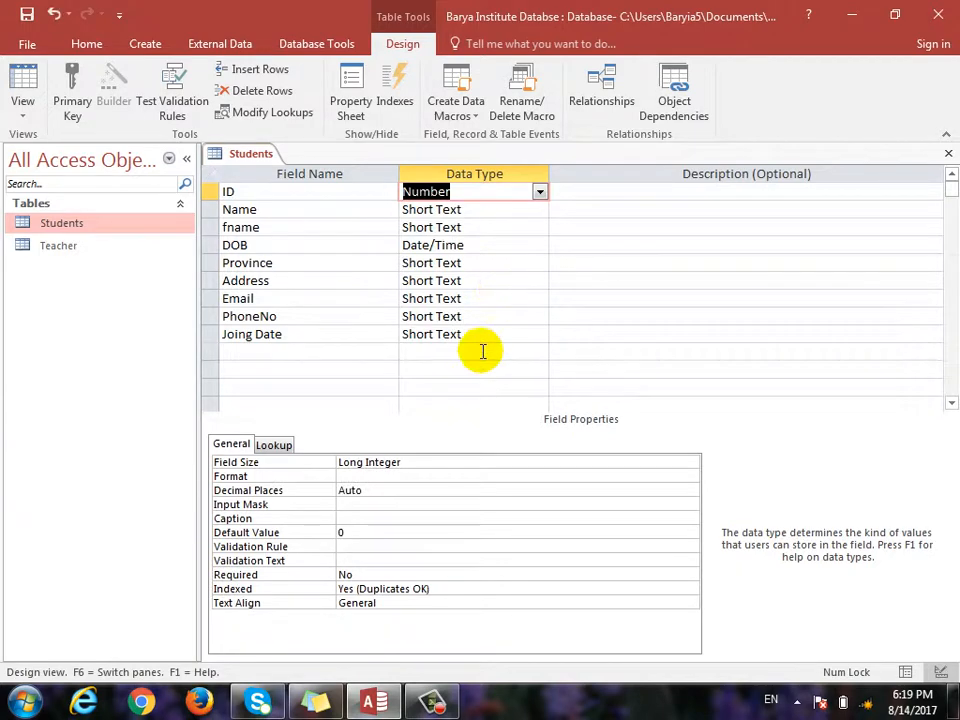
key(ctrl+period)
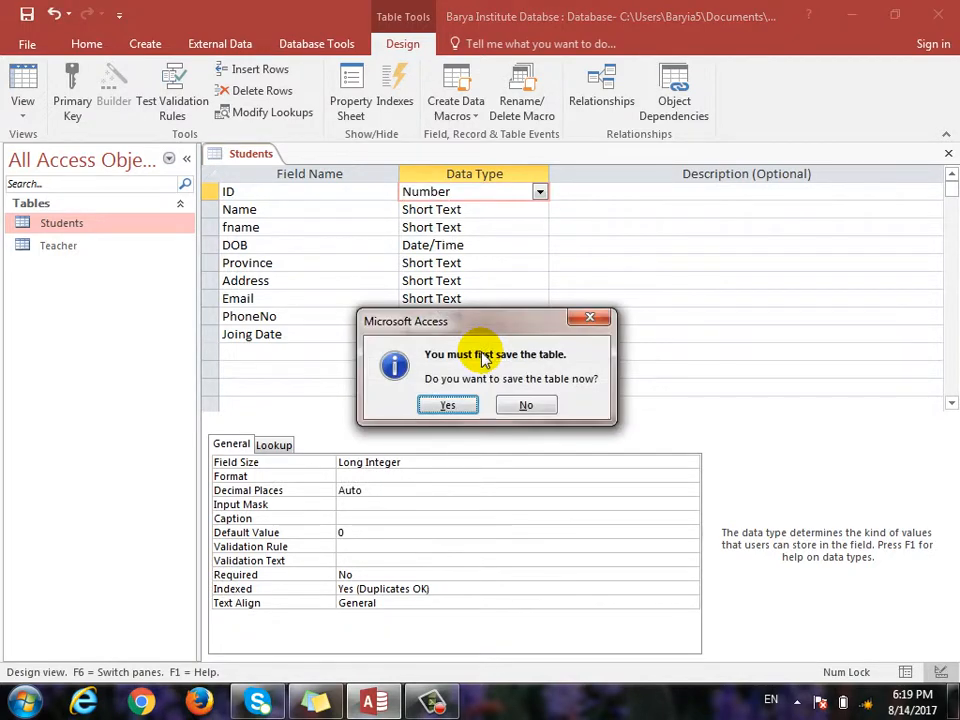
click(527, 406)
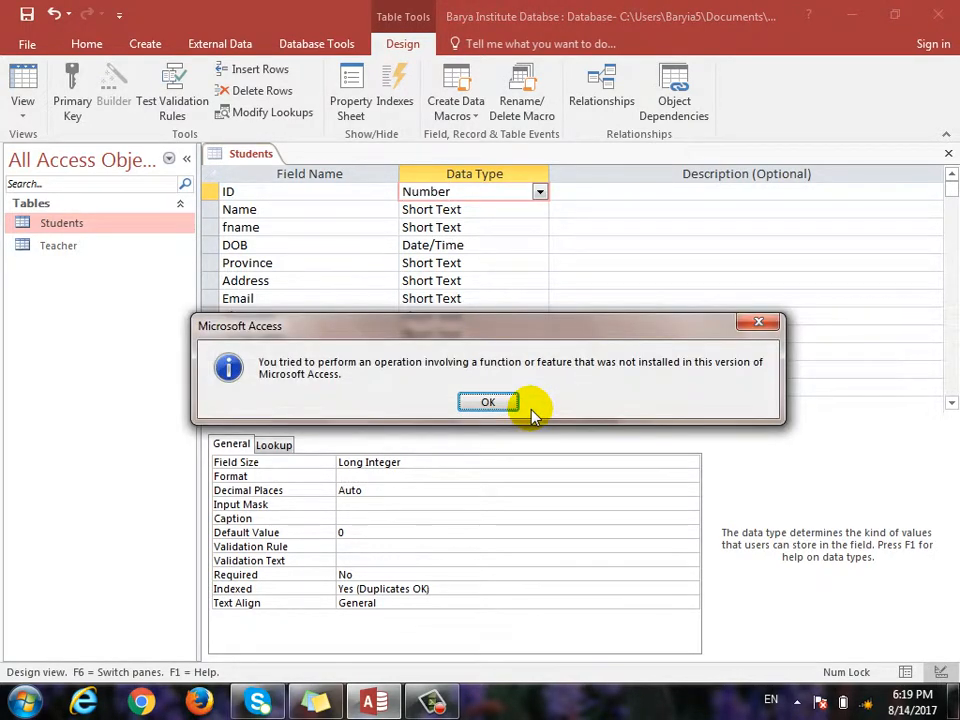
click(528, 405)
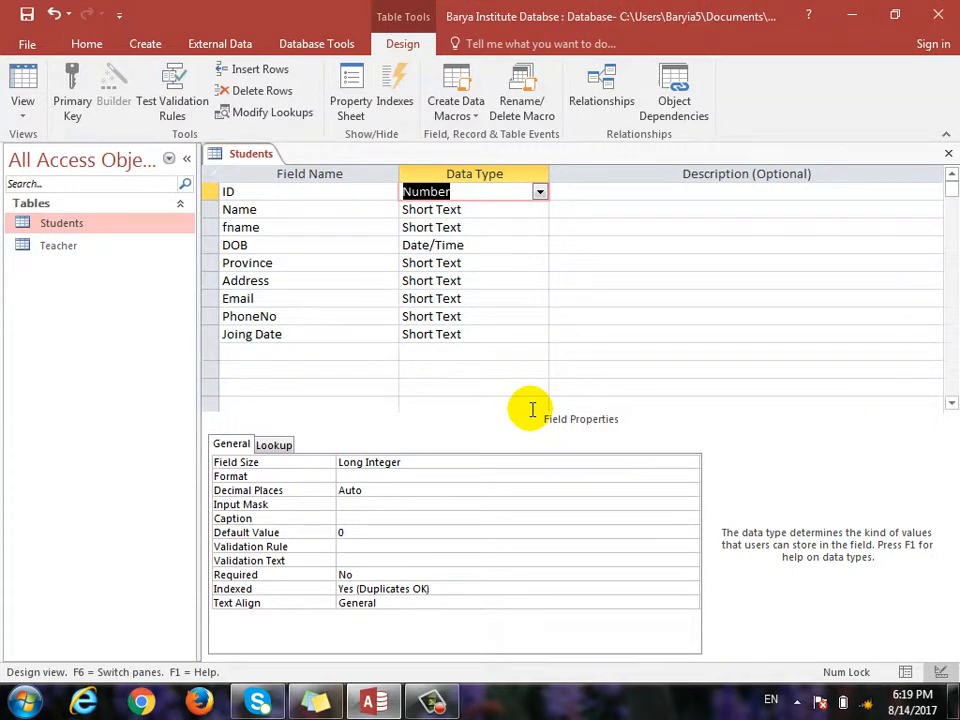
- Set the ID field's data type back to Short Text and save the table on return to Datasheet View
click(540, 192)
click(500, 208)
key(ctrl+period)
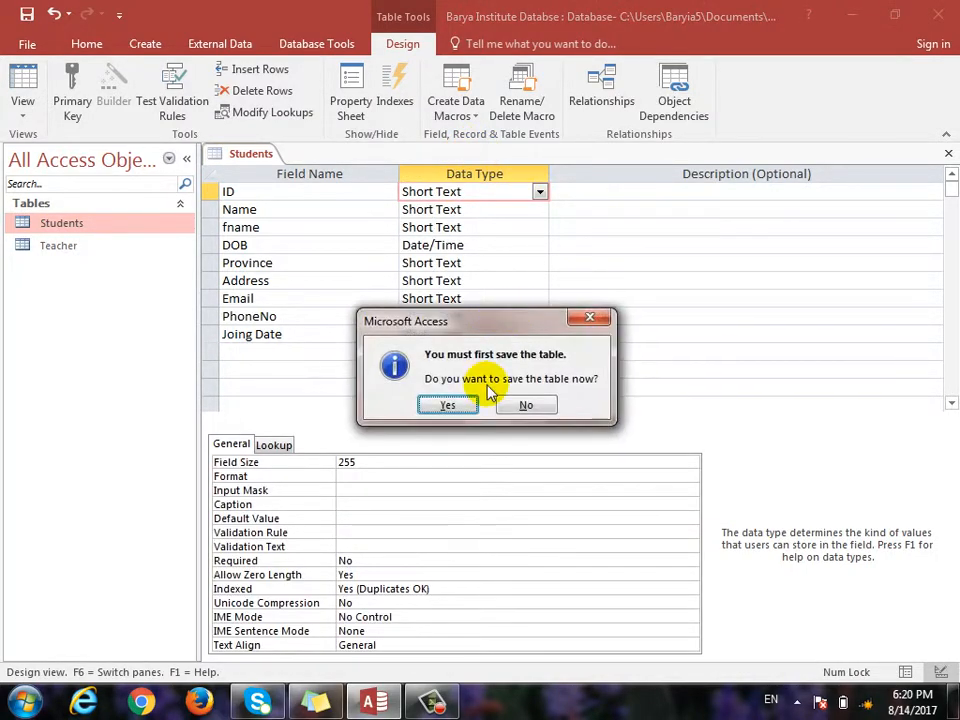
click(448, 404)
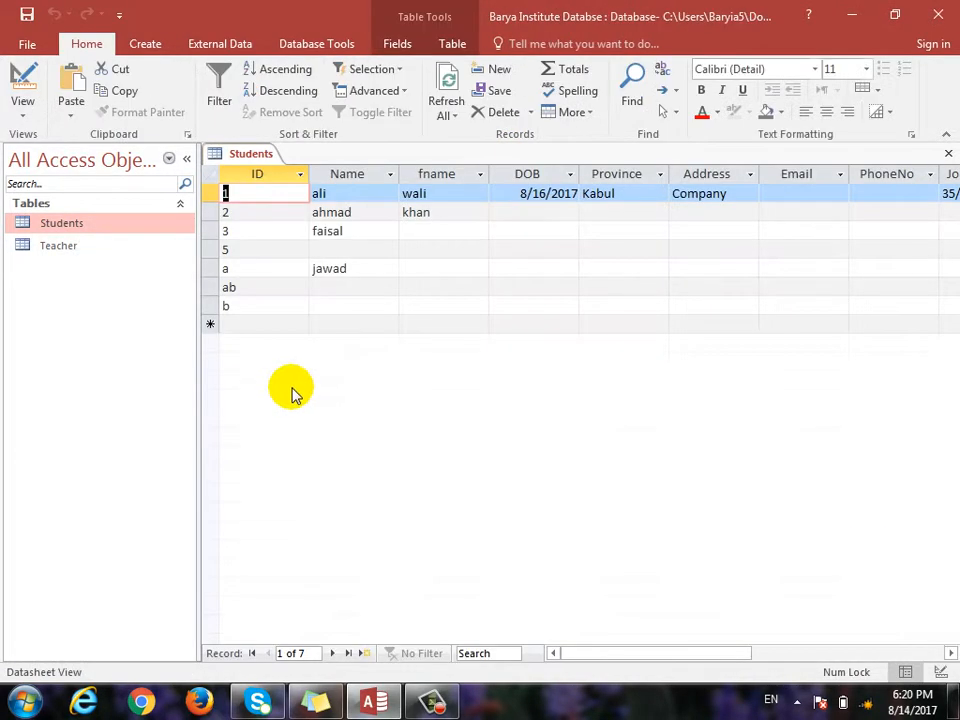
- Delete the student record with ID a and confirm the deletion
click(213, 268)
drag(213, 268, 204, 296)
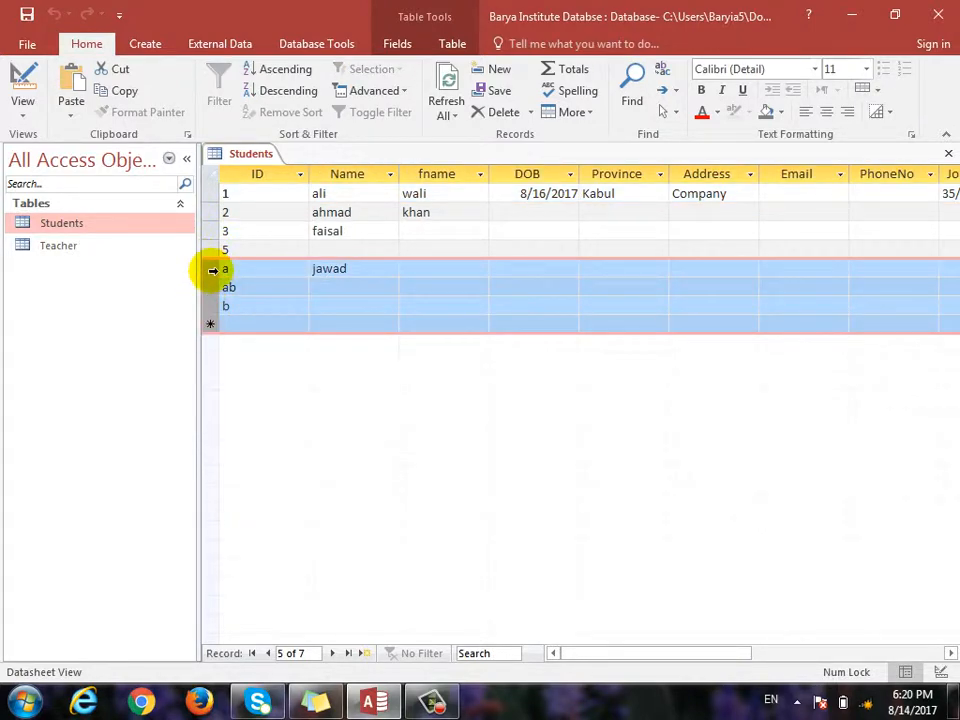
right_click(210, 268)
click(287, 306)
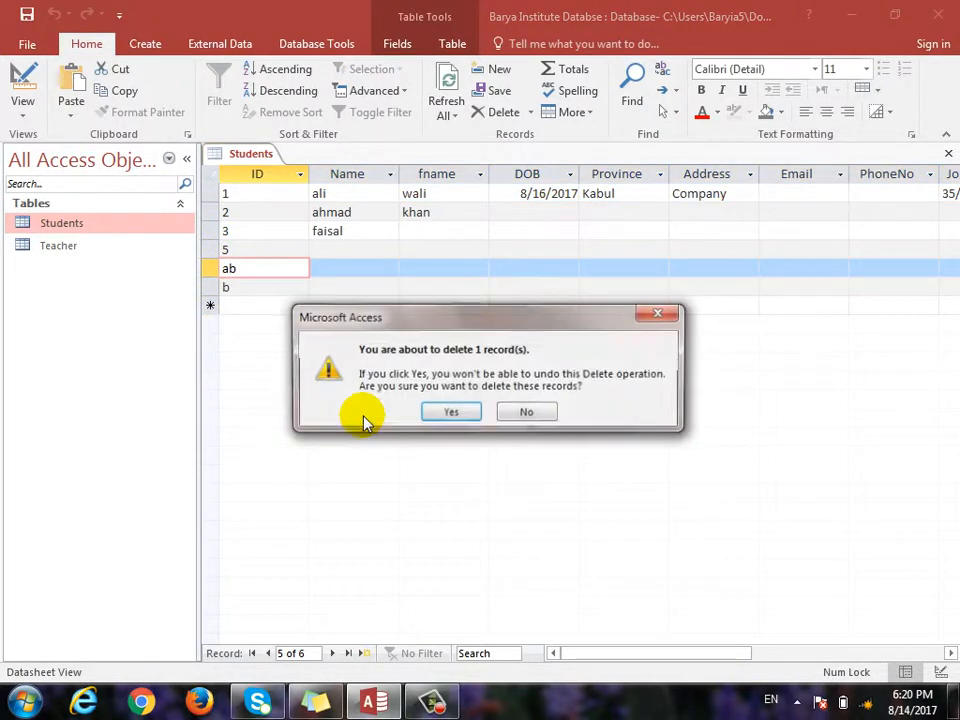
click(450, 412)
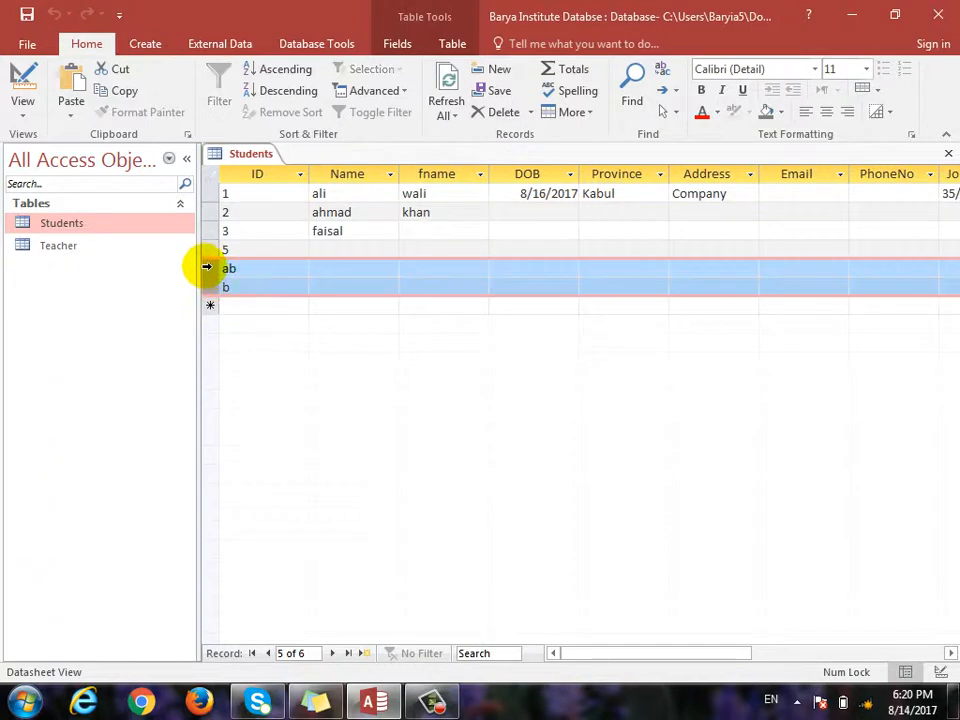
- Delete the student record with ID ab and confirm the deletion
right_click(207, 268)
click(232, 303)
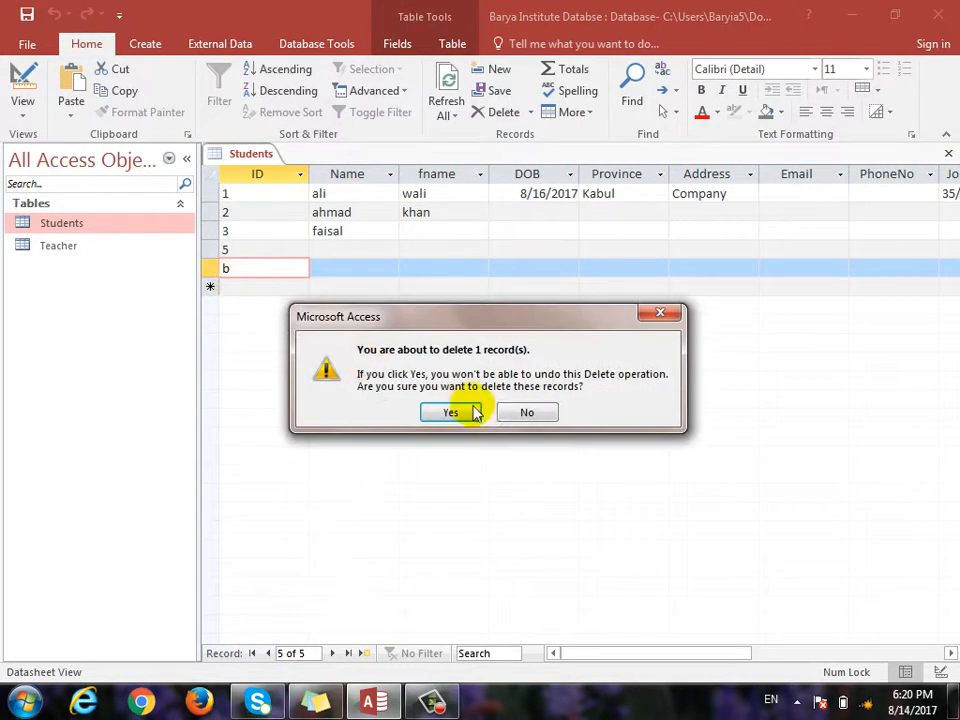
click(418, 408)
- Delete the student record with ID b and confirm the deletion
right_click(215, 277)
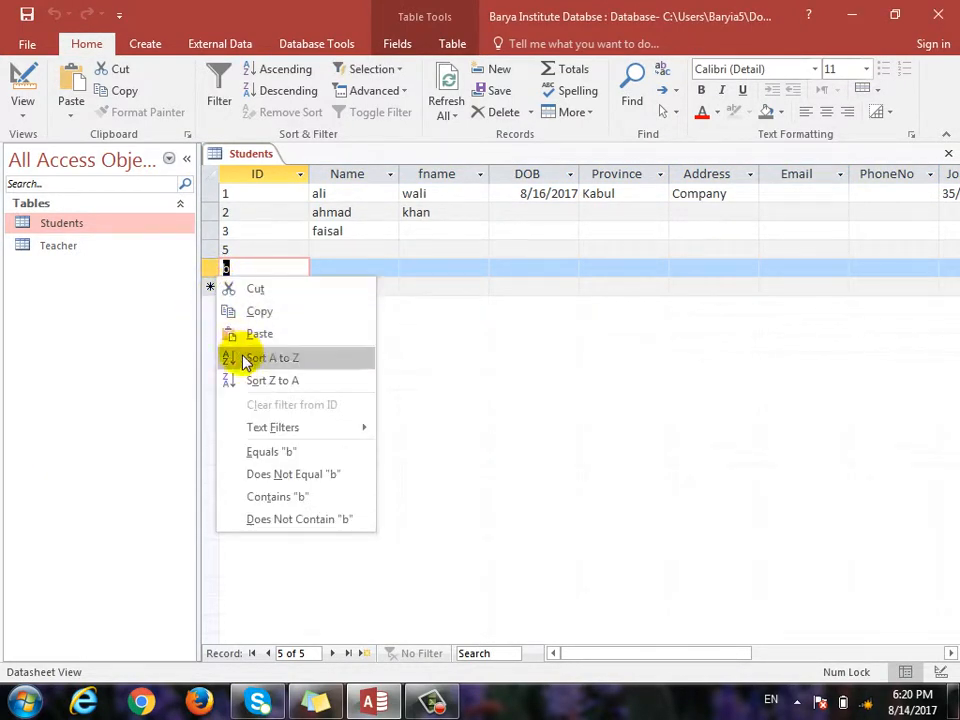
click(301, 645)
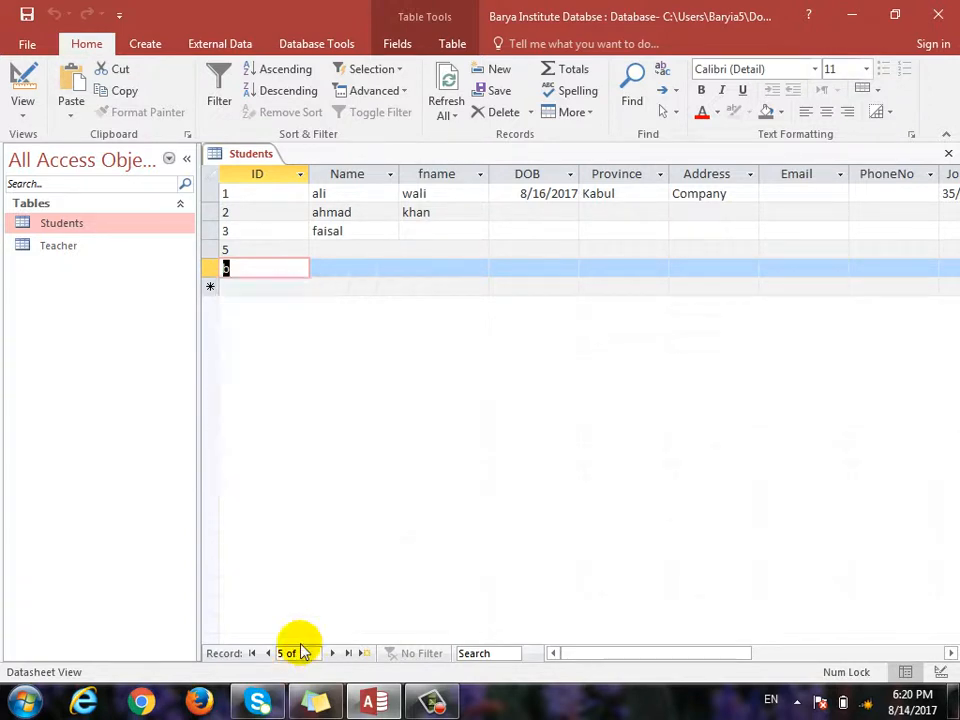
right_click(208, 270)
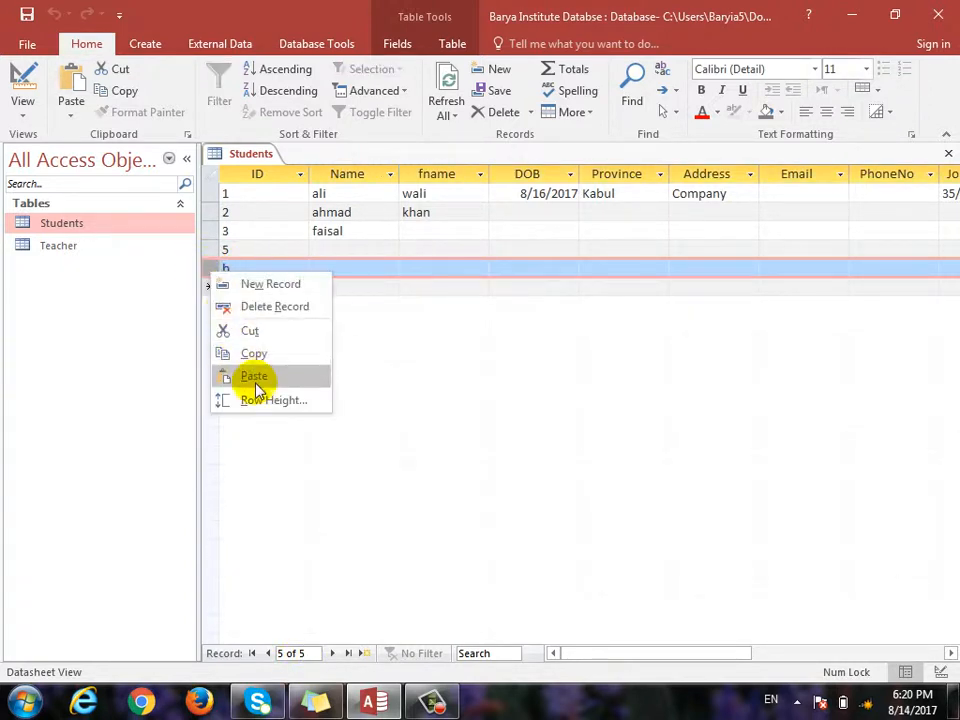
click(242, 308)
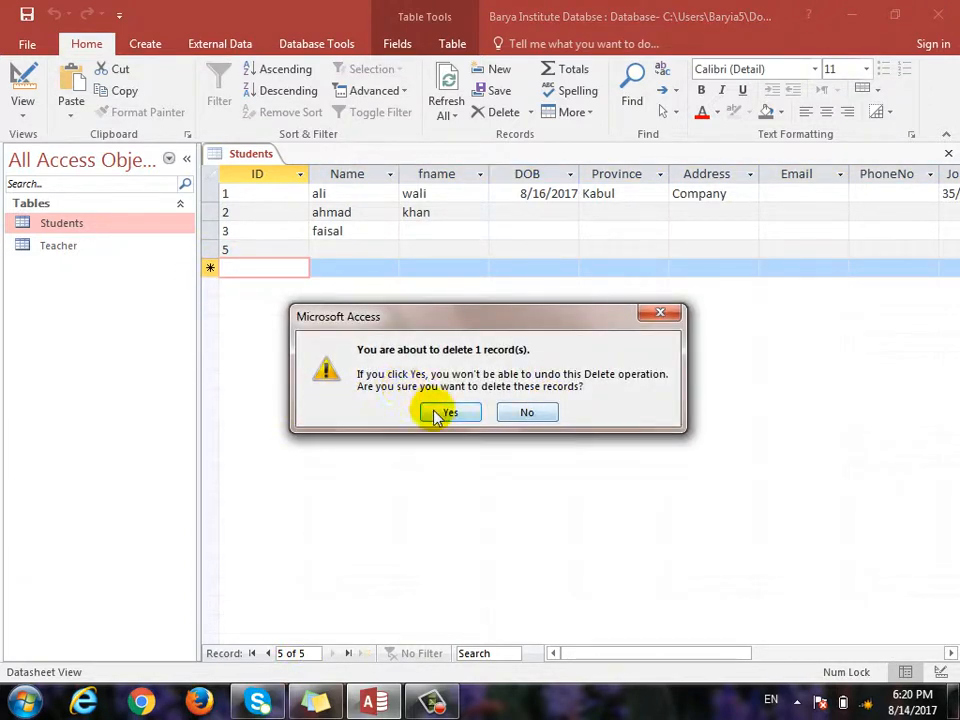
click(437, 410)
- Set the ID field's data type to Number, saving the table and accepting possible data loss on return to Datasheet View
key(ctrl+period)
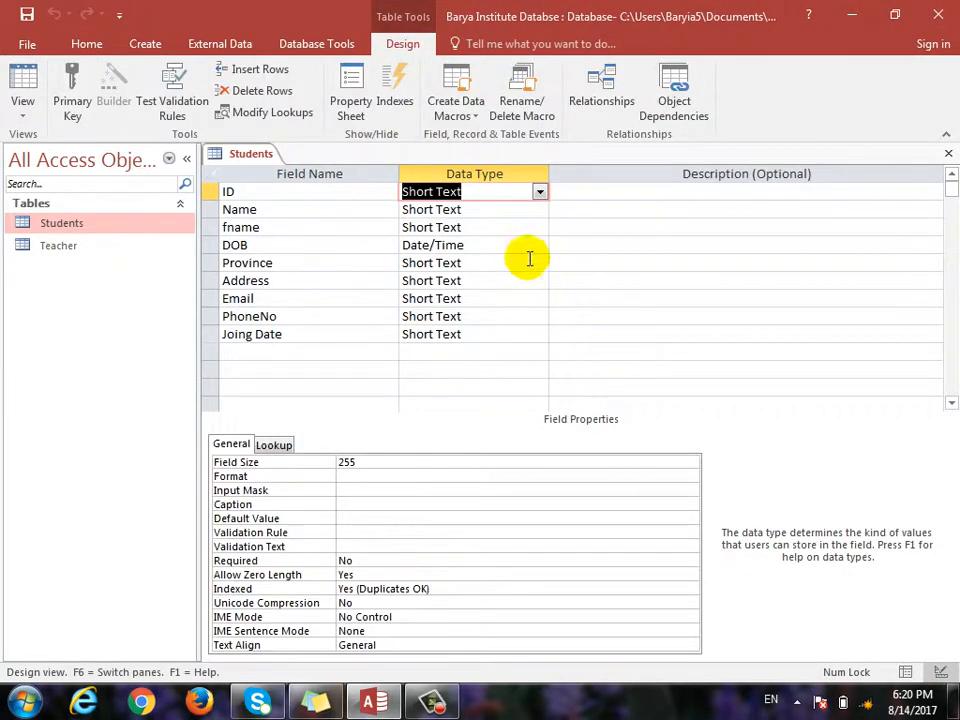
click(537, 194)
click(540, 192)
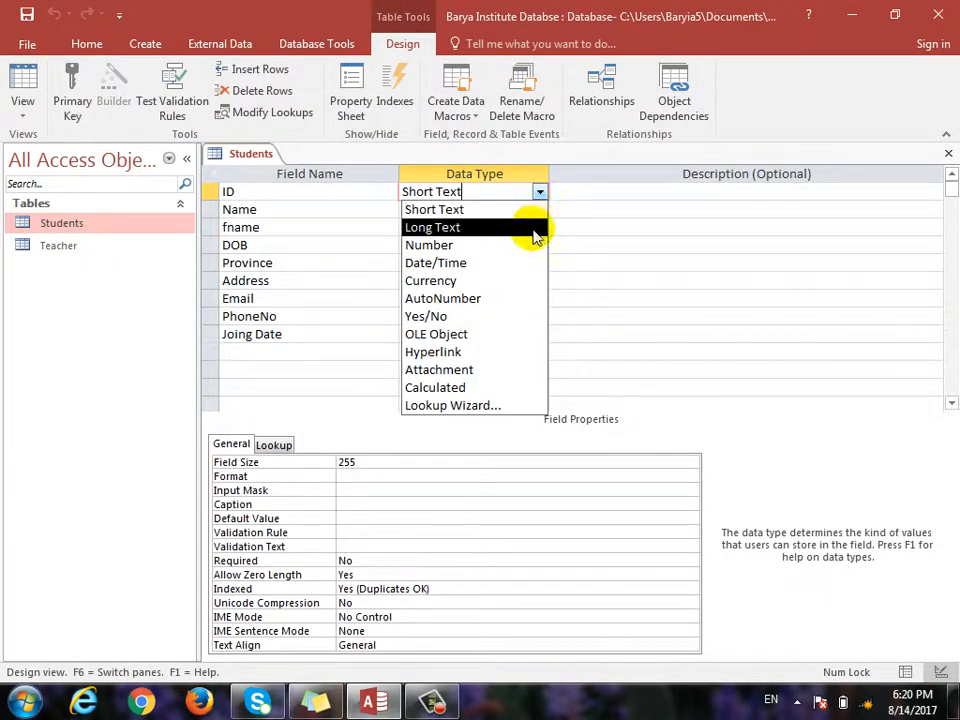
click(531, 244)
key(ctrl+period)
key(Return)
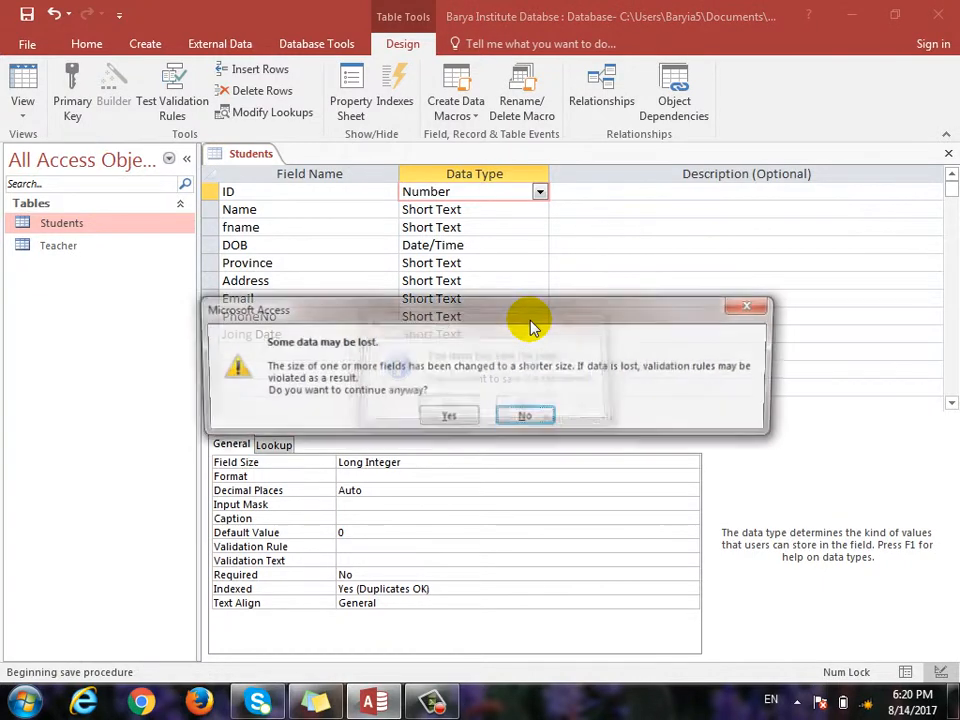
click(455, 417)
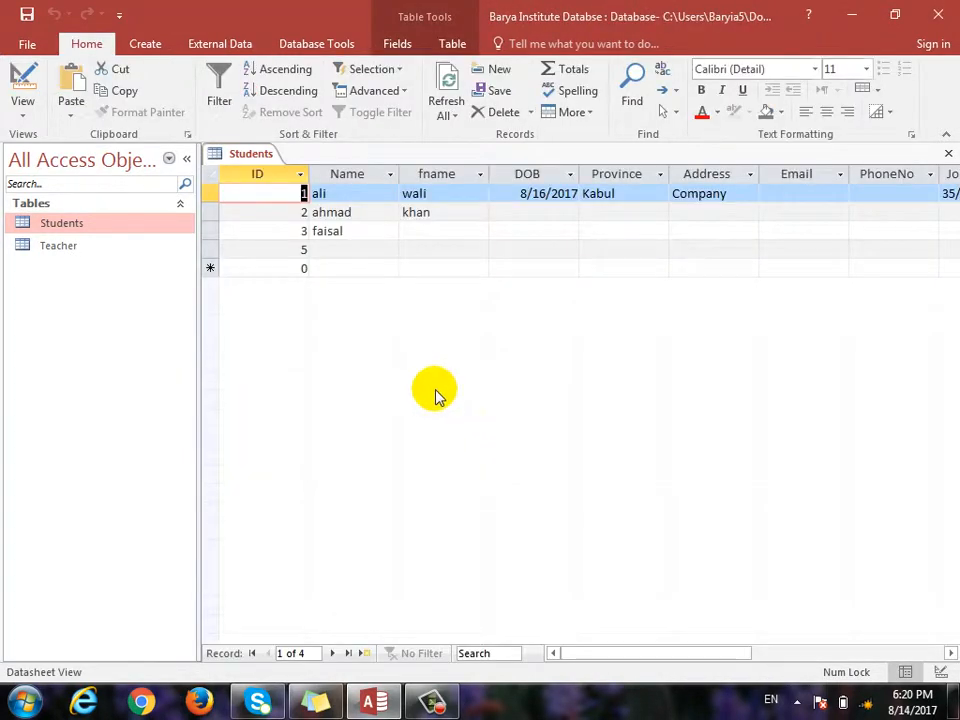
- Try to enter the letter g as the ID of a new student record, and discard the entry
key(Down)
key(Down)
key(Down)
key(Down)
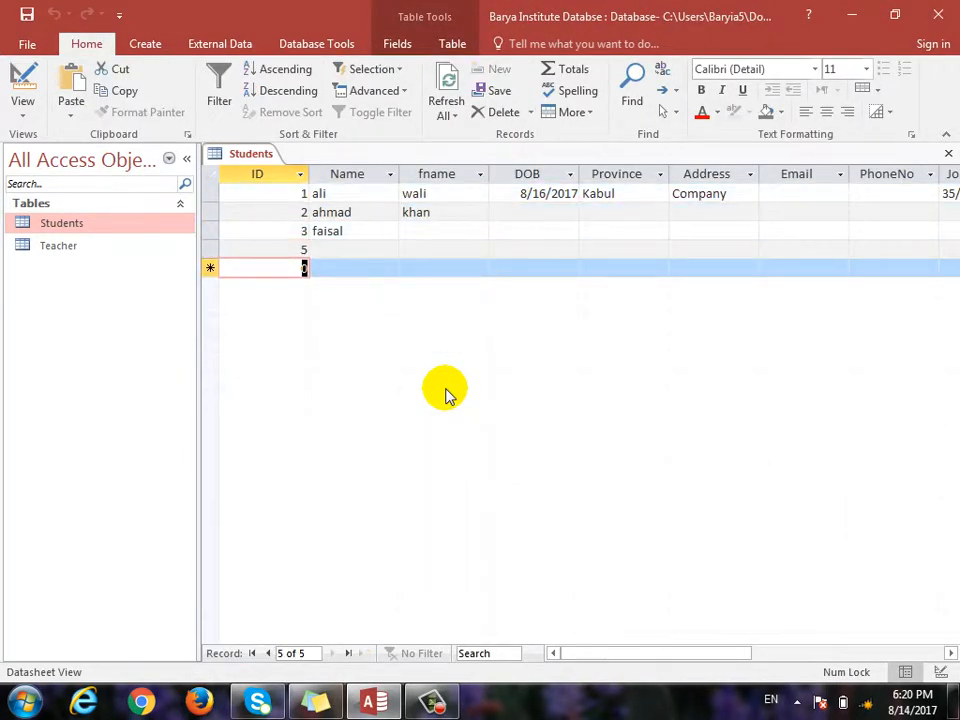
text(g)
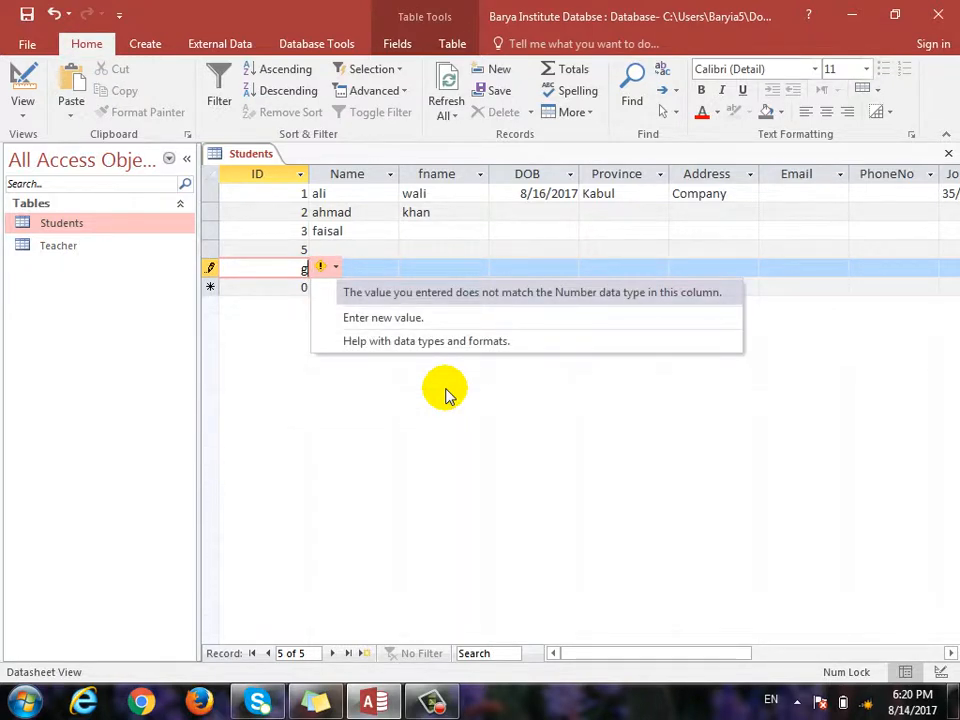
key(Escape)
key(Escape)
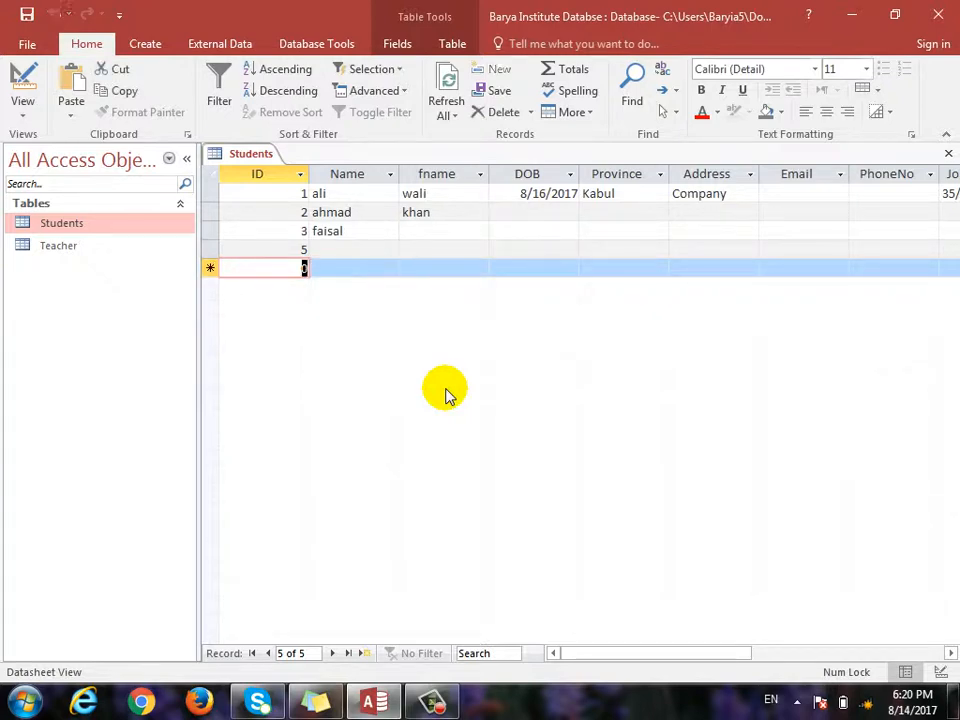
- Examine the data types of the ID, Name and fname fields in Design View, dismissing the Windows color scheme prompt
key(ctrl+period)
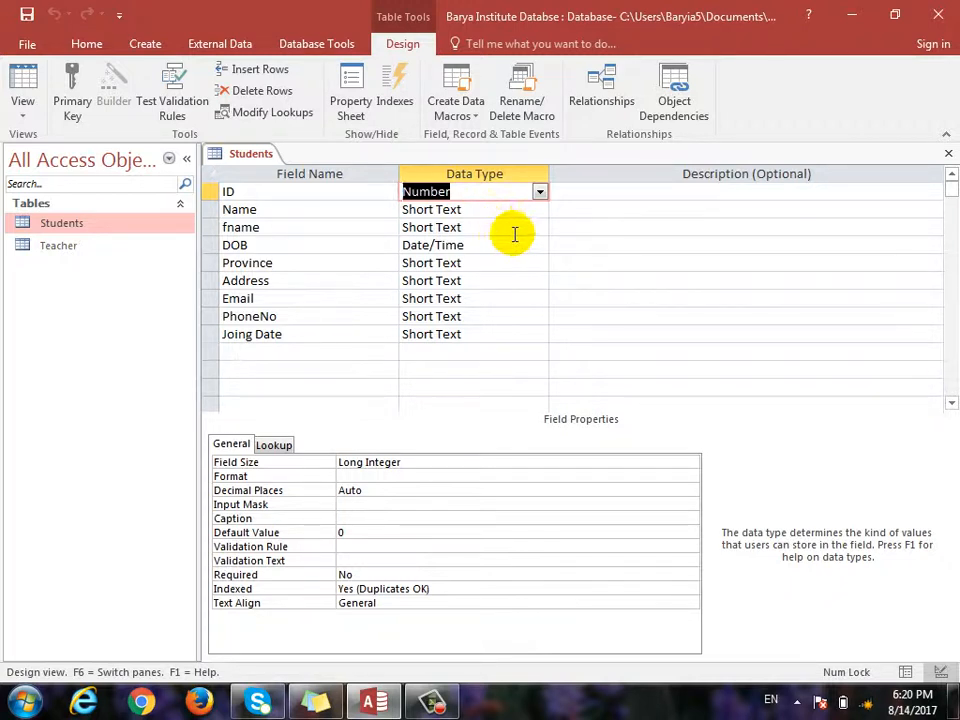
click(539, 193)
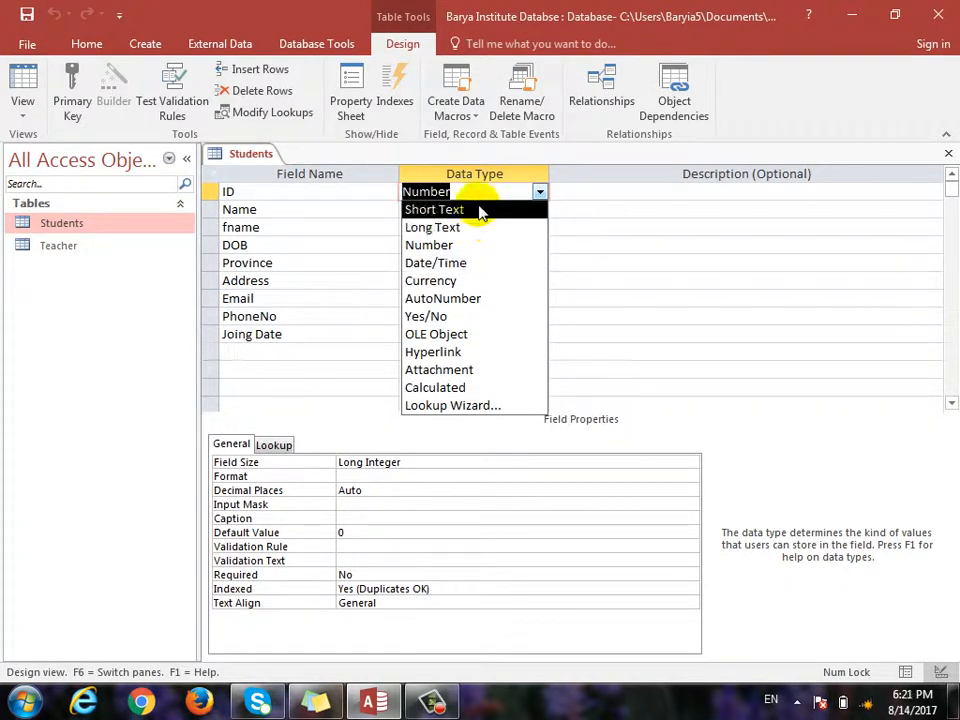
click(307, 212)
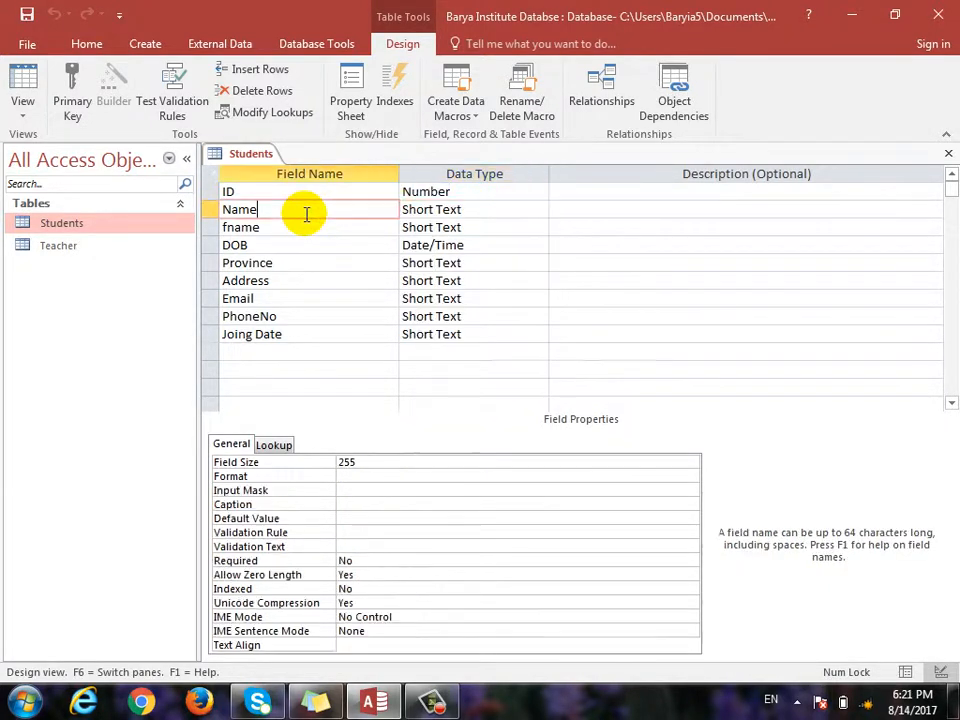
click(492, 209)
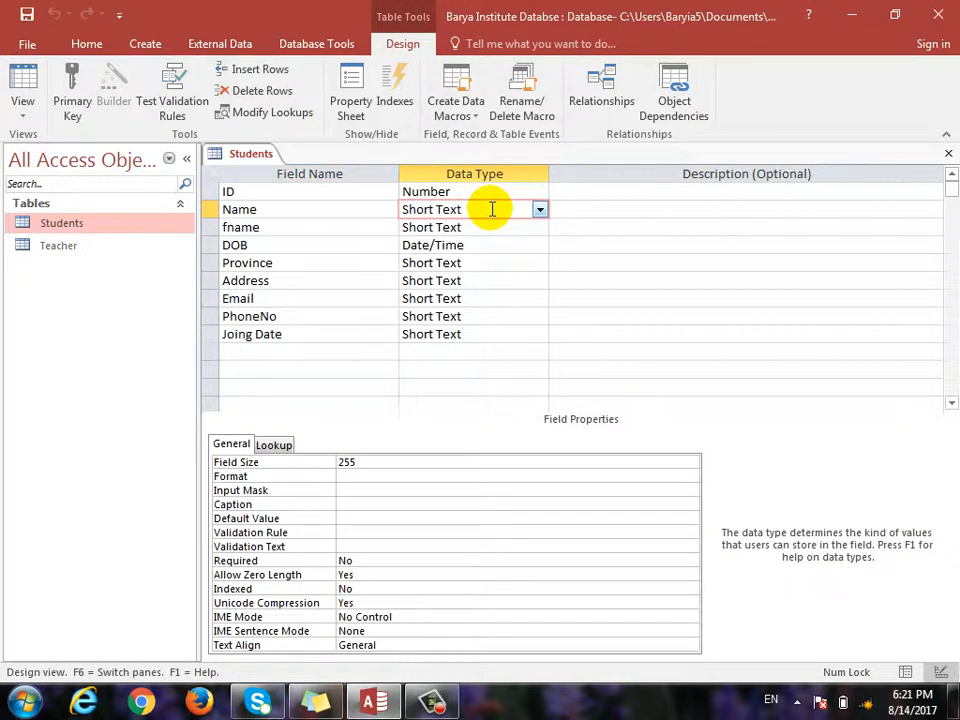
key(ctrl+comma)
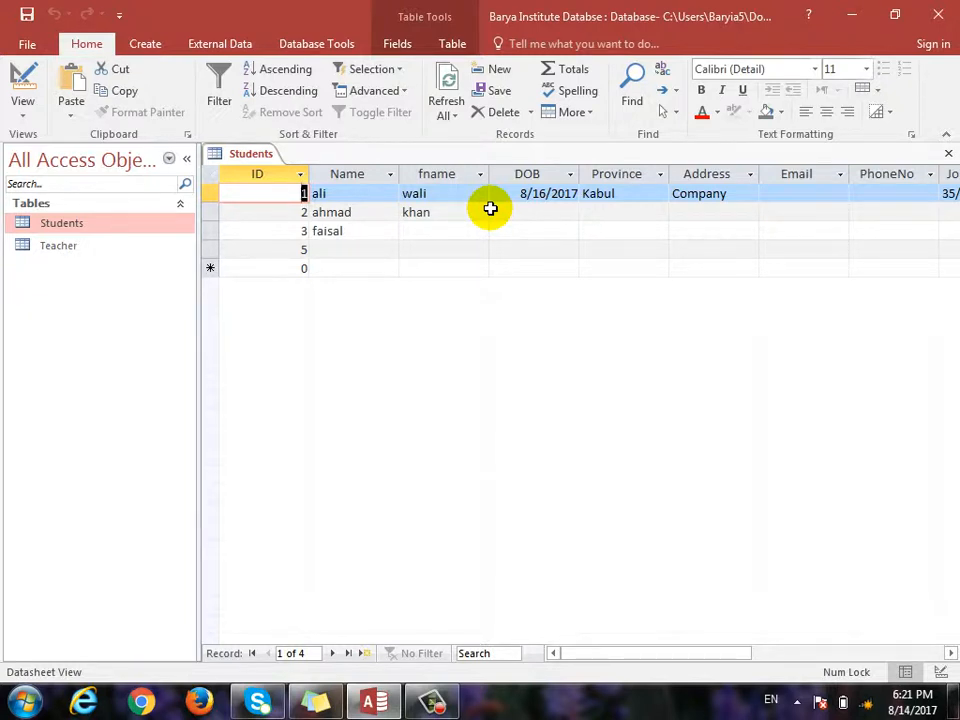
key(ctrl+period)
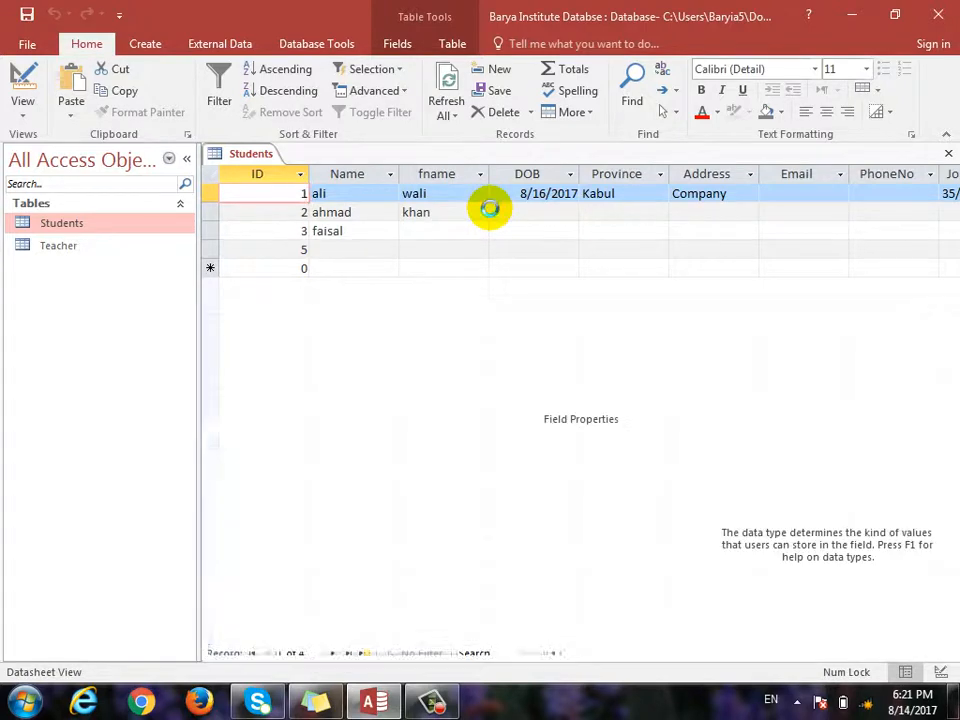
click(540, 227)
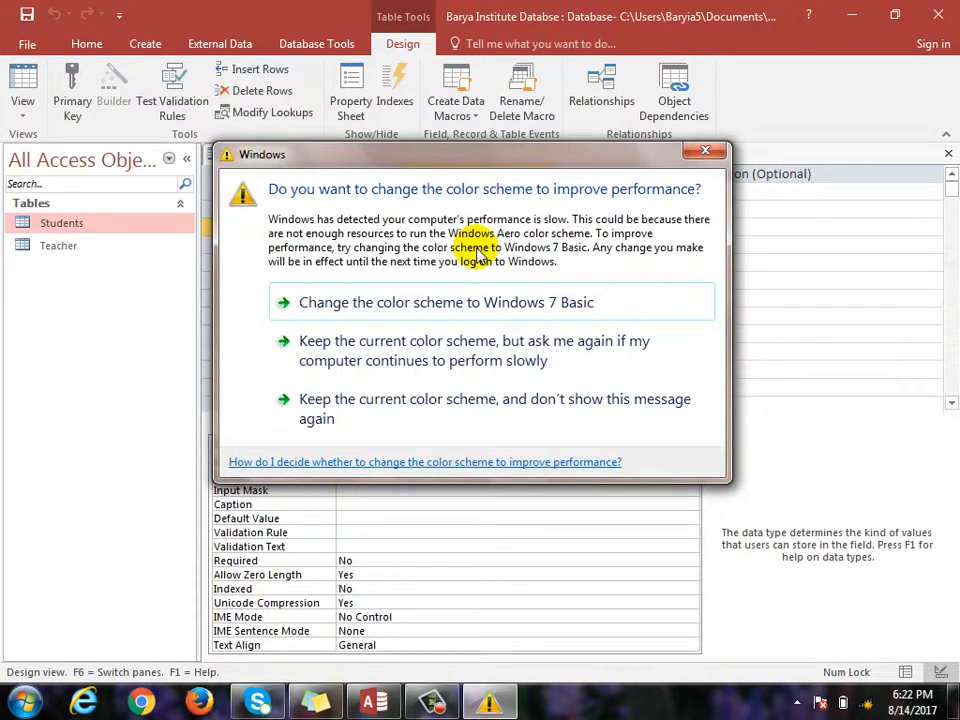
click(714, 151)
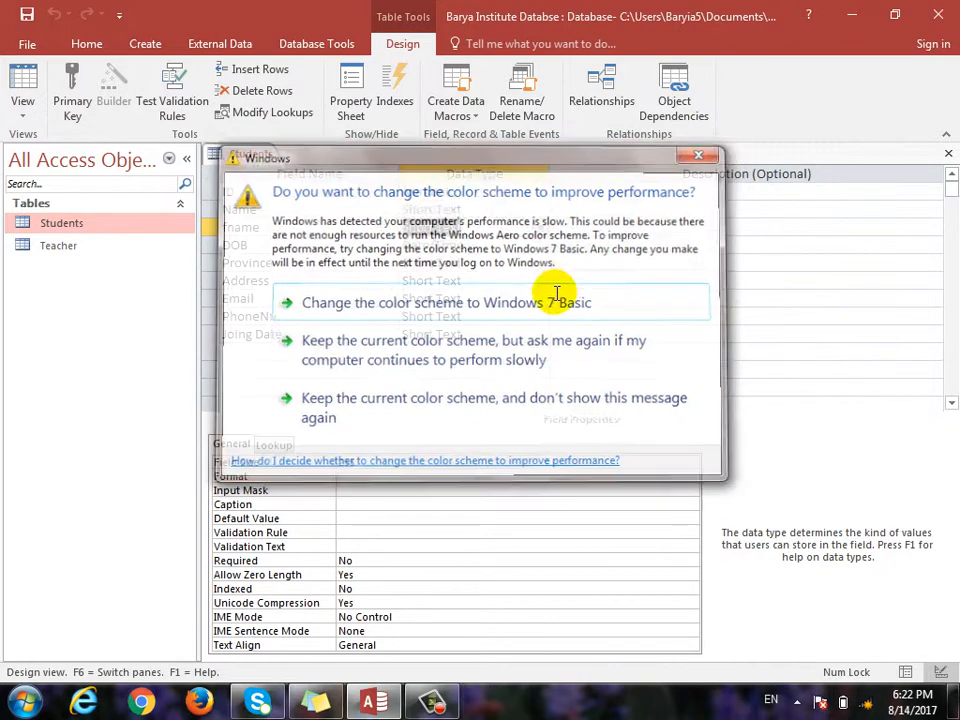
click(539, 228)
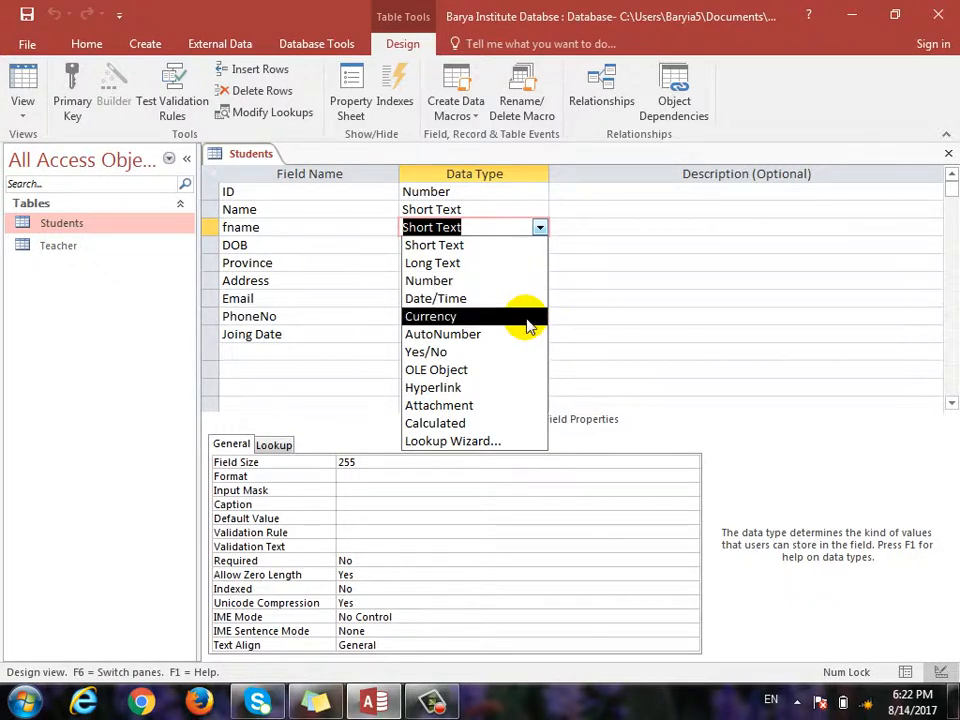
- Add a Fee field with the Currency data type below Joing Date and save the table on return to Datasheet View
click(274, 351)
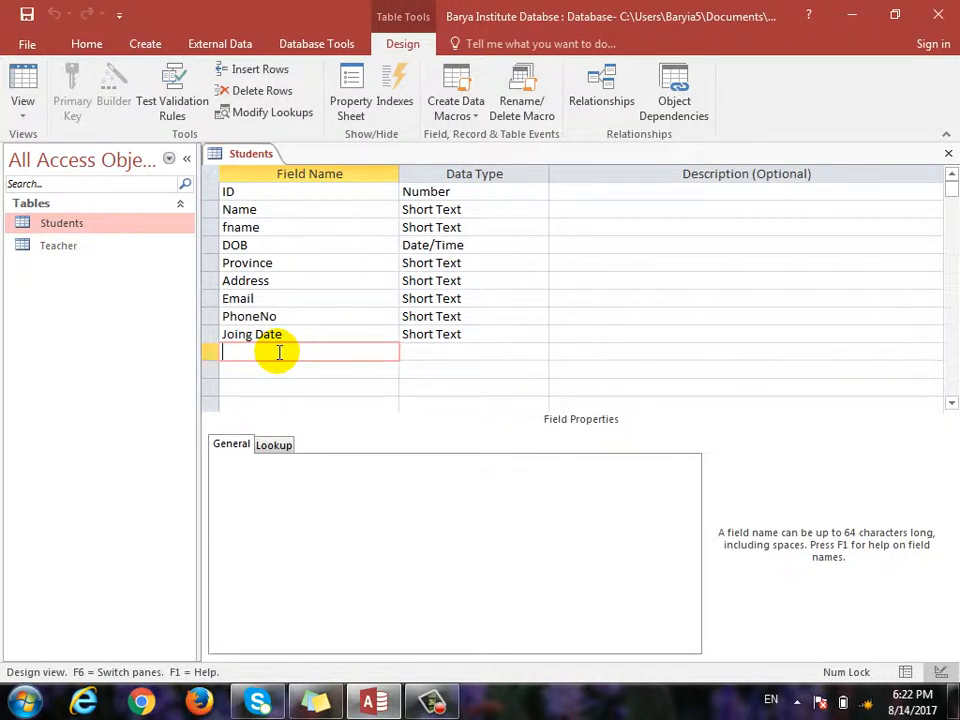
text(Fee)
key(Tab)
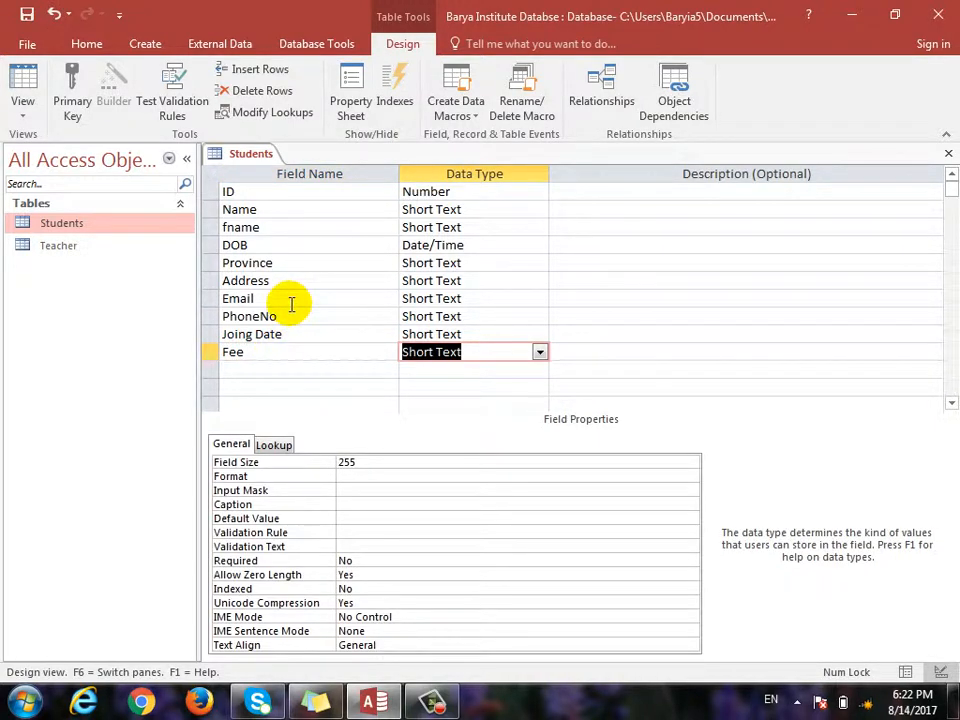
click(540, 353)
click(510, 440)
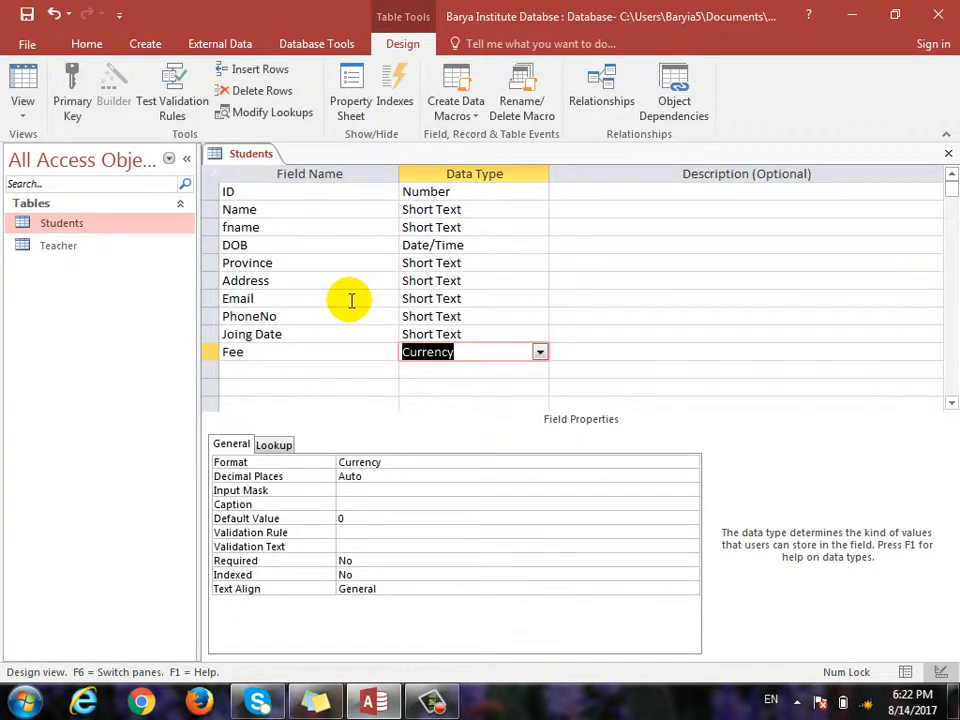
click(450, 404)
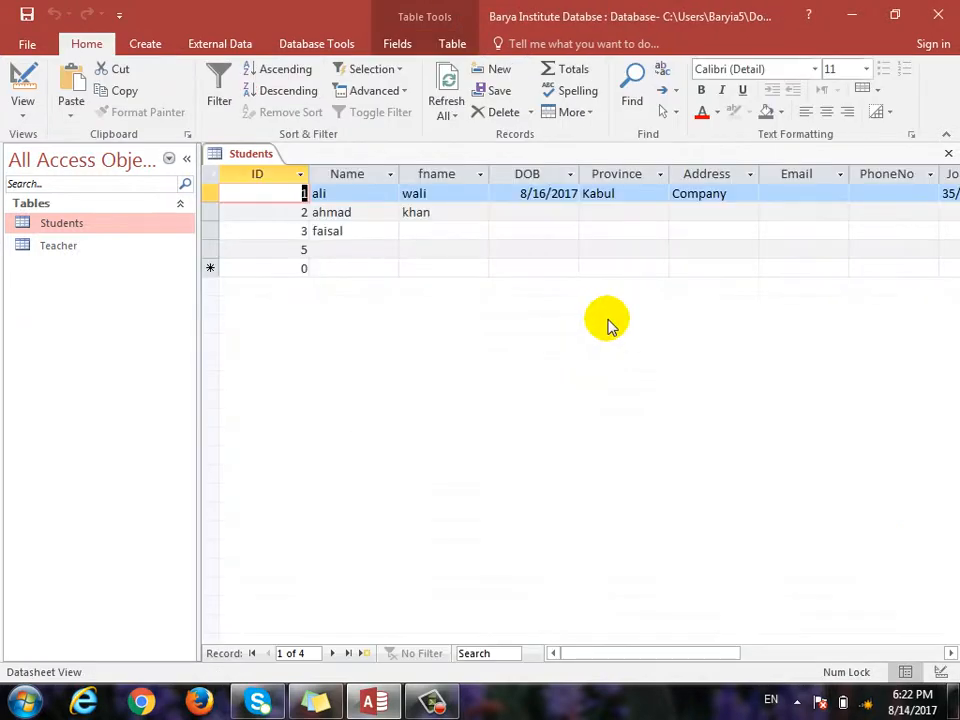
- Enter the student's first name in the Name field of the record with ID 5
click(358, 250)
text(ah)
key(BackSpace)
key(BackSpace)
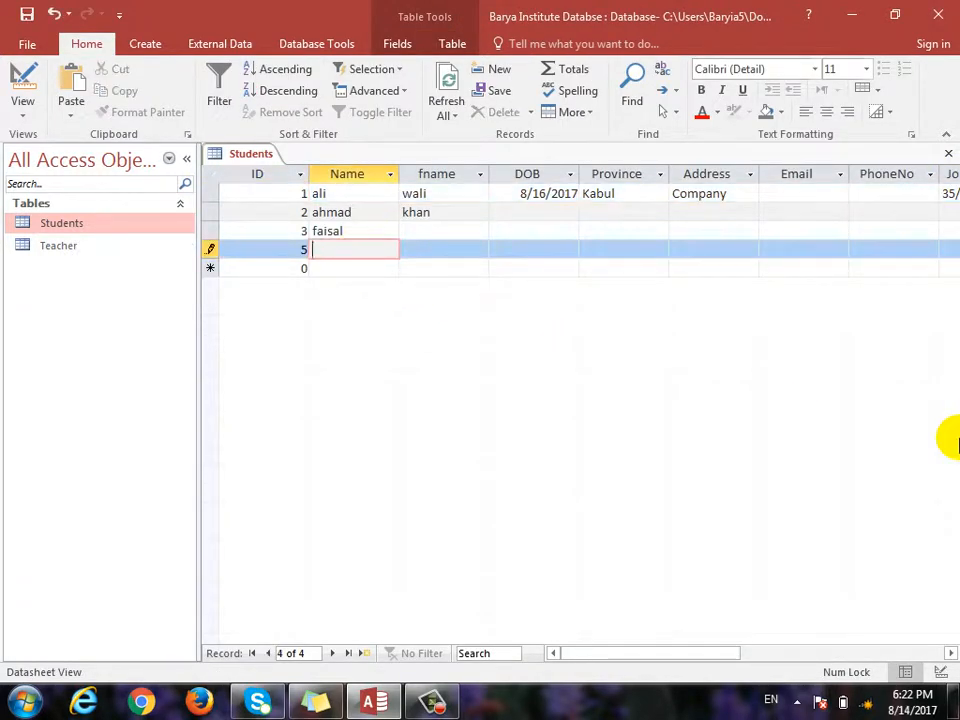
text(jawid)
- Set the Fee of the record with ID 5 to 400 and save the record
key(Tab)
key(Tab)
key(Tab)
key(Tab)
key(Tab)
key(Tab)
key(Tab)
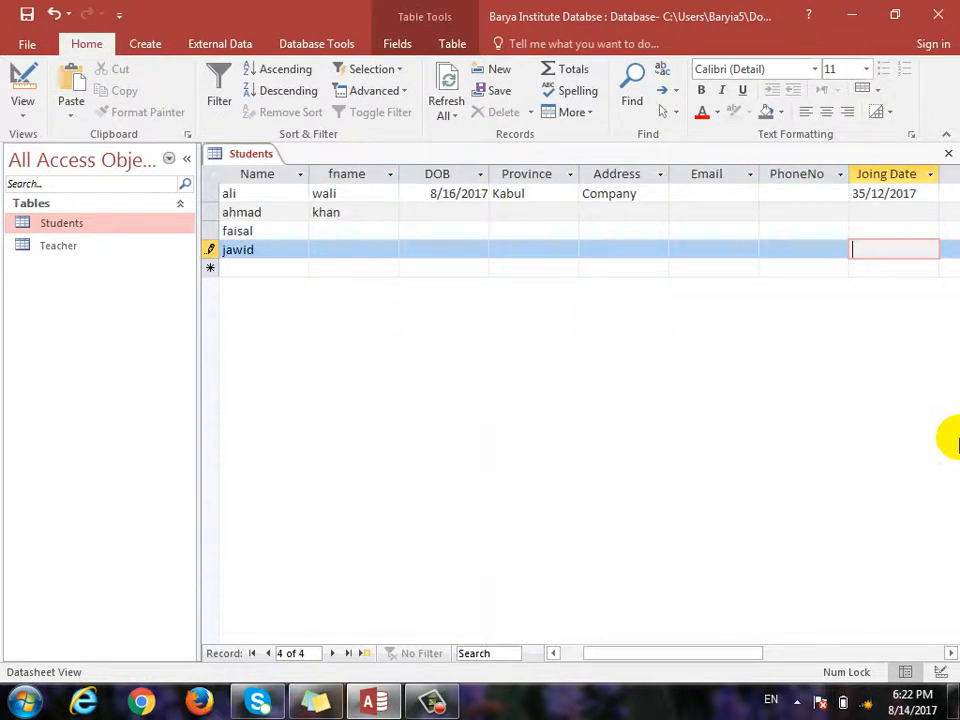
key(Tab)
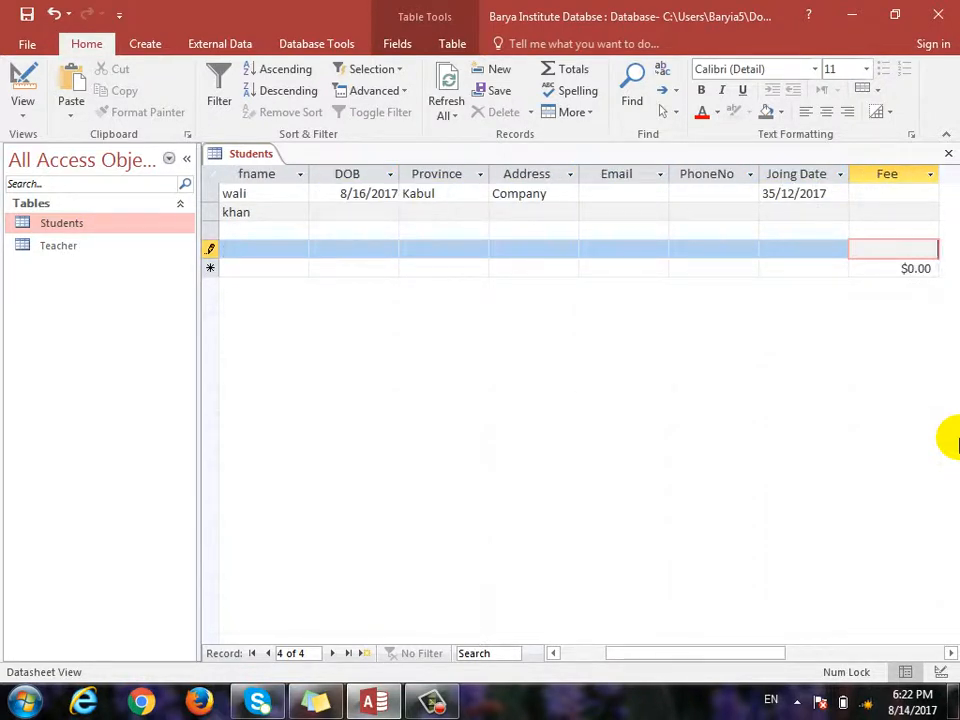
text(400)
key(Up)
key(Down)
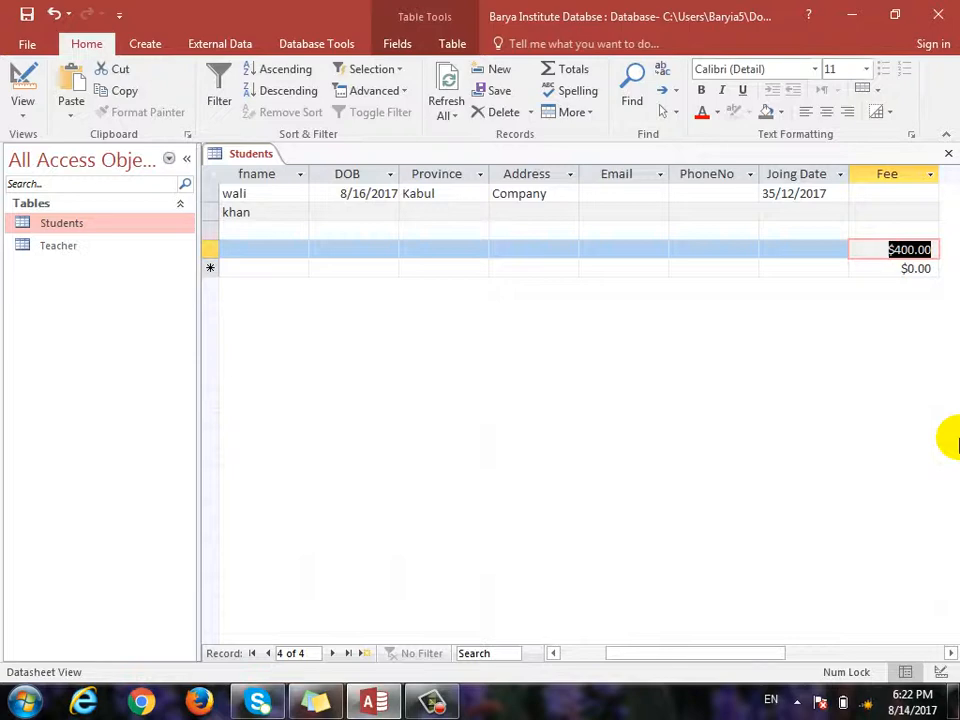
- Review the data type choices for the Fee field in Design View and the ID column's values in Datasheet View
key(ctrl+period)
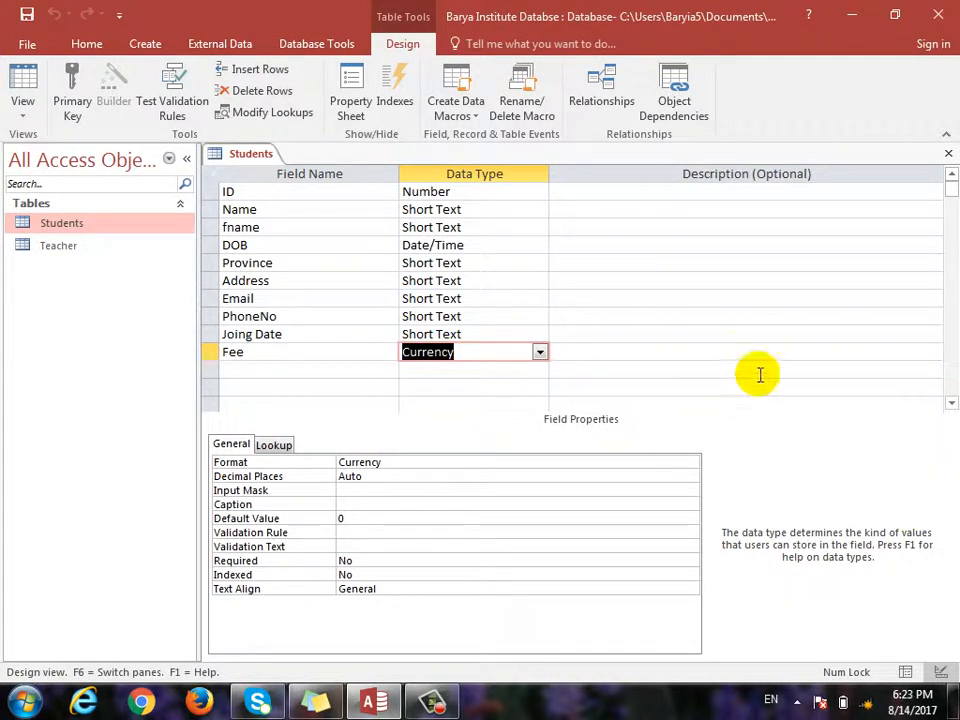
click(540, 352)
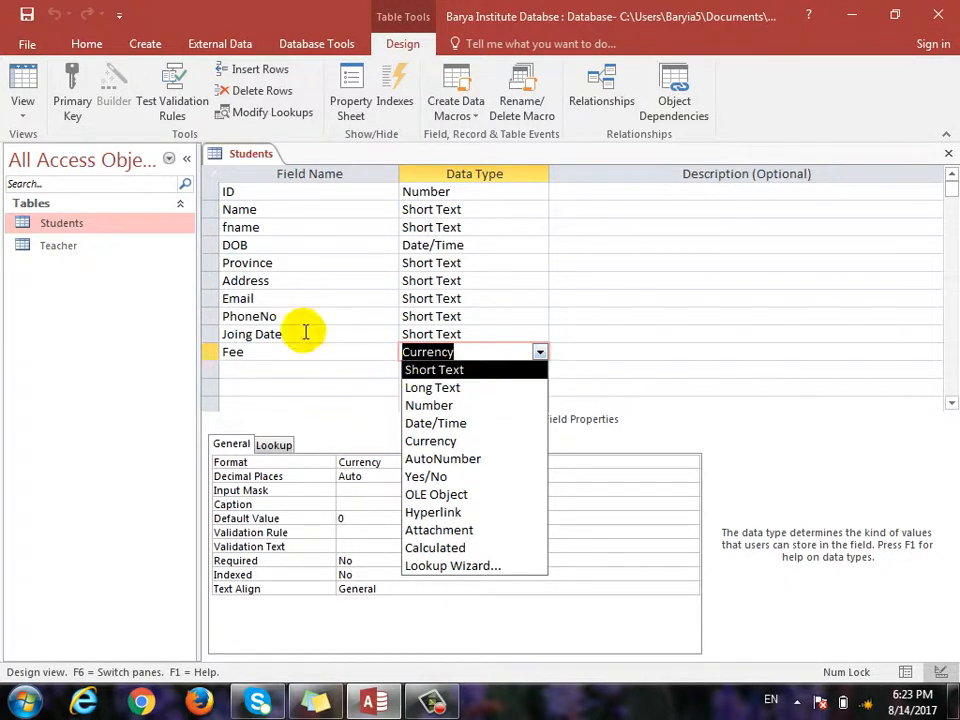
click(283, 191)
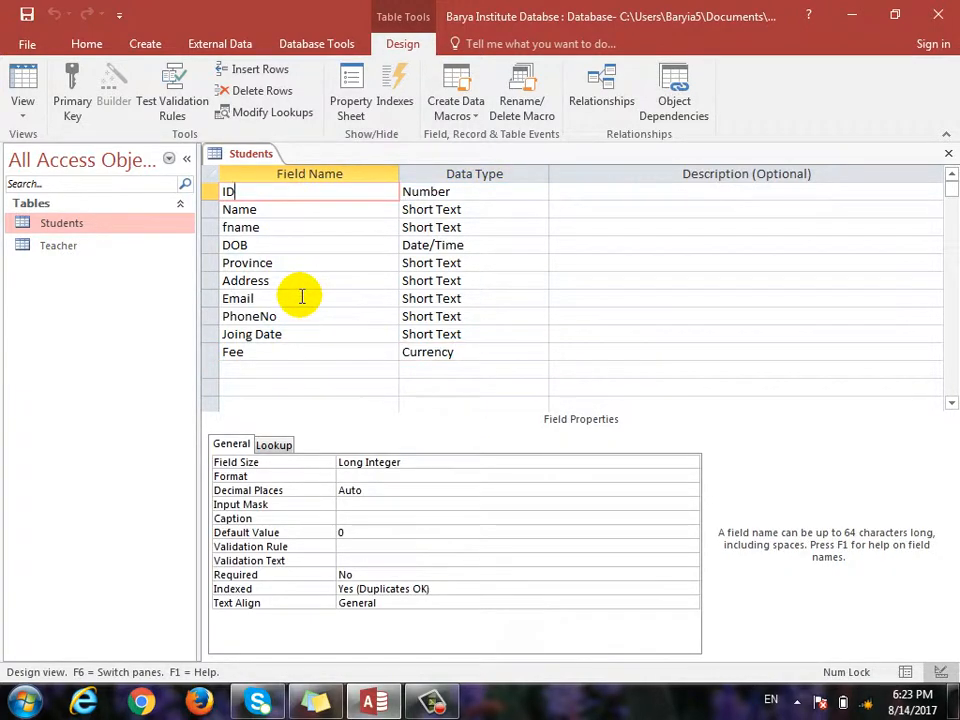
key(ctrl+period)
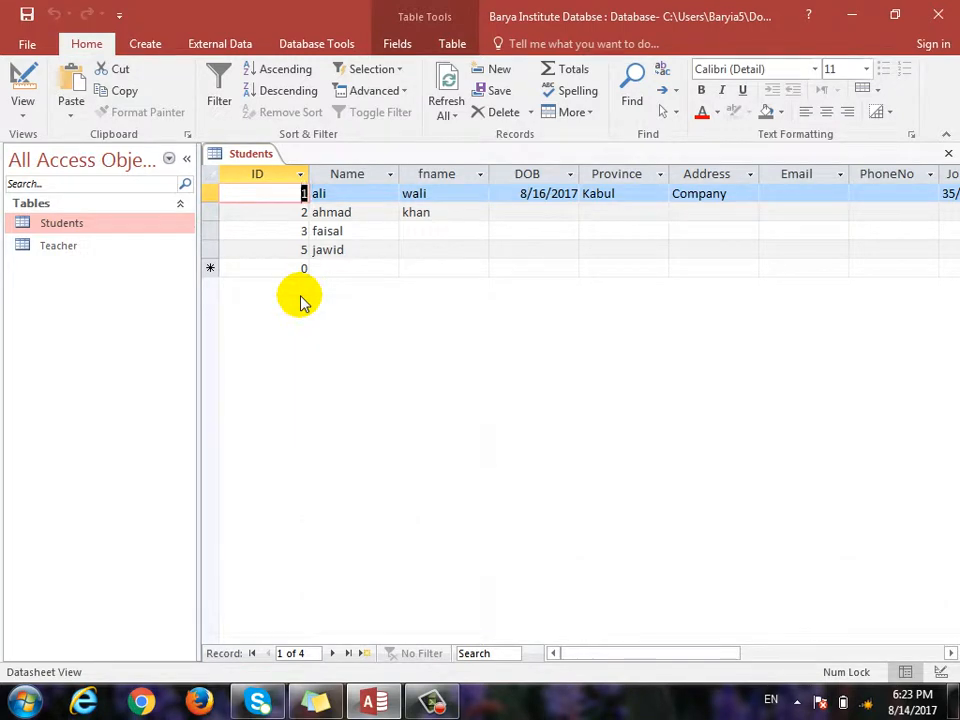
click(276, 175)
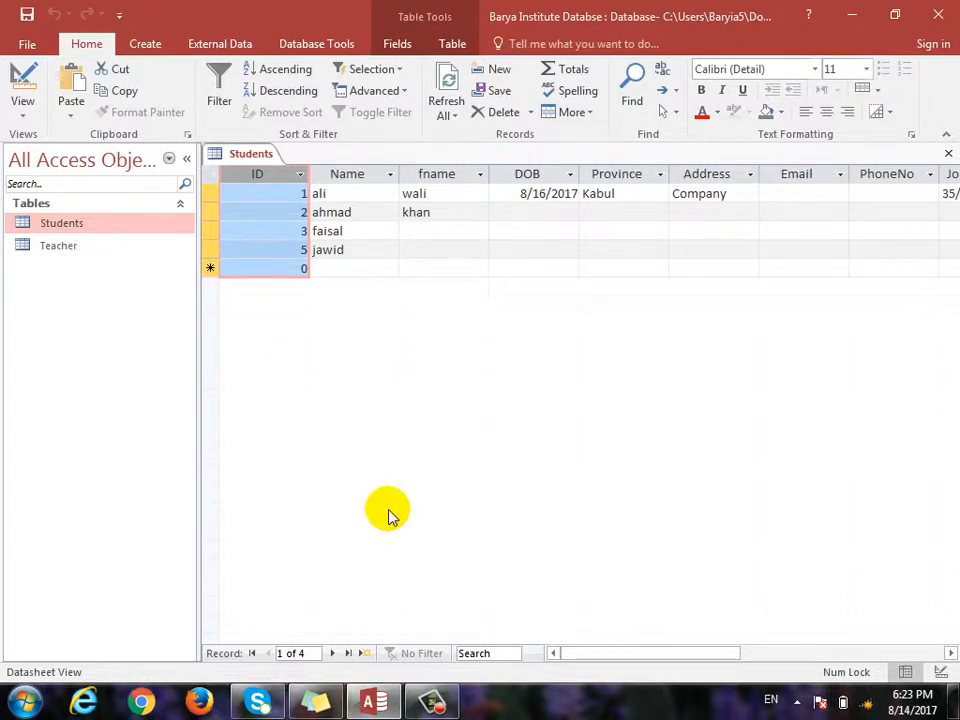
- Add an AutoNumber field with the AutoNumber data type below Fee in Design View and save the table on return to Datasheet View
key(ctrl+period)
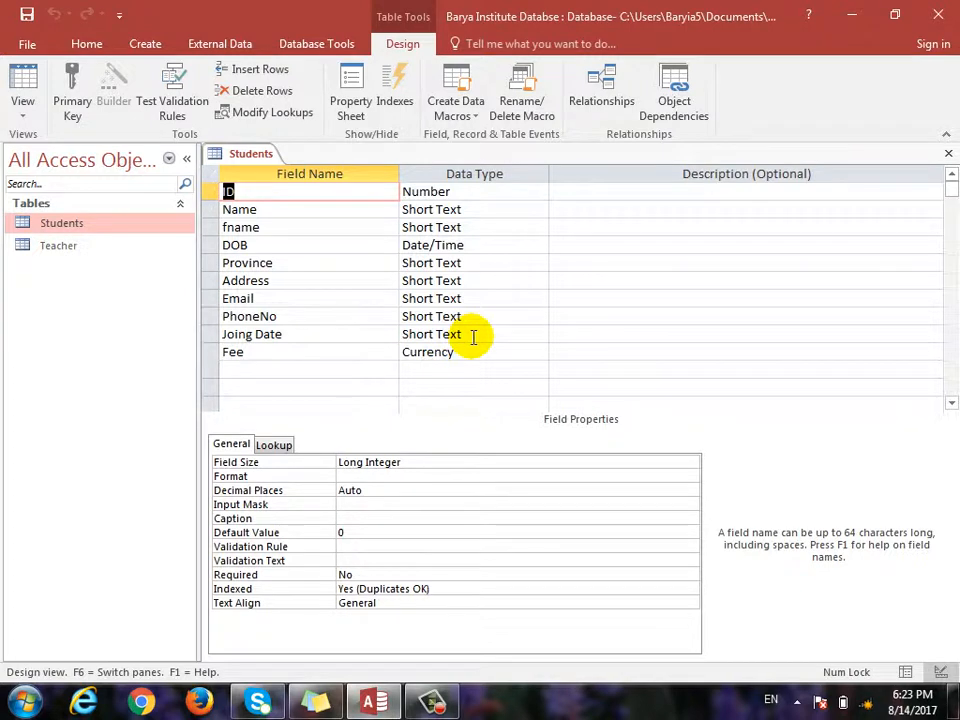
click(272, 372)
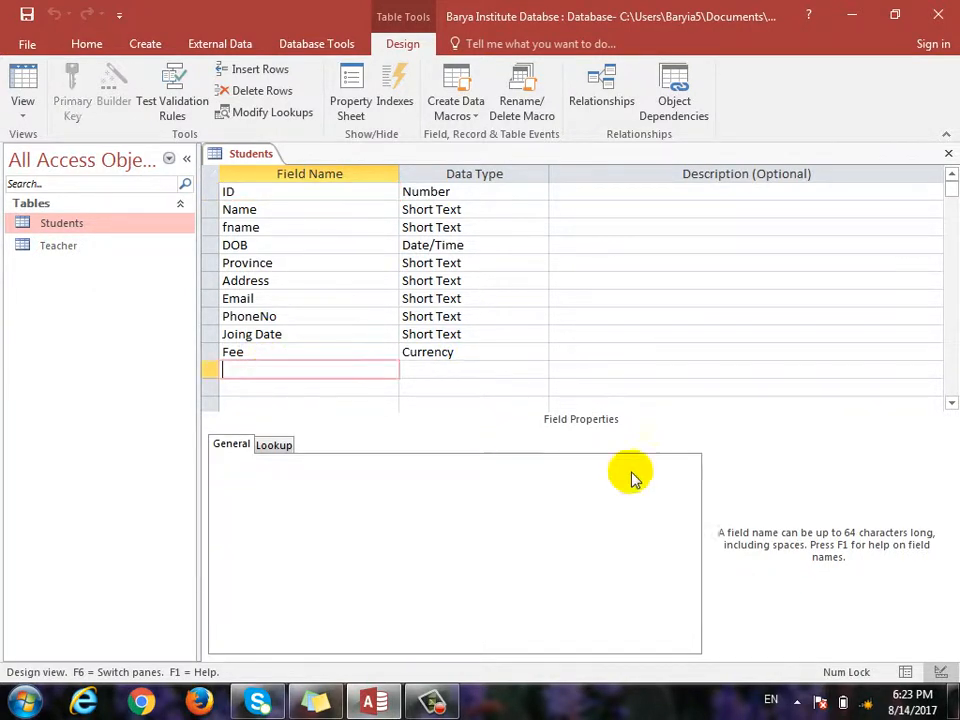
text(AutoN)
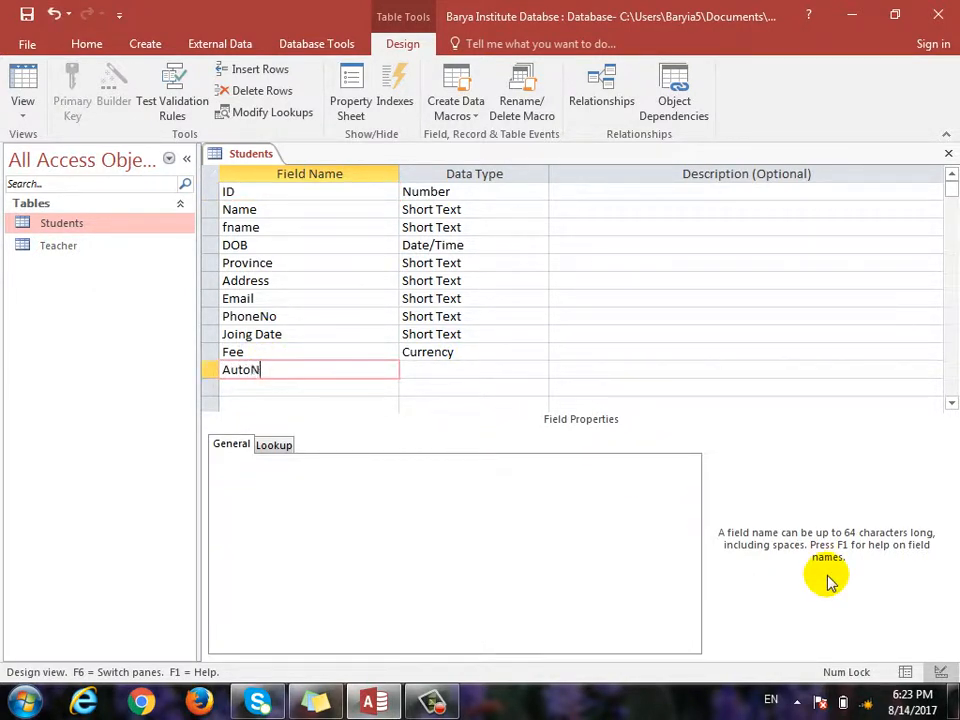
text(umber)
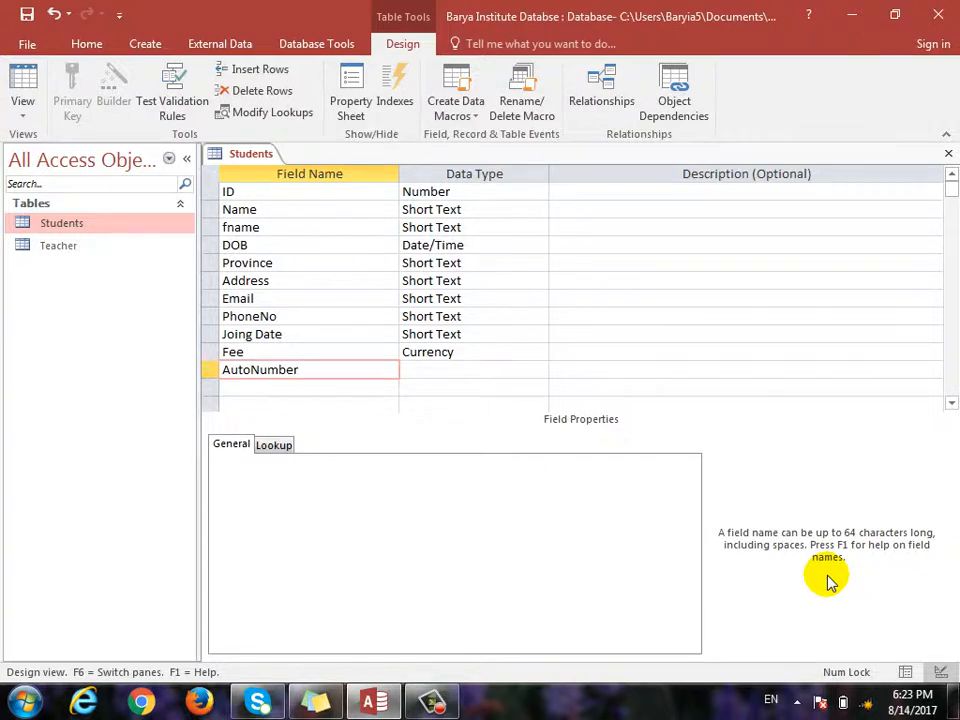
key(Tab)
click(541, 370)
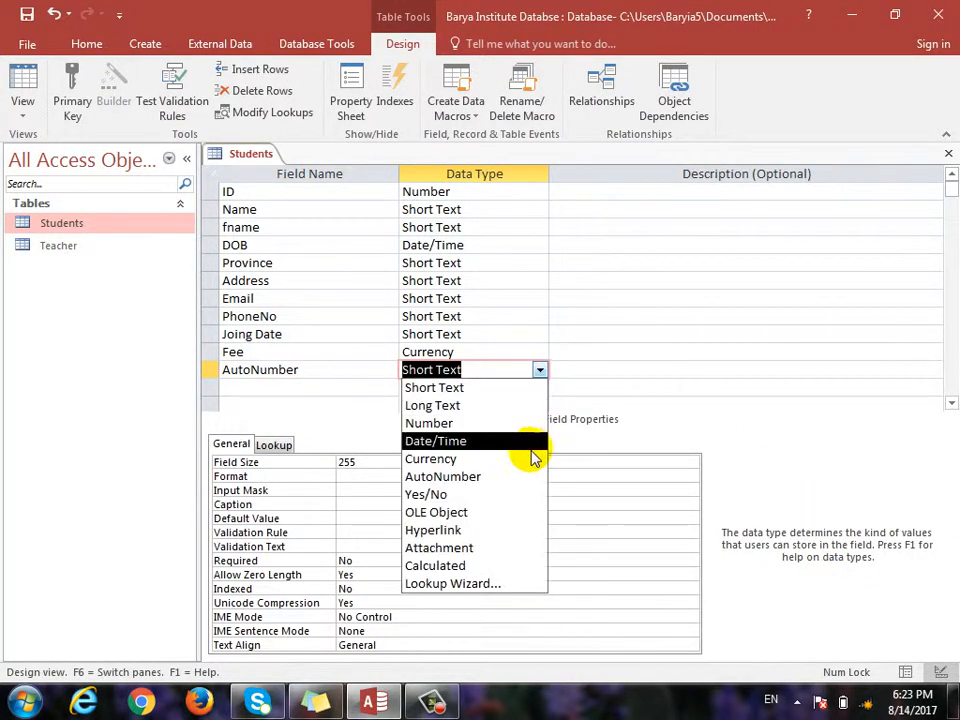
click(530, 474)
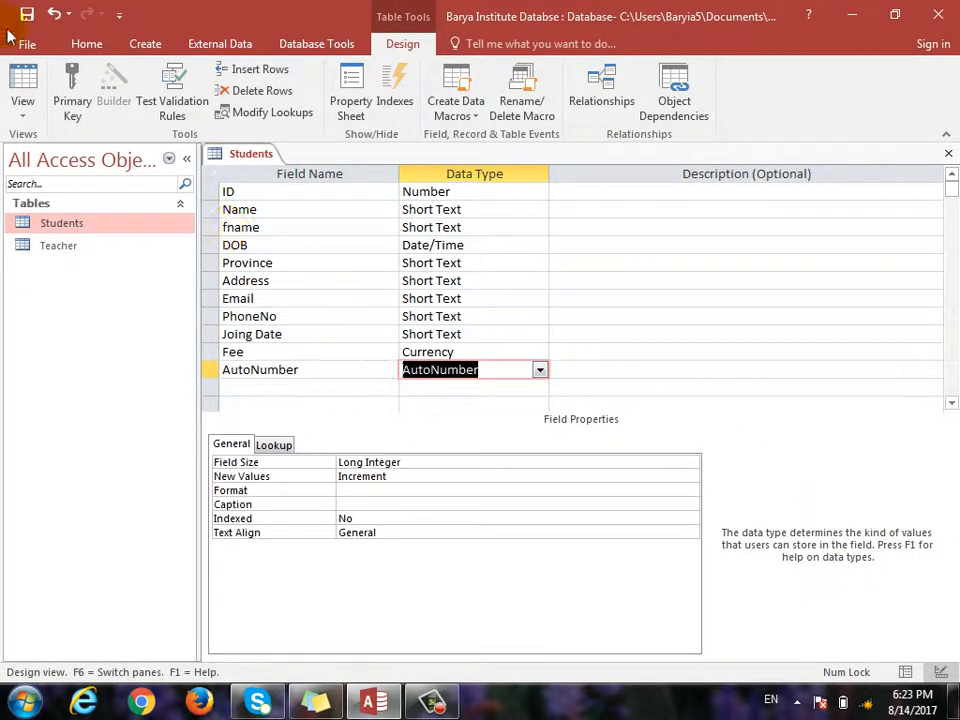
click(22, 80)
click(446, 405)
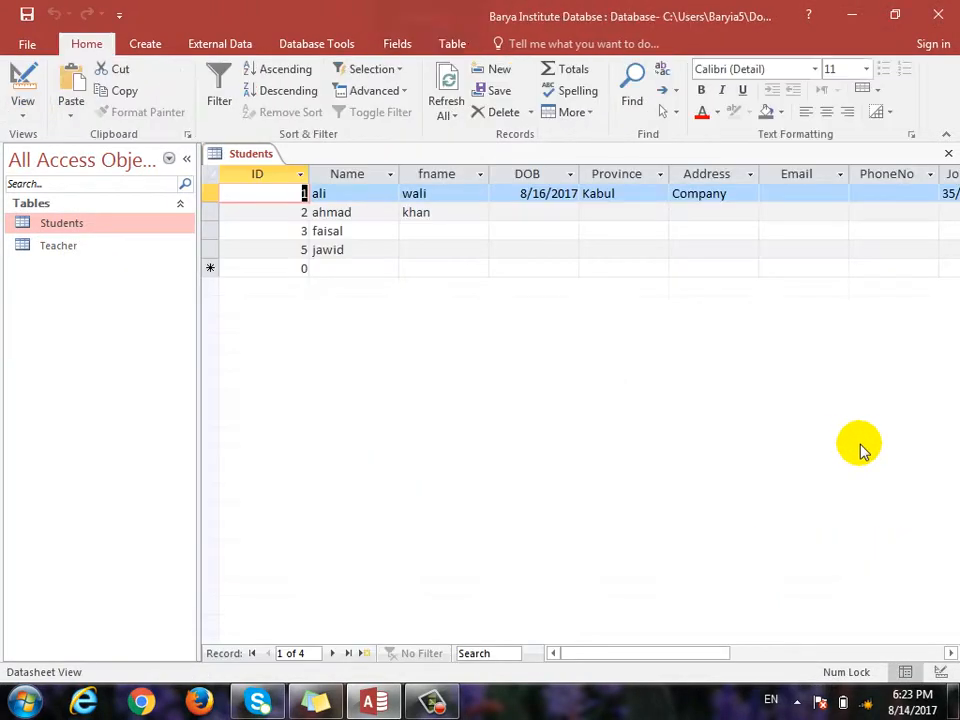
- Examine the values generated in the AutoNumber column, from the first record down to the new record row
key(Tab)
key(Tab)
key(Tab)
key(Tab)
key(Tab)
key(Tab)
key(Tab)
key(Tab)
key(Tab)
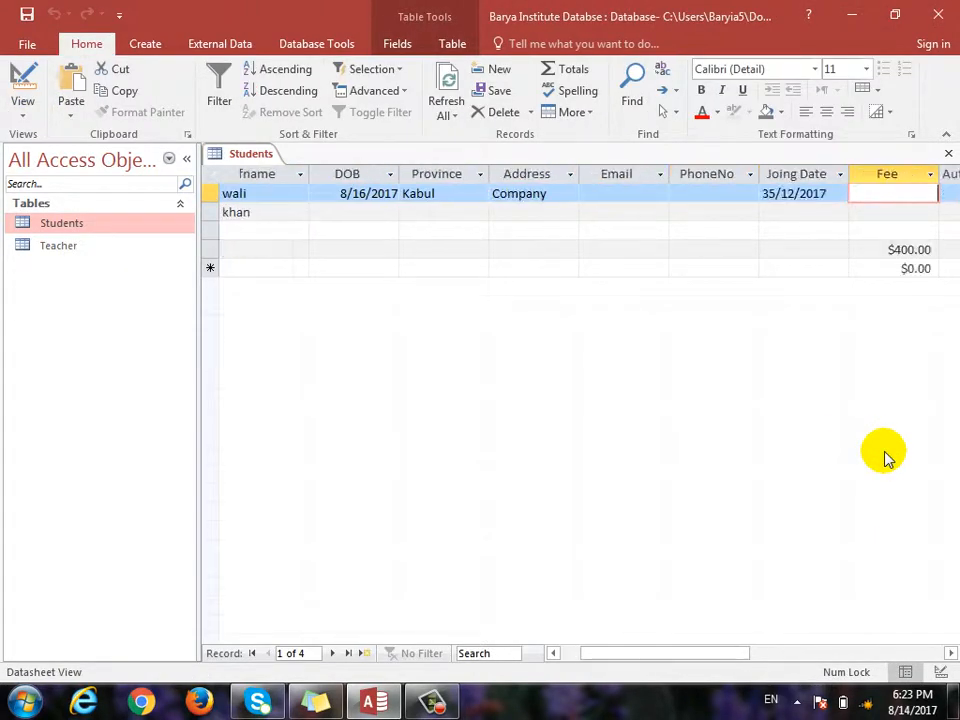
key(Tab)
key(Down)
key(Down)
key(Up)
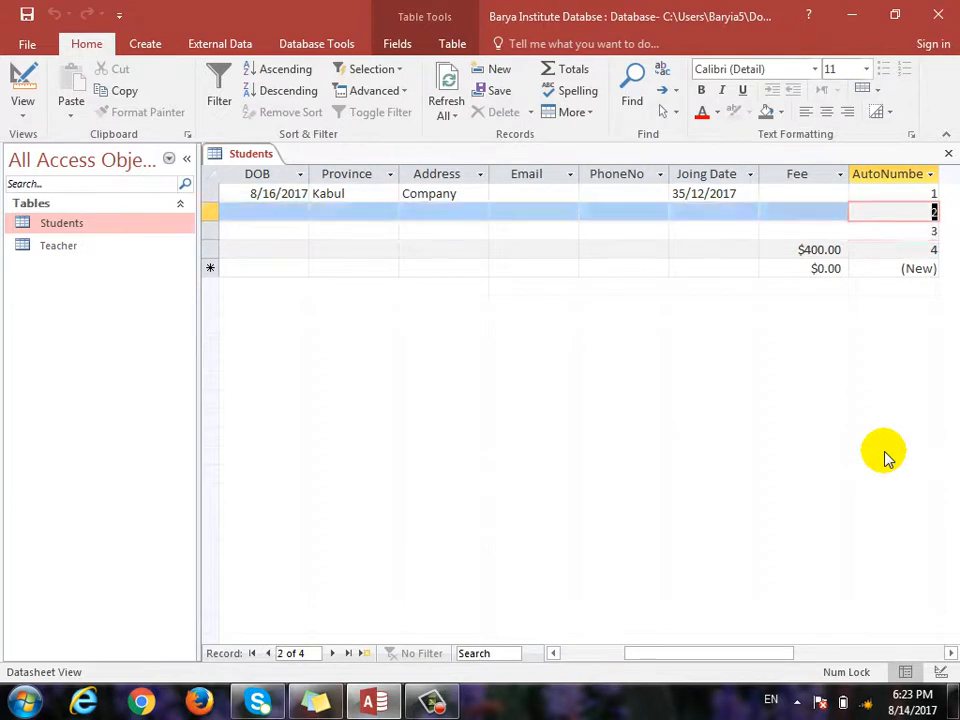
key(Down)
key(Down)
key(Down)
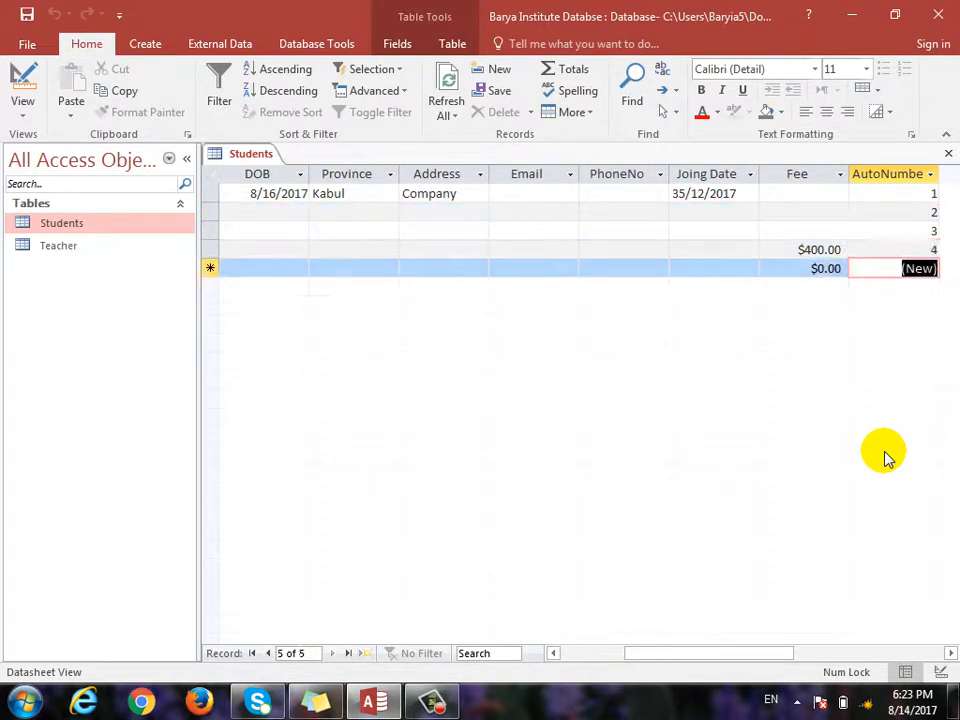
- Add three new records with f, g and h in the Name field
key(Left)
key(Left)
key(Left)
key(Left)
key(Left)
key(Left)
key(Left)
key(Left)
key(Left)
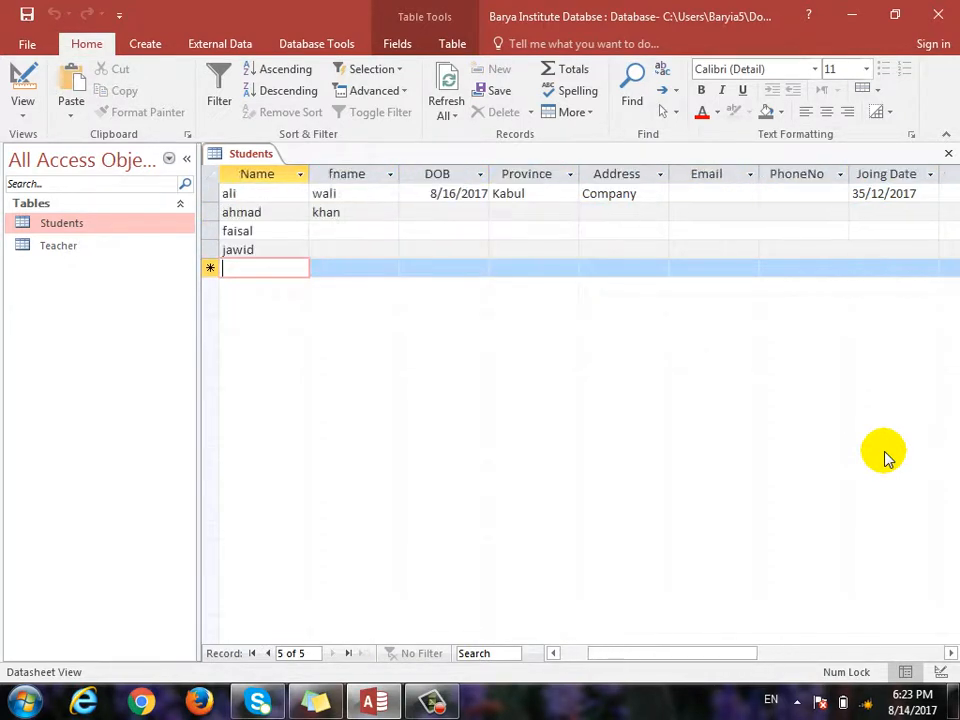
key(Left)
key(Right)
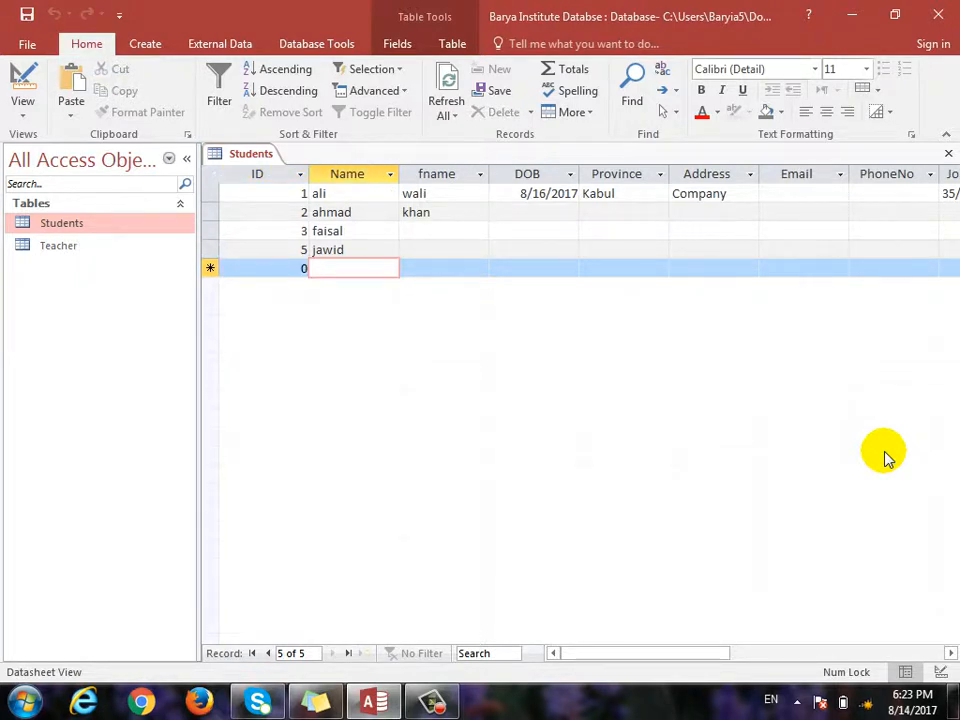
text(f)
key(Down)
text(g)
key(Down)
text(h)
- Check the AutoNumber values of the three newly added records
key(Right)
key(Right)
key(Right)
key(Right)
key(Right)
key(Right)
key(Right)
key(Right)
key(Right)
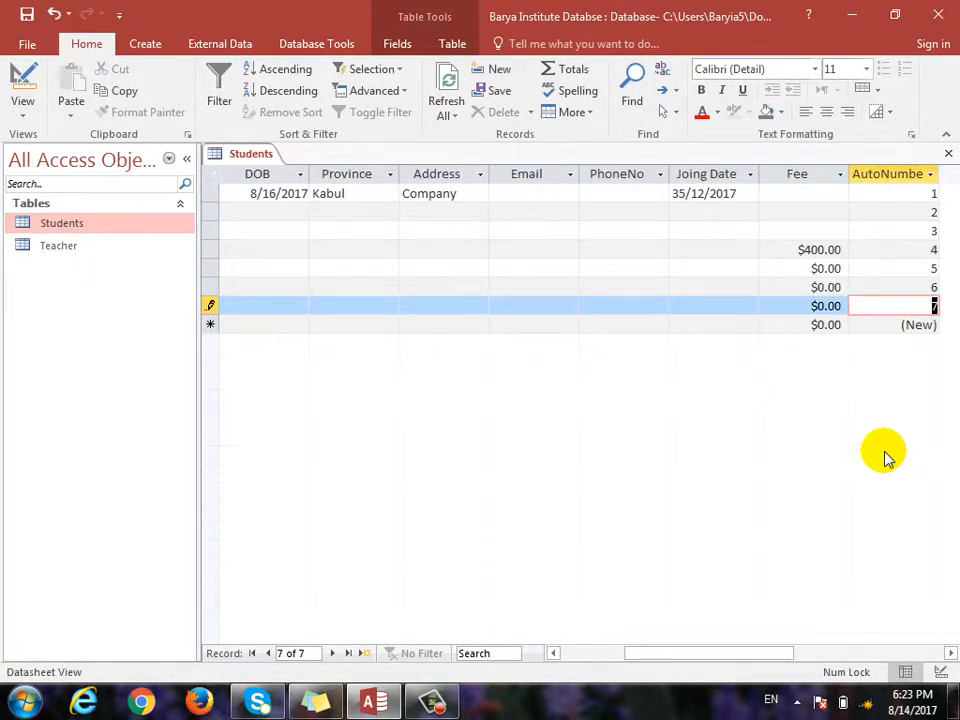
- Add a Paid/Not field with the Yes/No data type below AutoNumber and save the table on return to Datasheet View
key(ctrl+period)
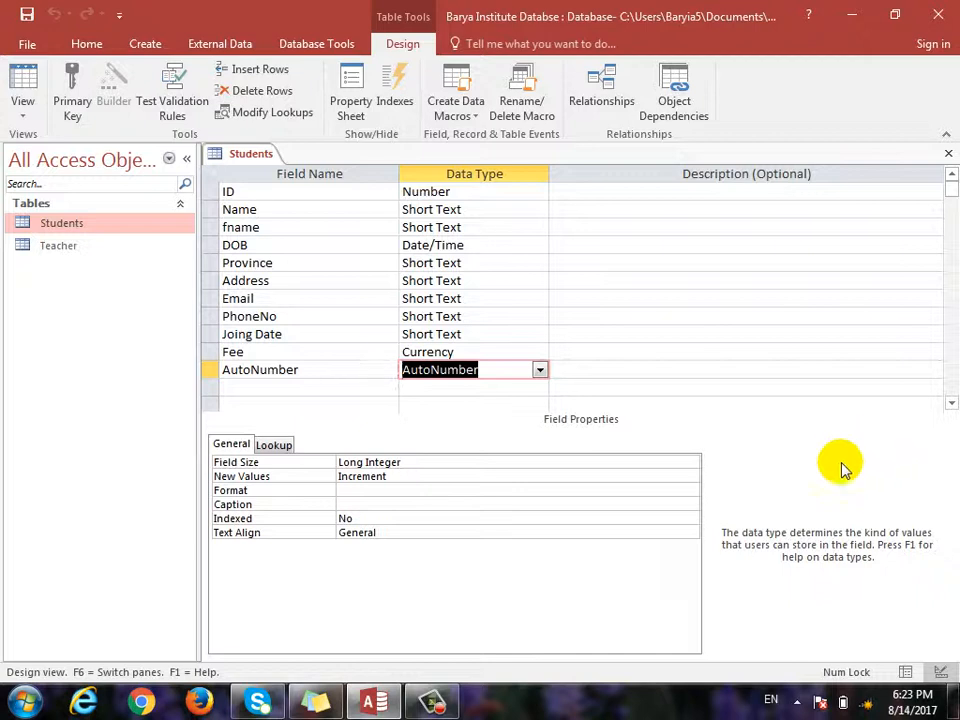
click(540, 370)
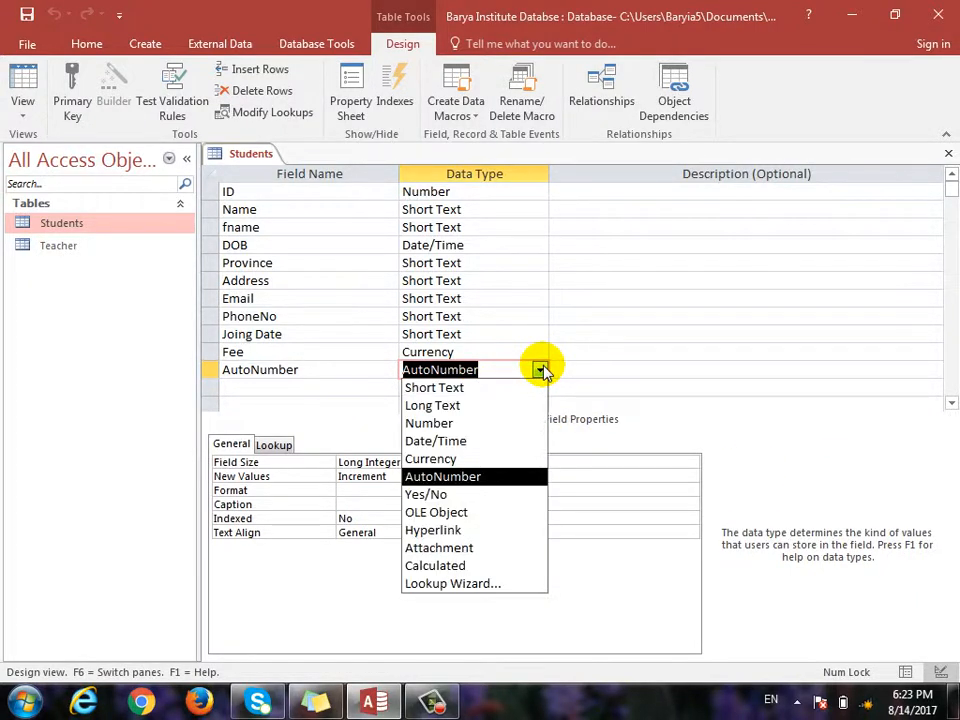
click(285, 388)
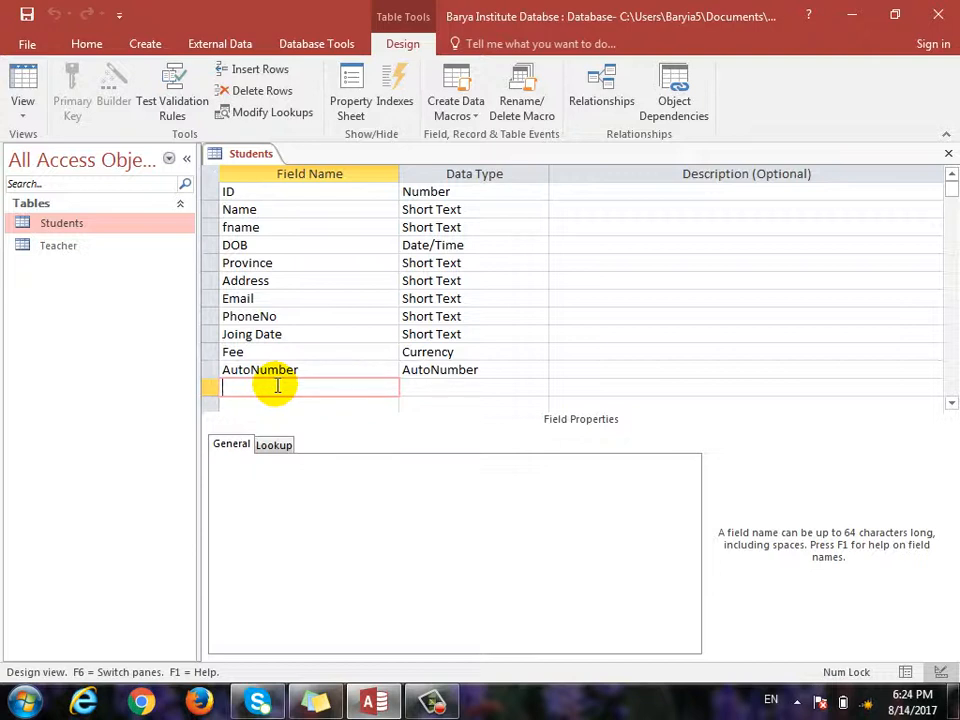
text(Paid/Not)
key(Tab)
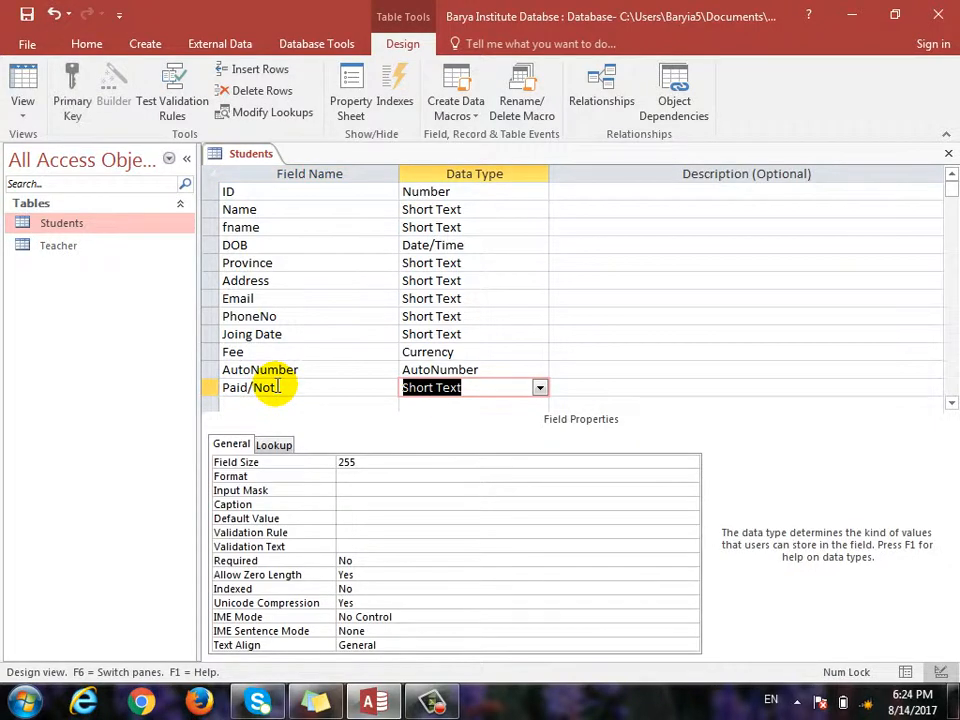
click(539, 388)
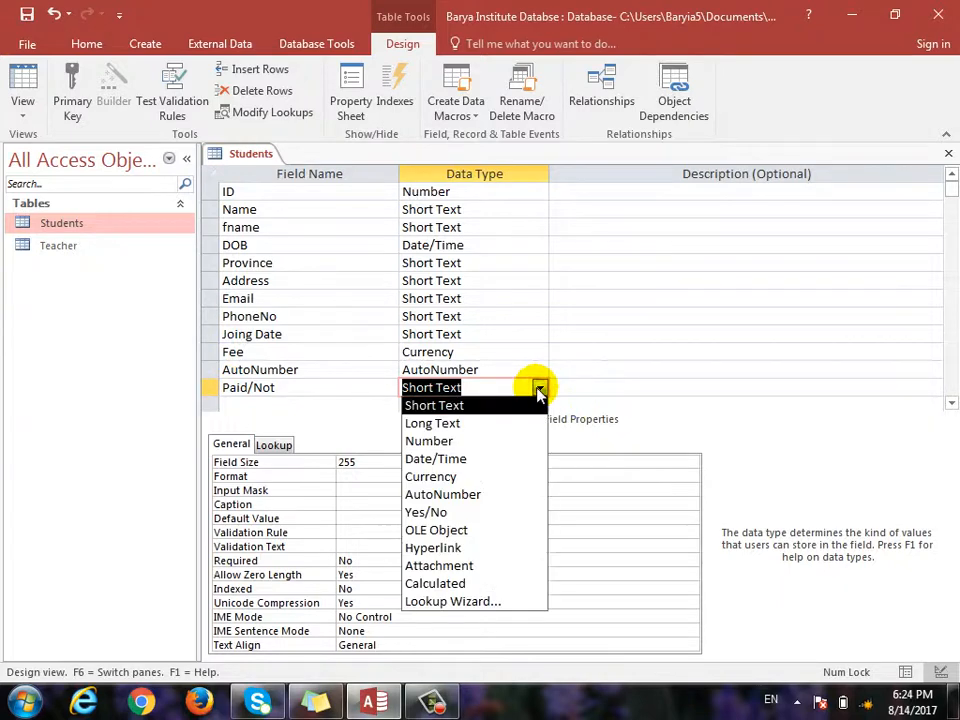
click(497, 514)
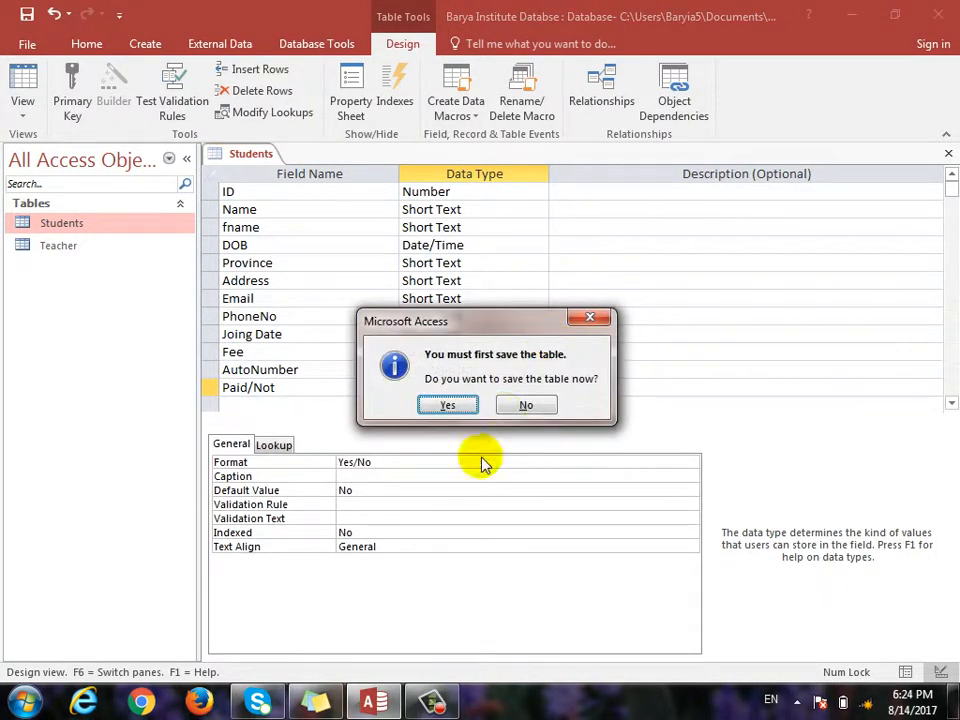
click(447, 404)
- Mark Paid/Not as yes for the records with AutoNumber 5, 7, 2 and 4
drag(707, 656, 826, 652)
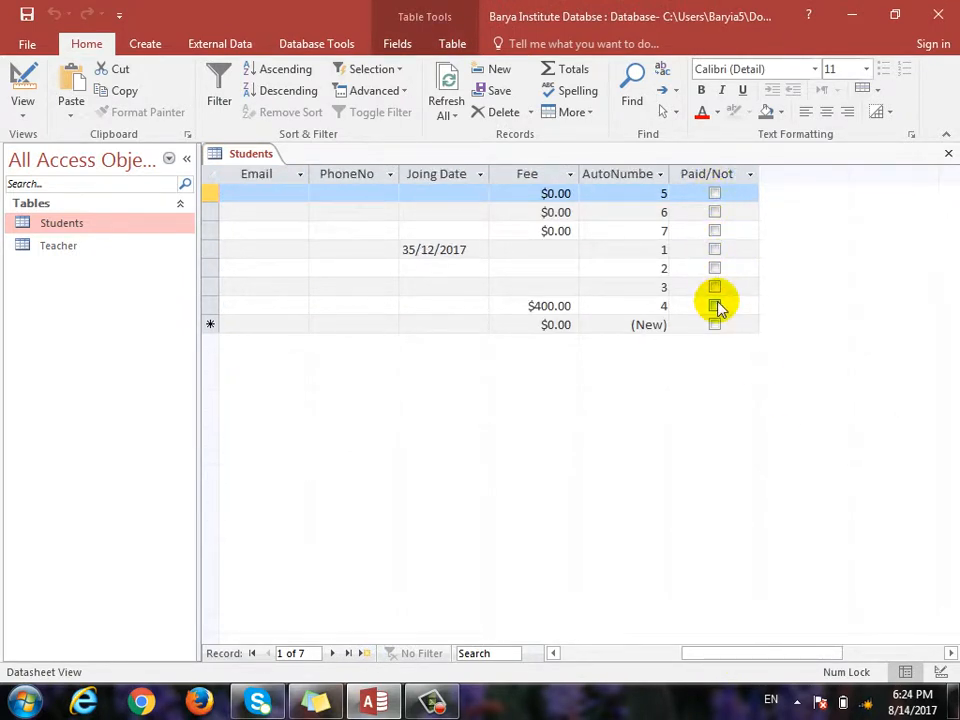
click(715, 193)
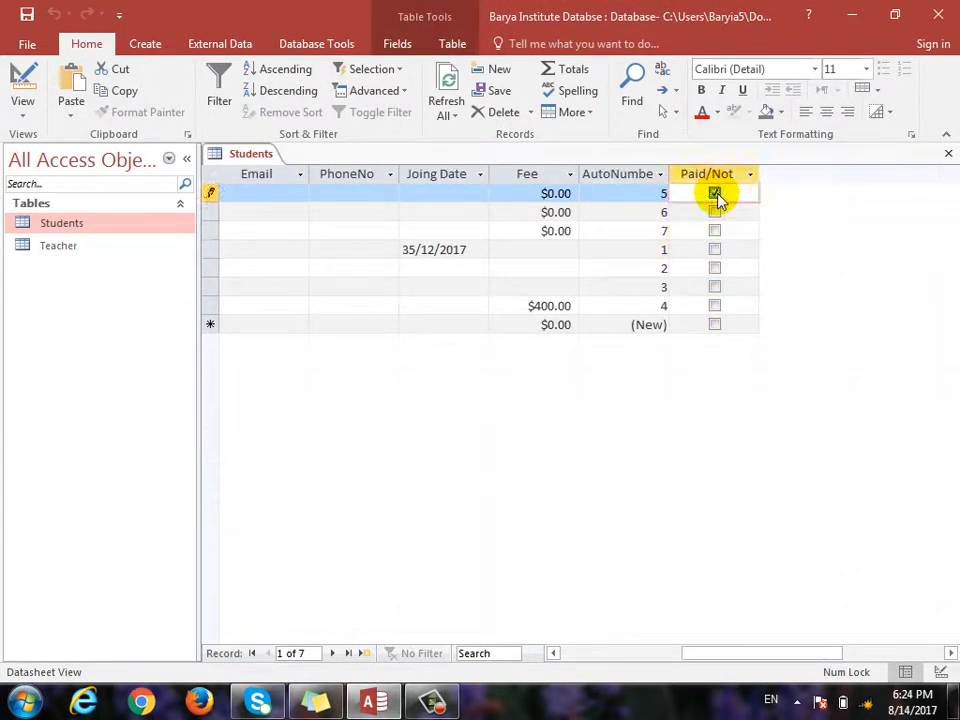
click(719, 233)
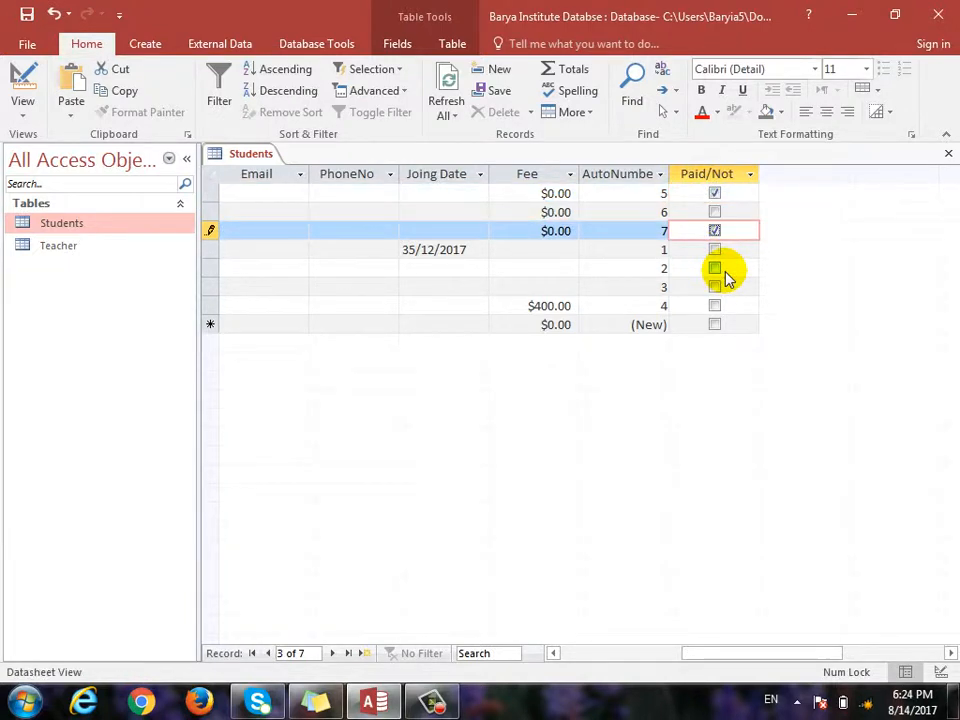
click(720, 270)
click(725, 309)
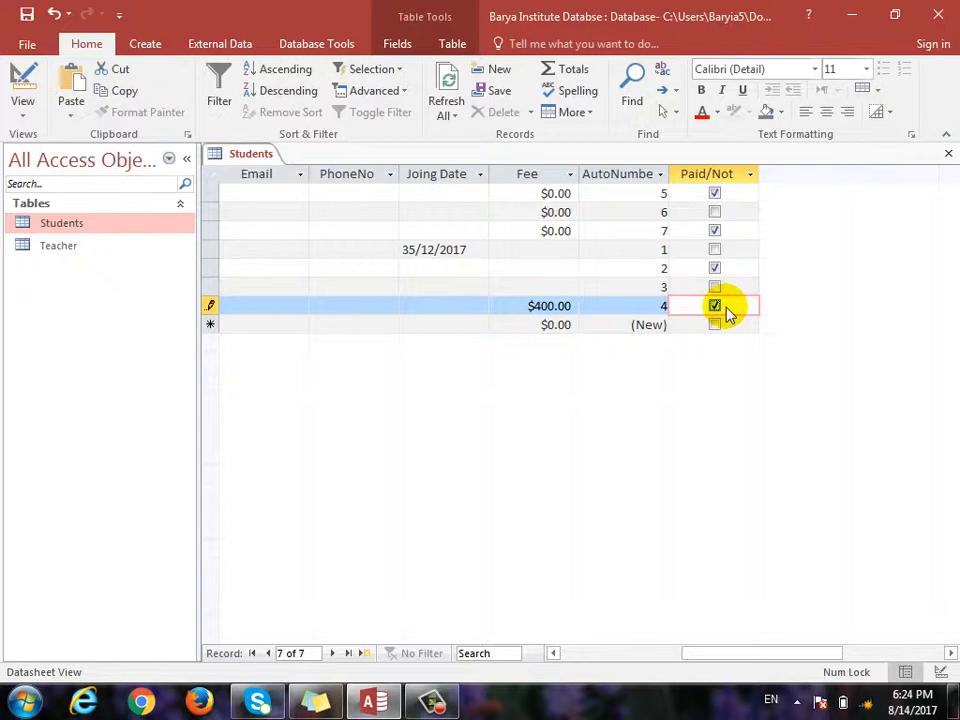
- Add a Picture field with the OLE Object data type below Paid/Not and save the table on return to Datasheet View
key(ctrl+period)
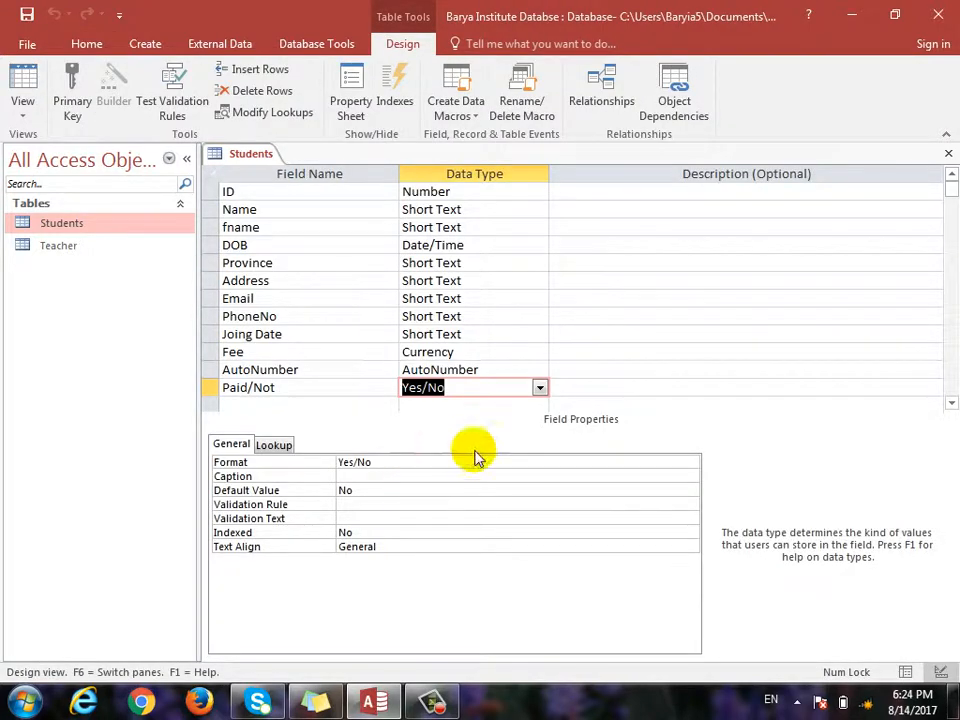
click(540, 388)
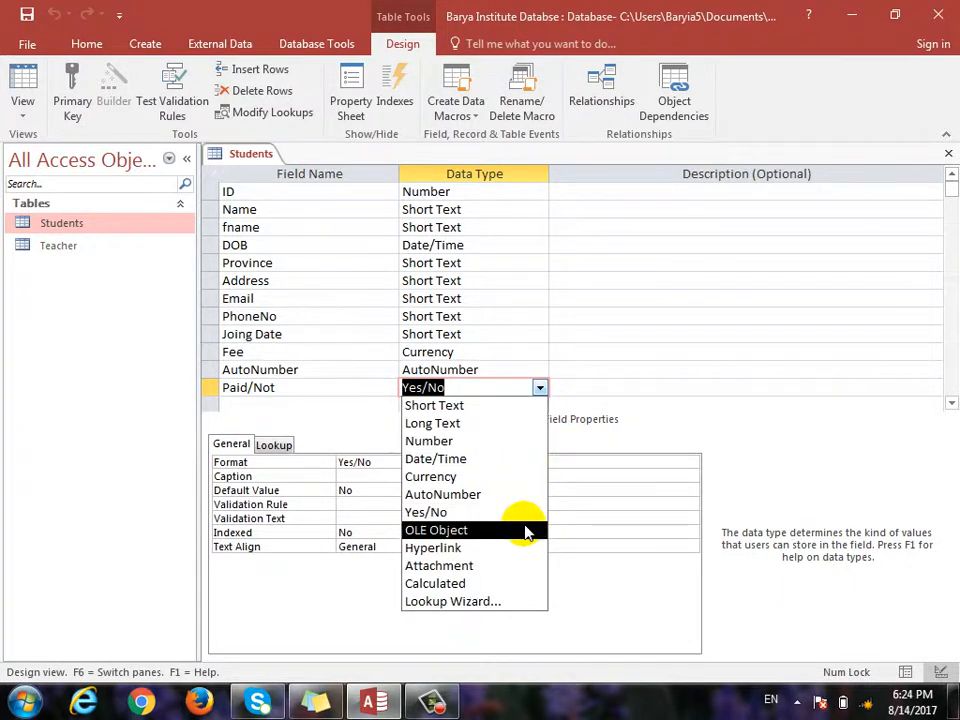
click(284, 405)
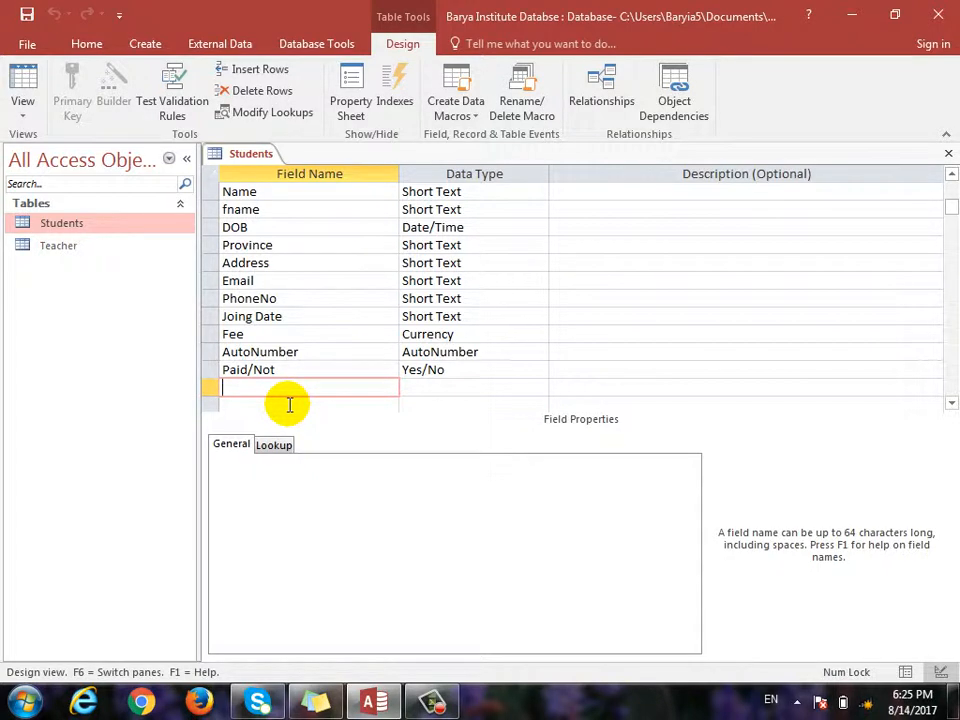
text(Picture)
key(Tab)
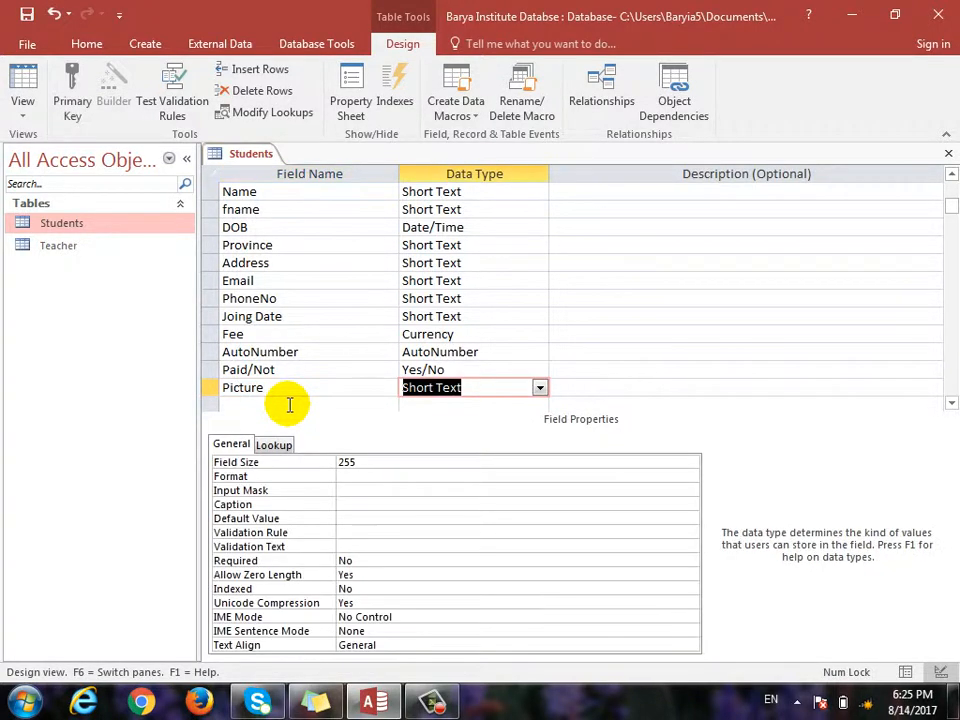
click(540, 387)
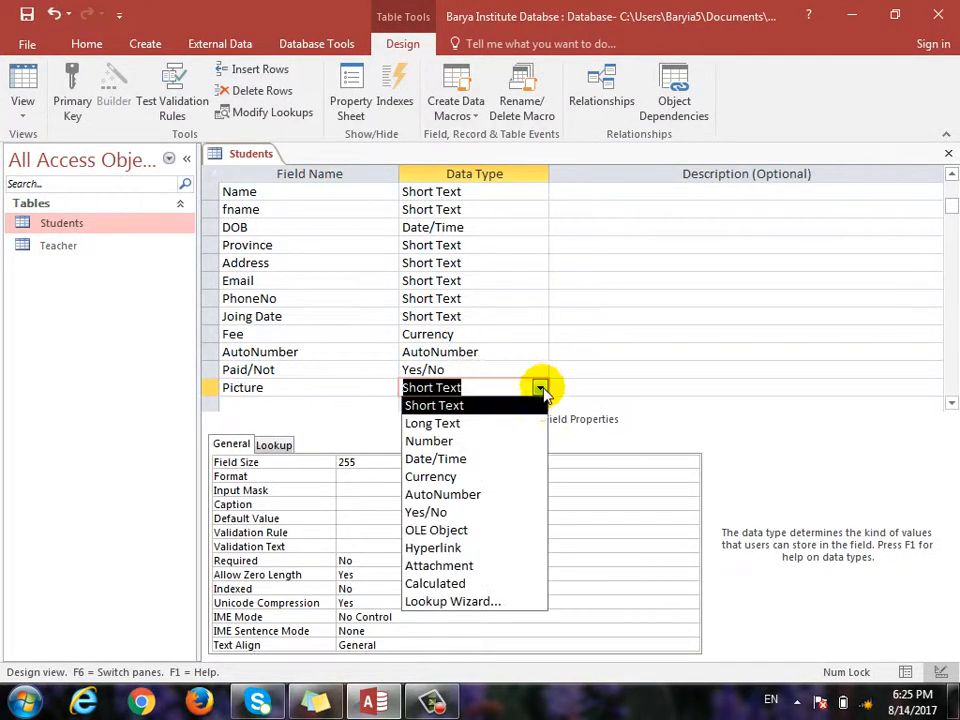
click(520, 530)
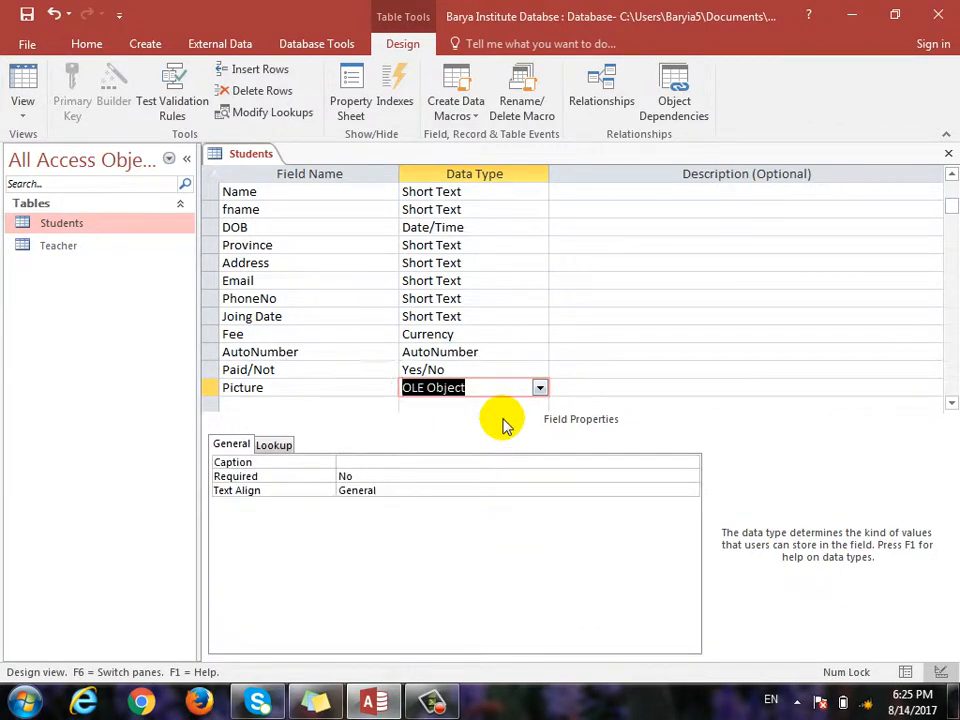
key(F5)
click(468, 402)
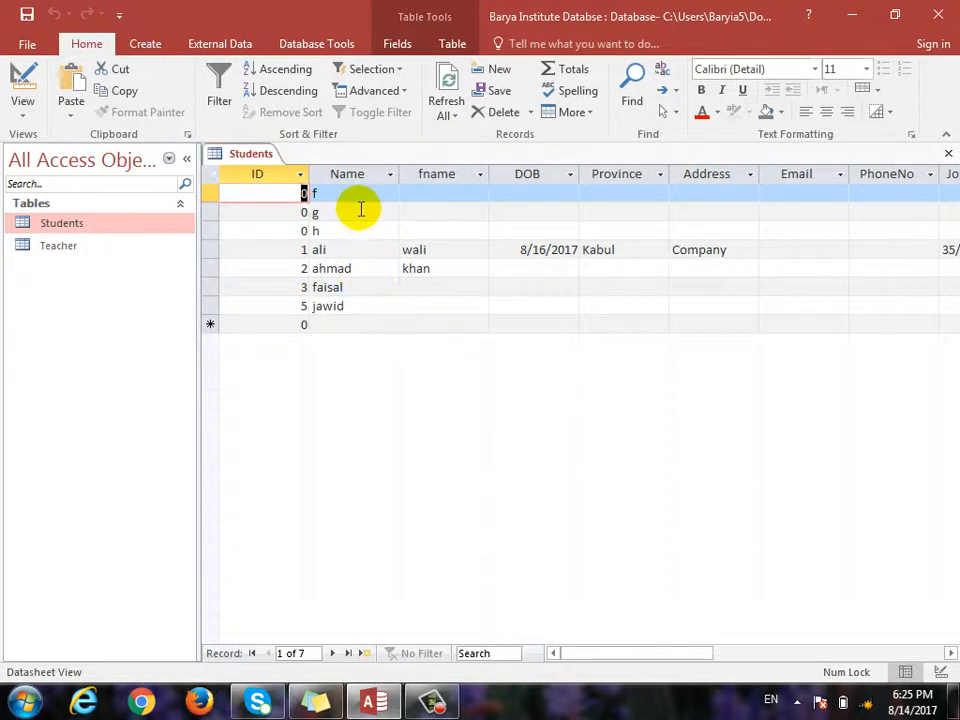
- Replace the Name value f in the first record with the student's first name
click(349, 193)
key(BackSpace)
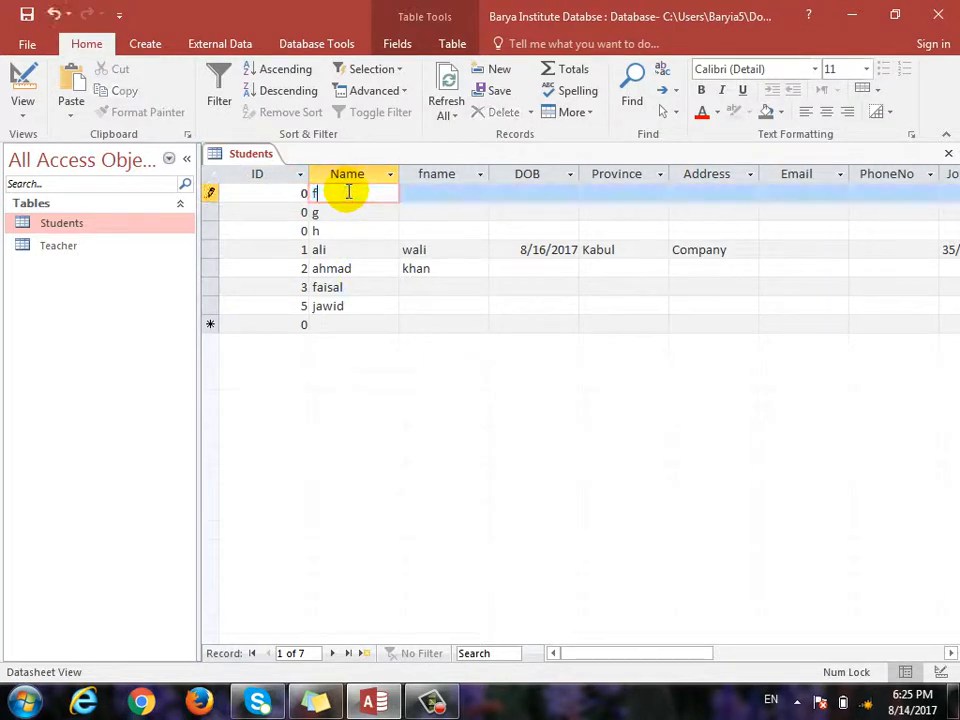
text(karim)
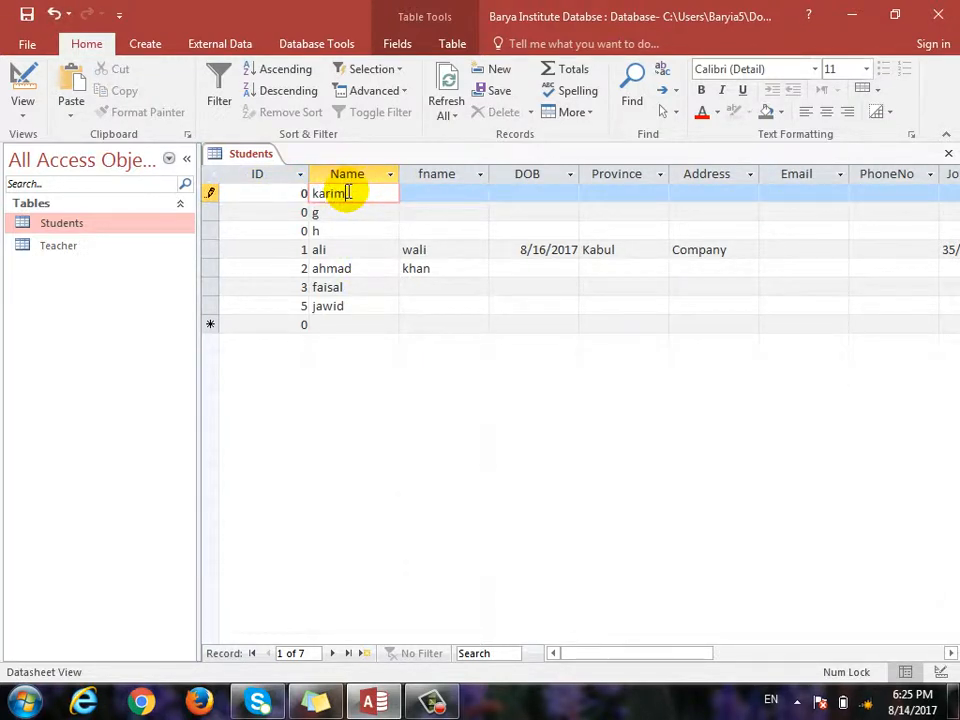
- Insert a new Bitmap Image object into the Picture field of the first record
key(Tab)
key(Tab)
key(Tab)
key(Tab)
key(Tab)
key(Tab)
key(Tab)
key(Tab)
key(Tab)
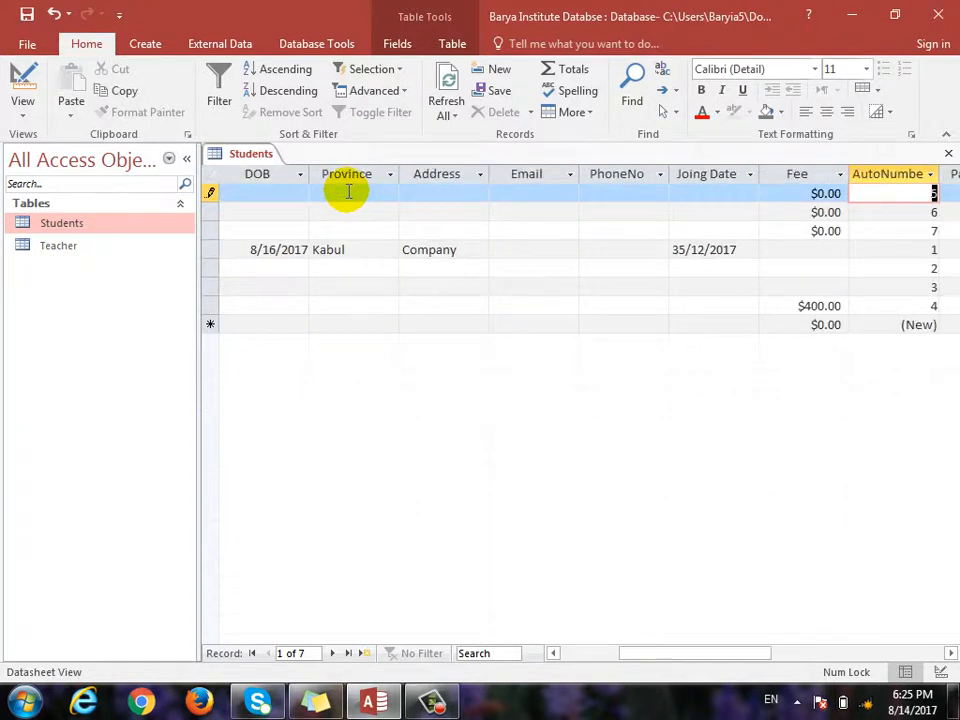
key(Tab)
key(Tab)
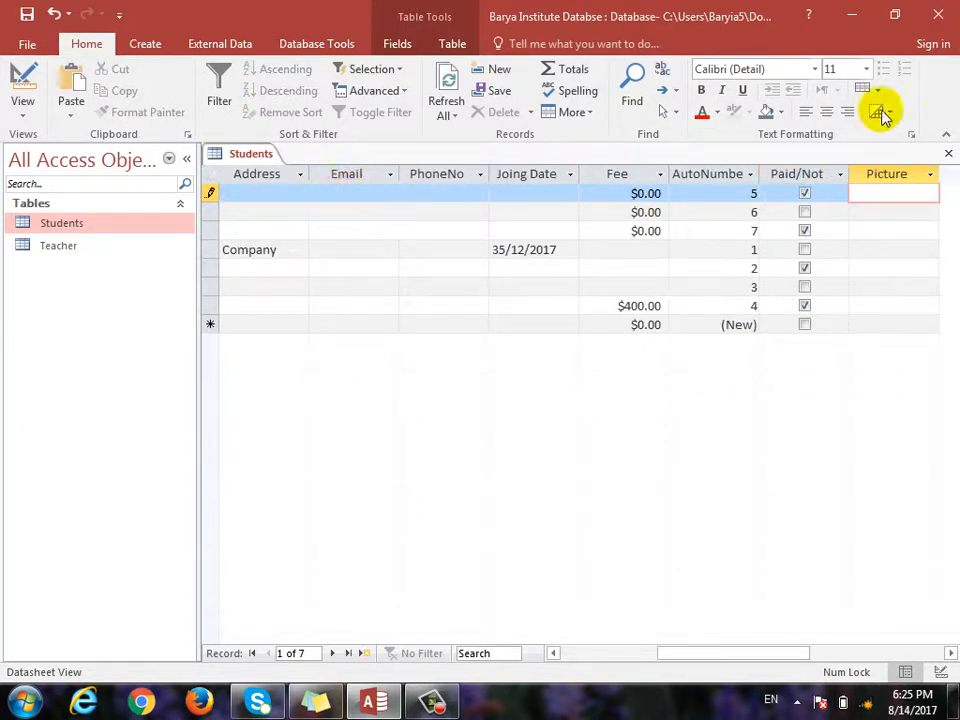
right_click(895, 204)
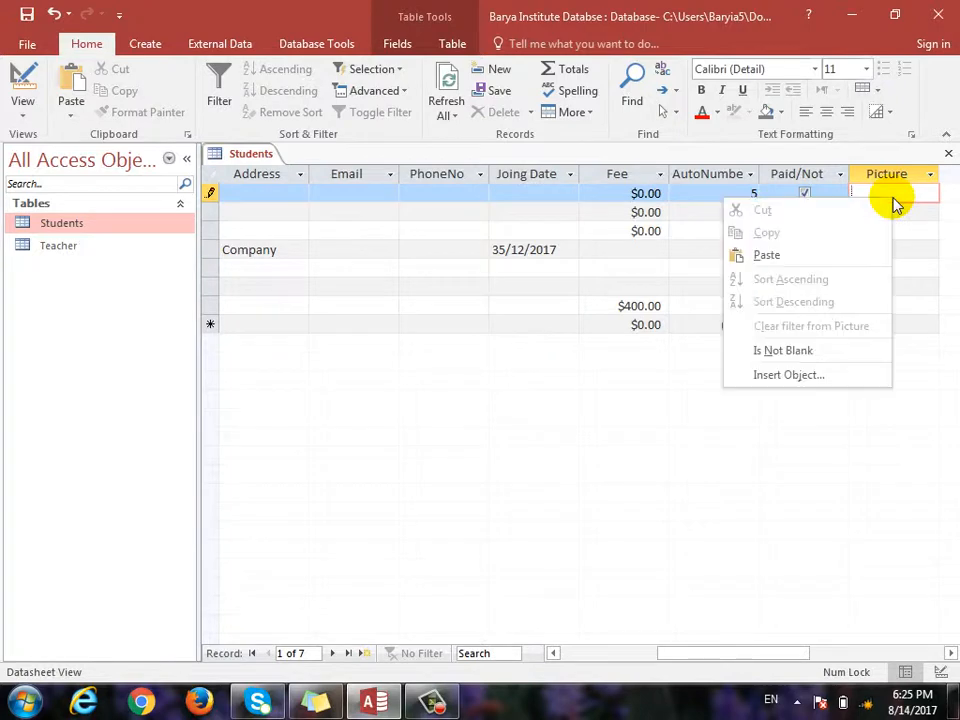
click(860, 378)
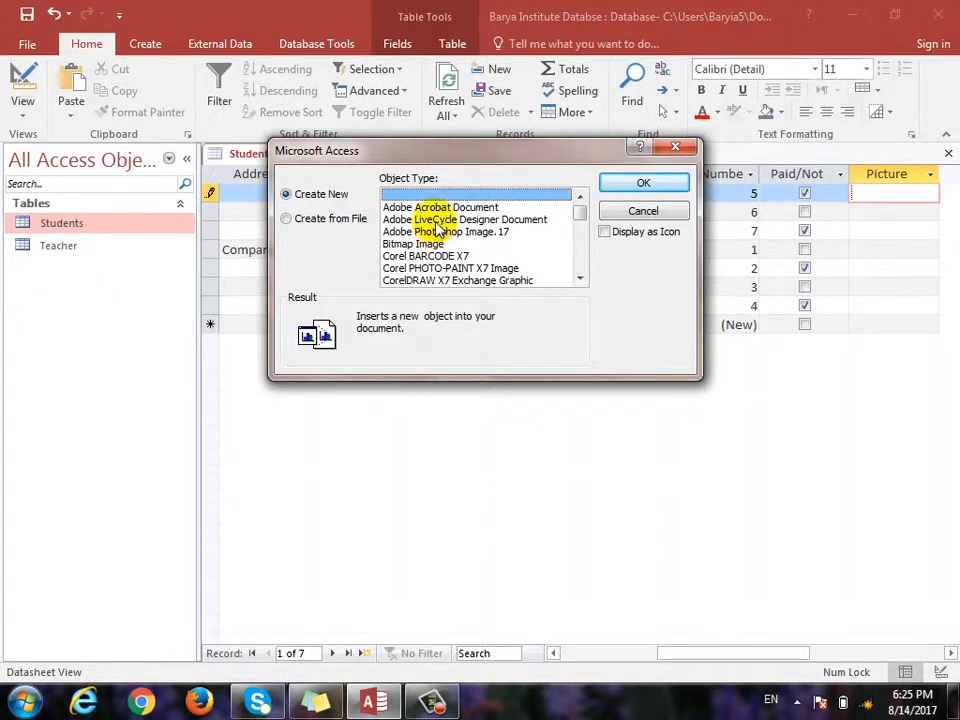
scroll(432, 270, down, 2)
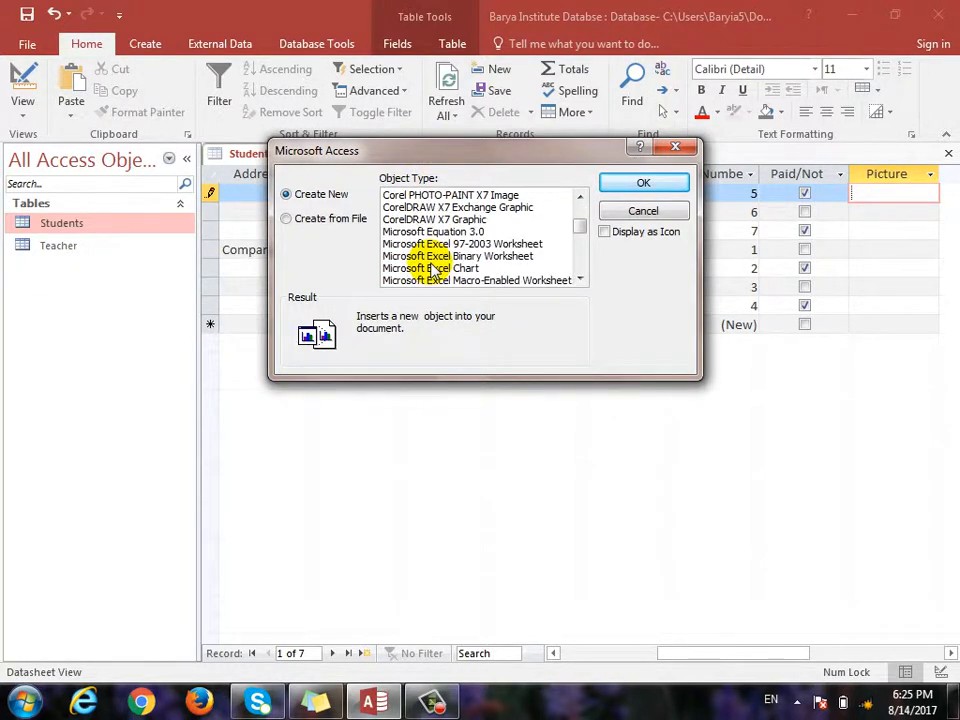
scroll(432, 270, up, 2)
click(428, 243)
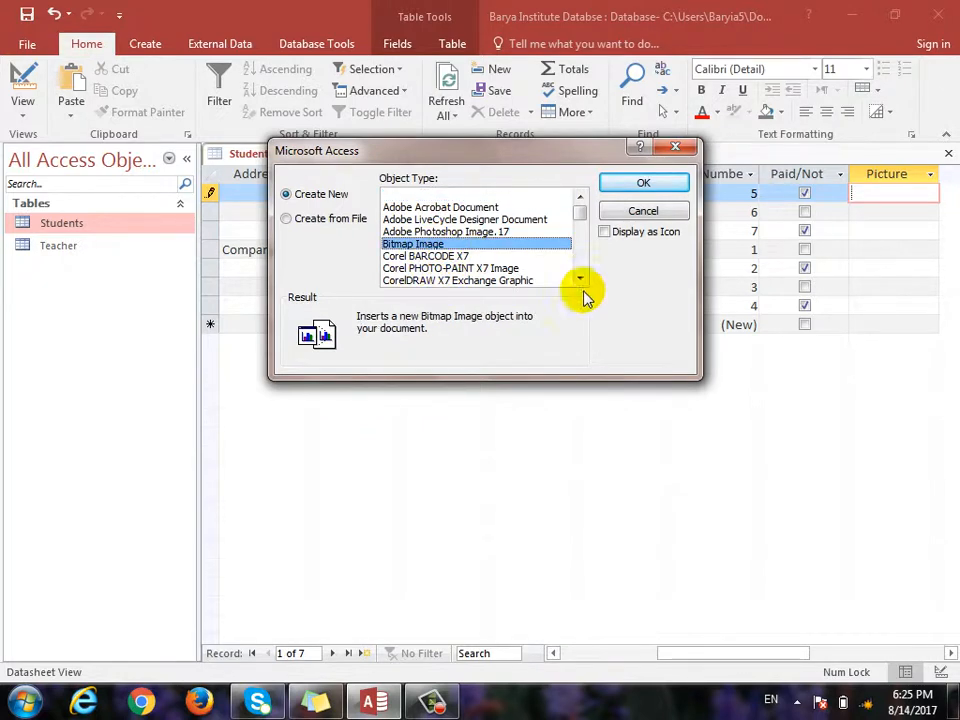
click(636, 184)
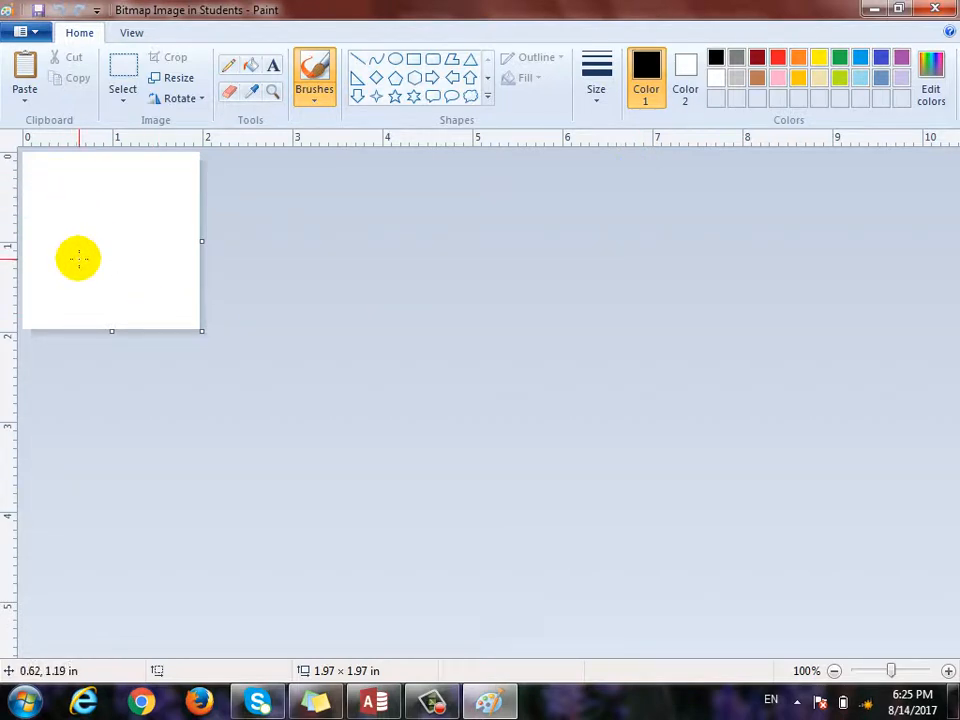
- Paste the WHH-logo picture from the WHH folder into the bitmap, close Paint and commit the record in Access
click(30, 97)
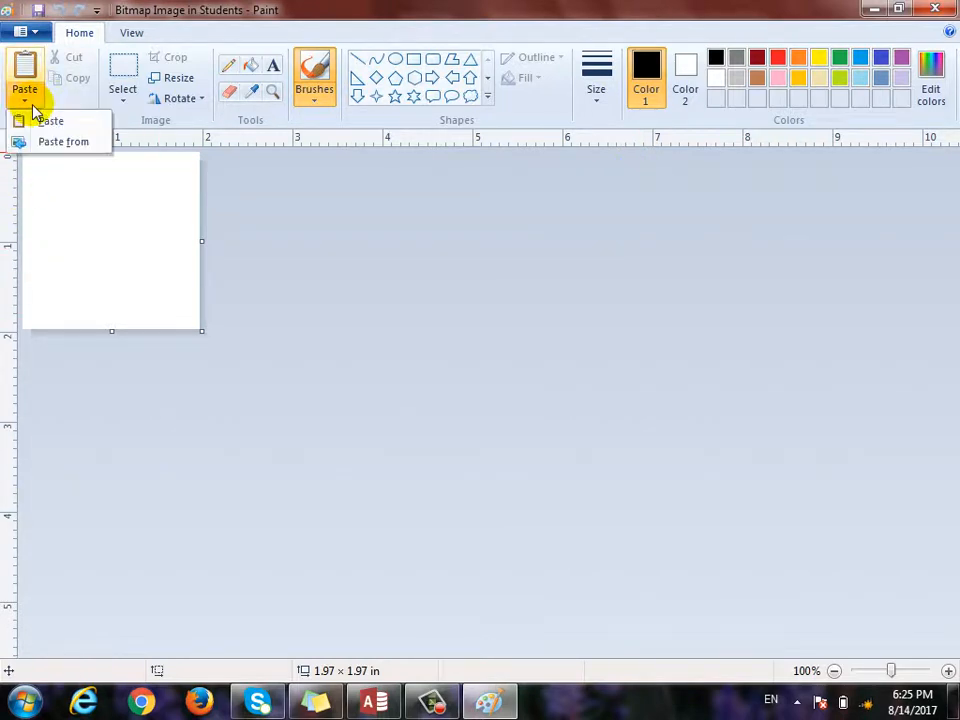
click(70, 152)
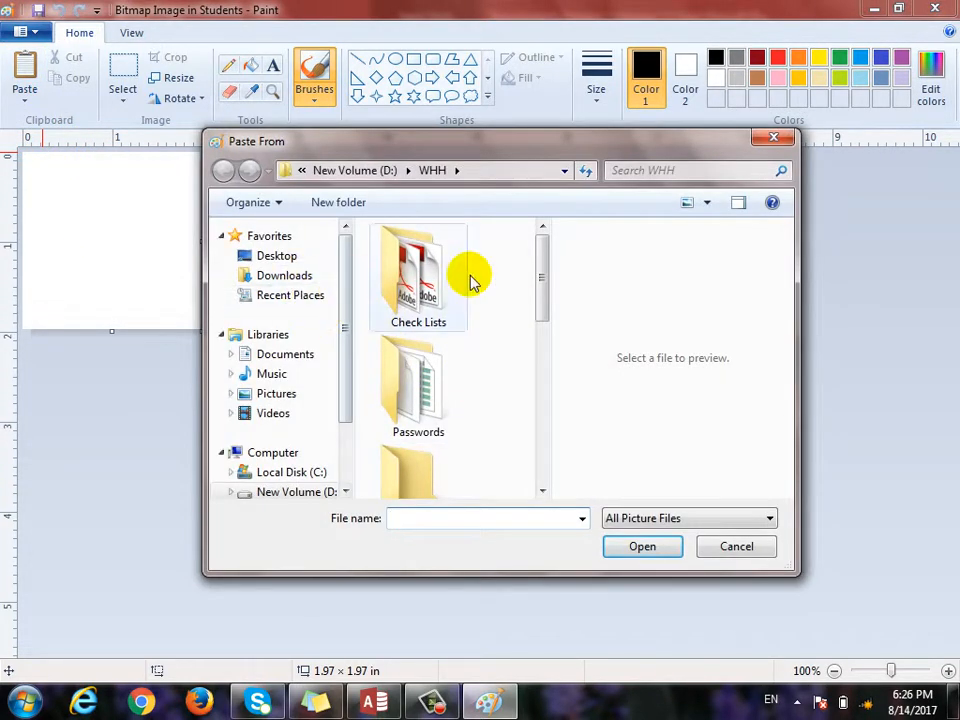
drag(546, 285, 533, 439)
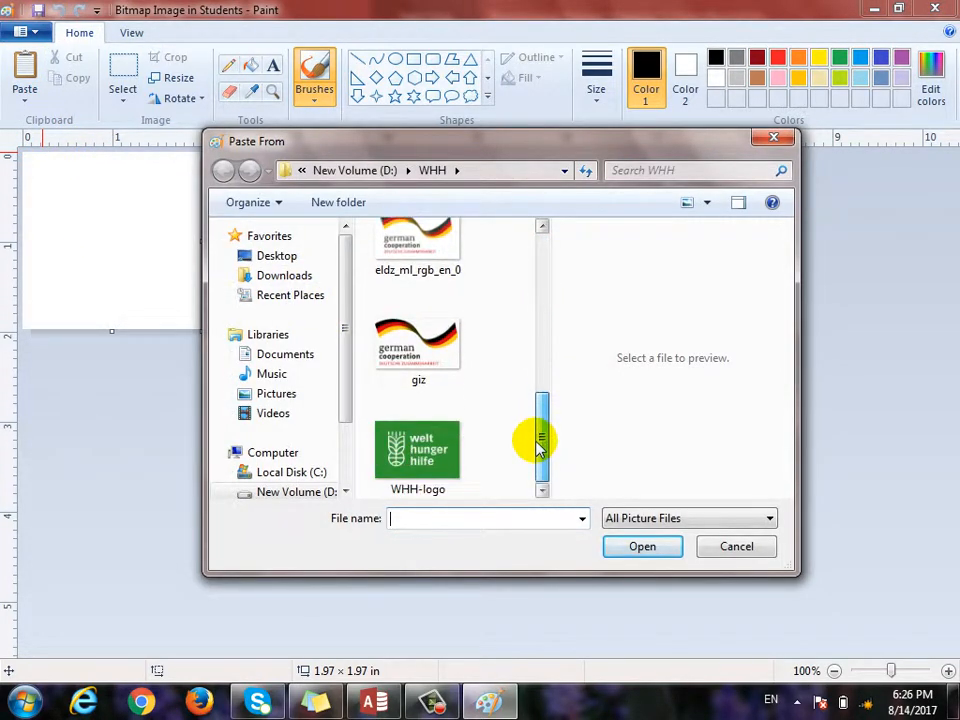
double_click(446, 444)
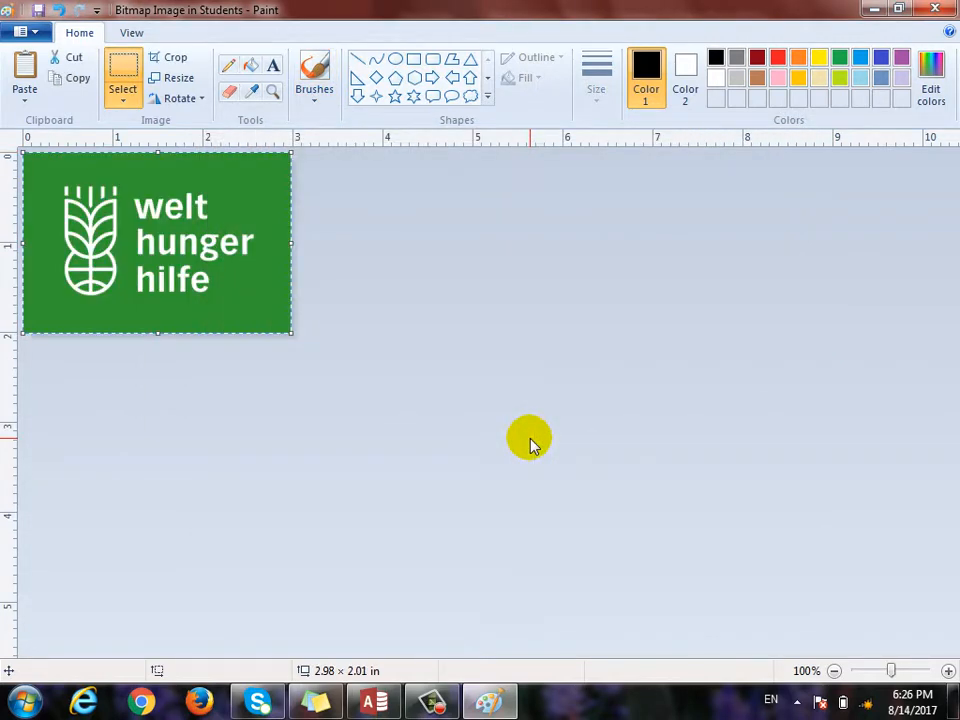
click(930, 9)
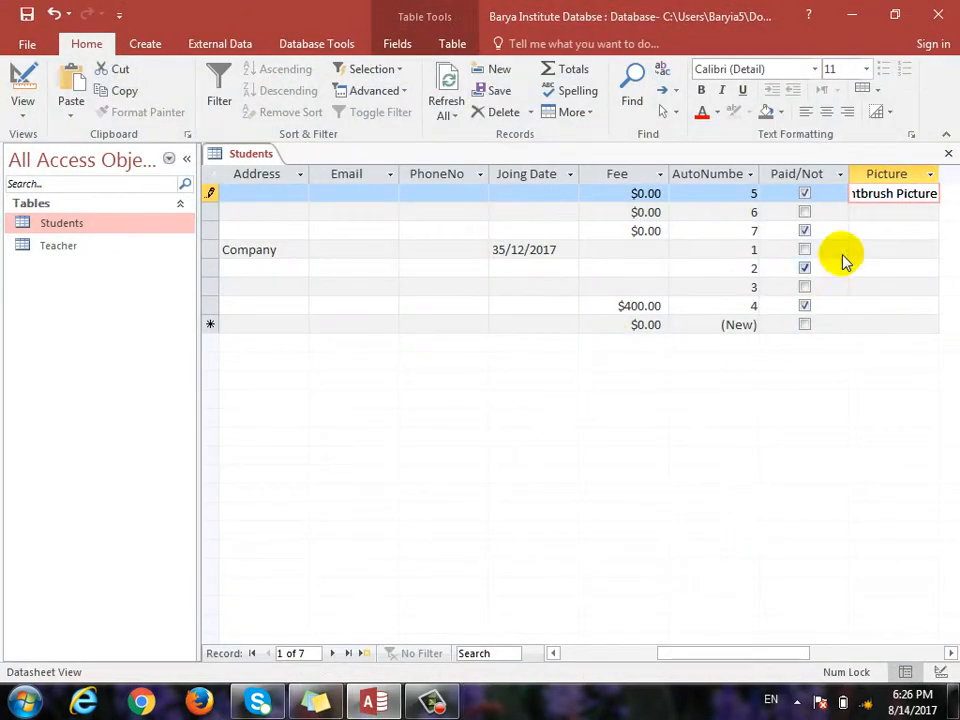
click(864, 213)
- Open the first record's Picture object to check the embedded image, and close it again
click(881, 195)
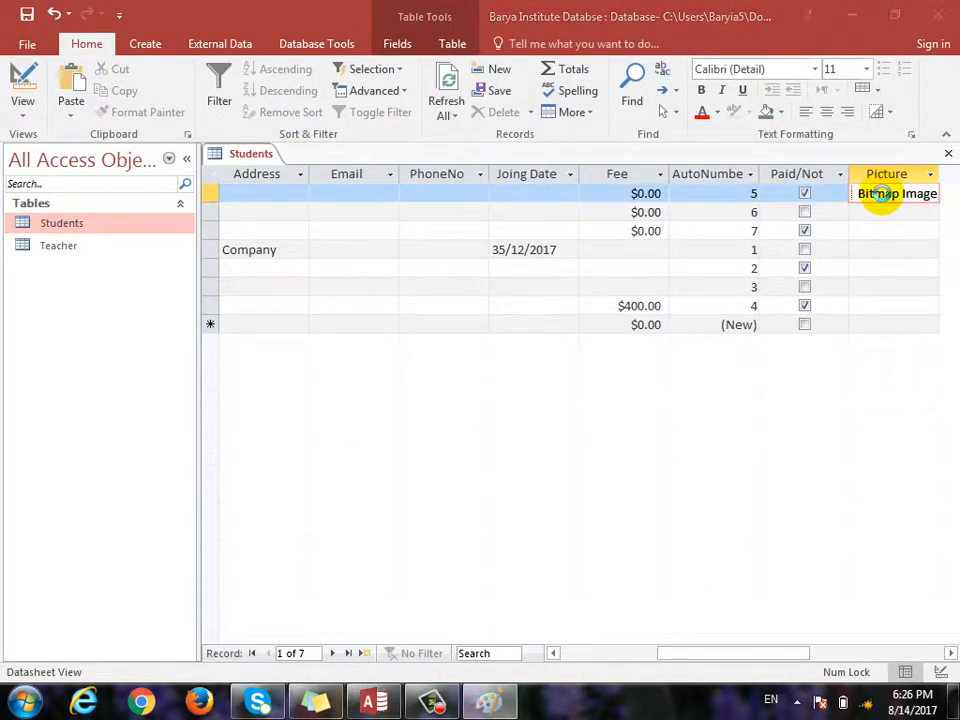
double_click(881, 195)
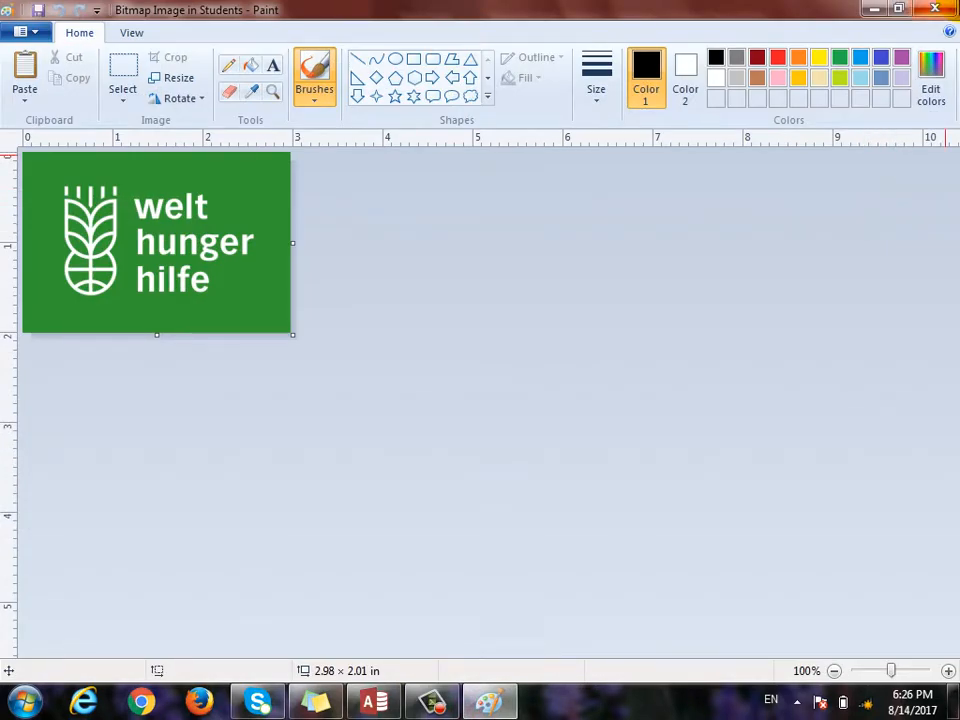
click(937, 9)
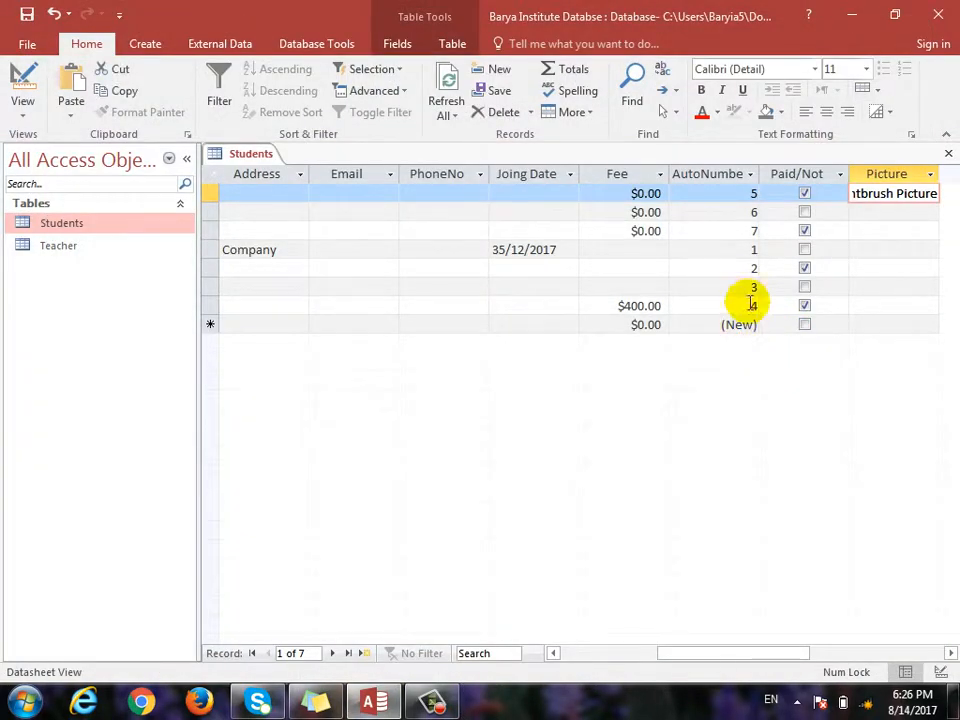
click(860, 214)
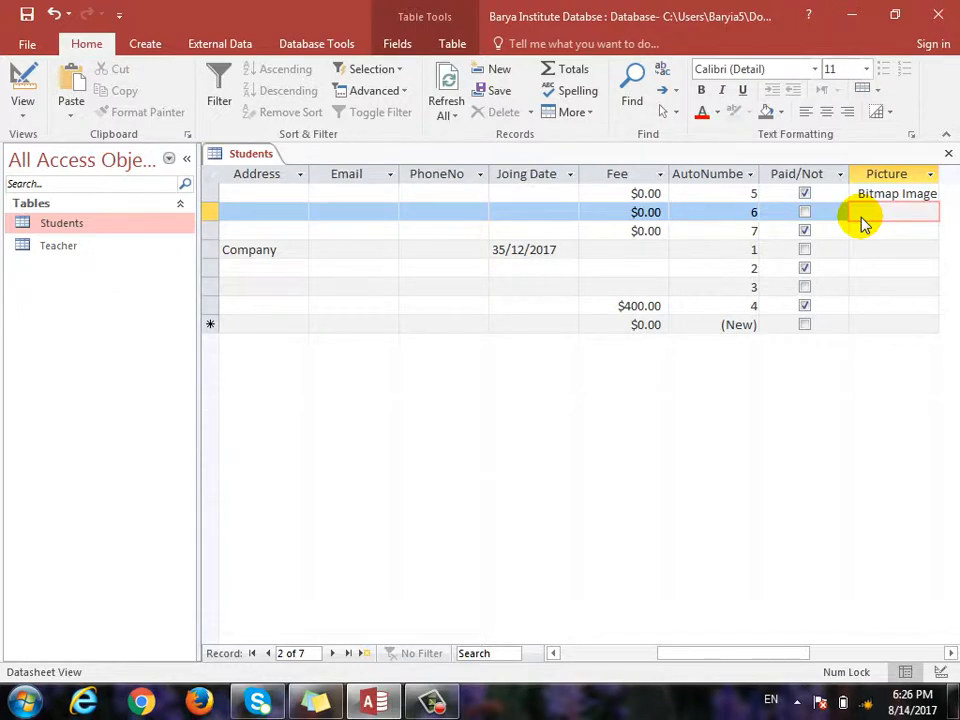
- Add an Information field with the Hyperlink data type below Picture and save the table on return to Datasheet View
key(ctrl+period)
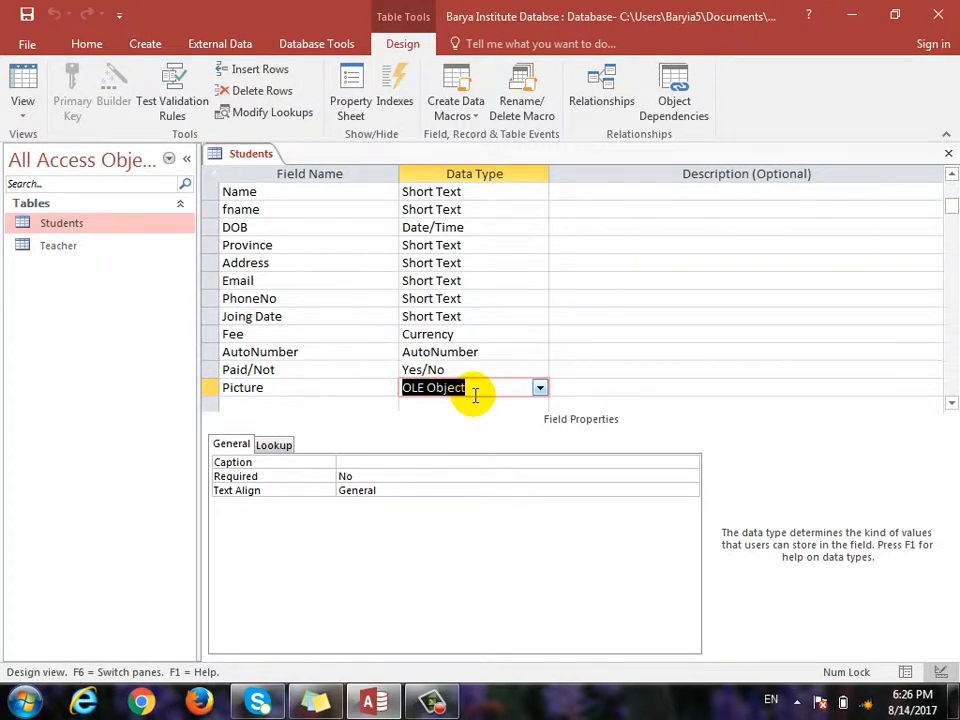
click(540, 388)
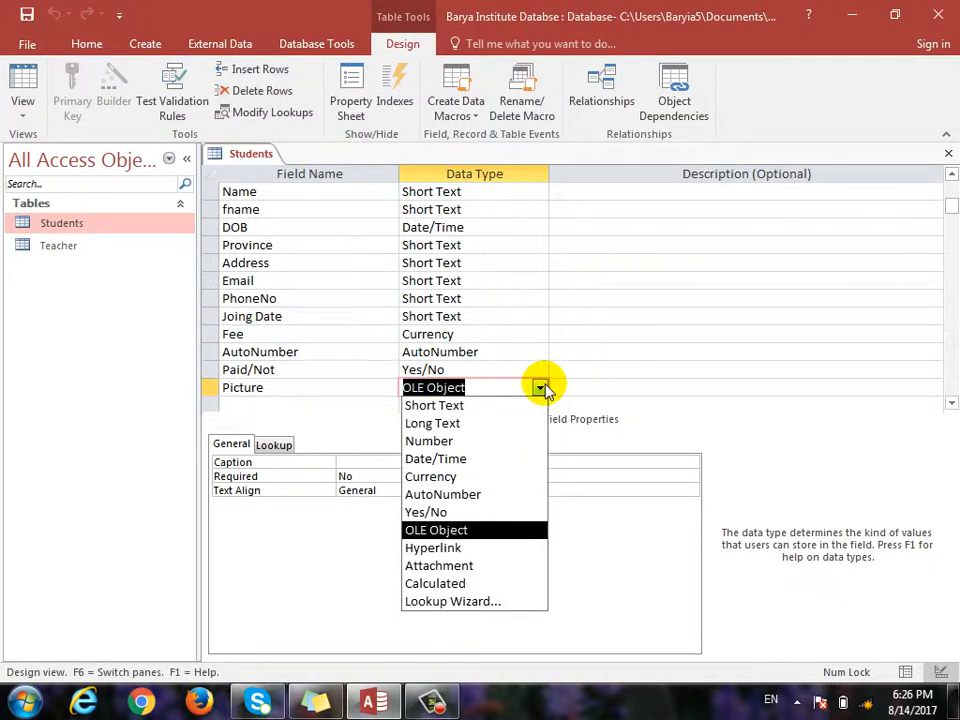
click(311, 406)
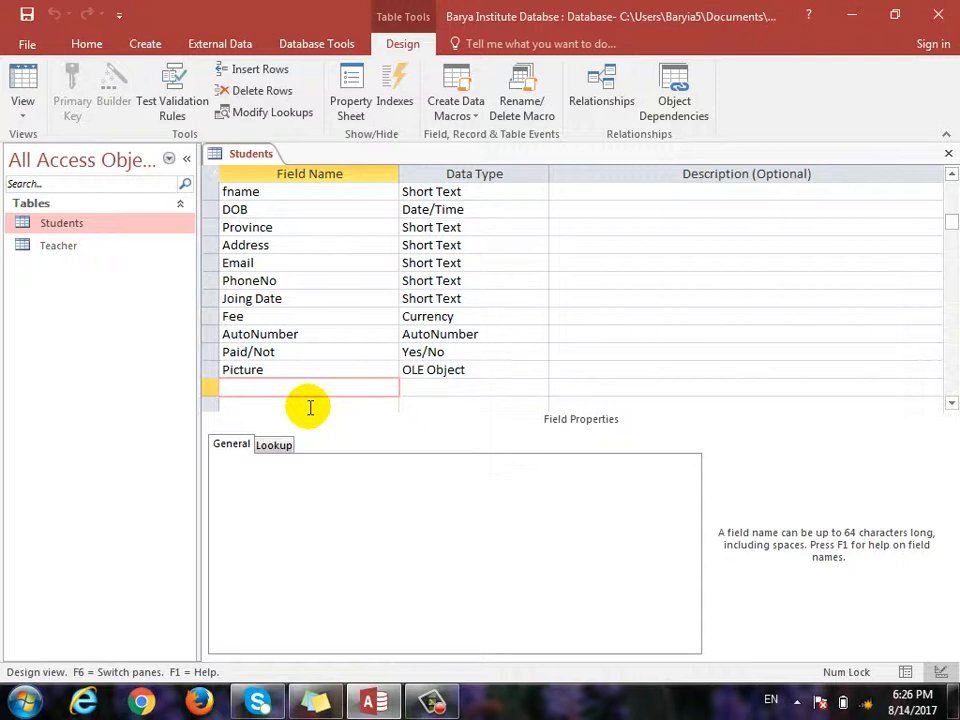
key(BackSpace)
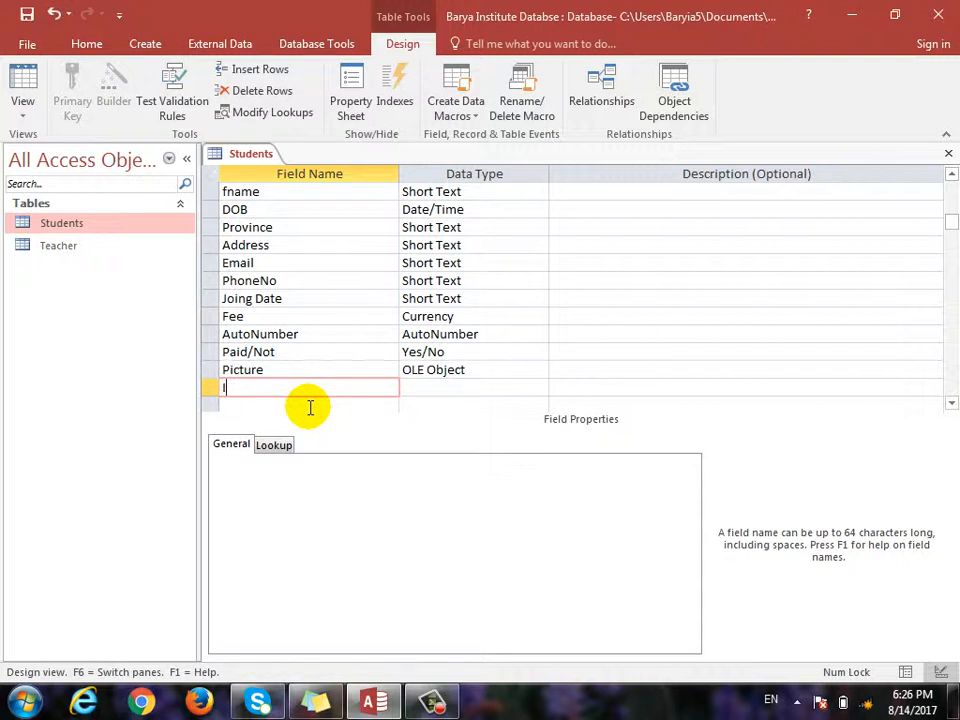
text(Informration)
key(Tab)
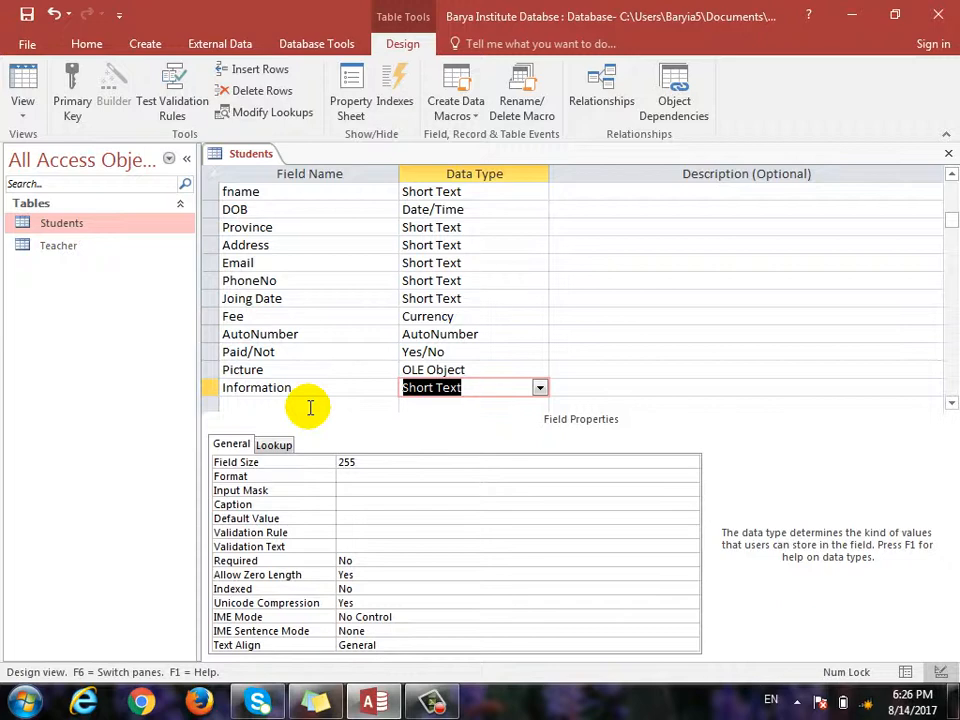
click(539, 387)
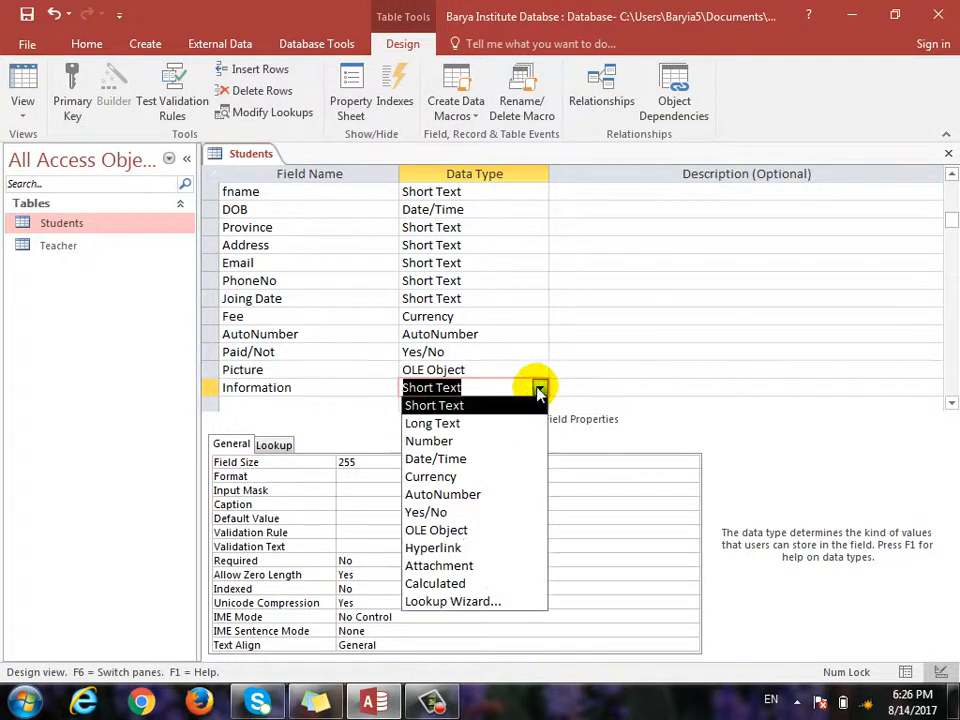
click(468, 550)
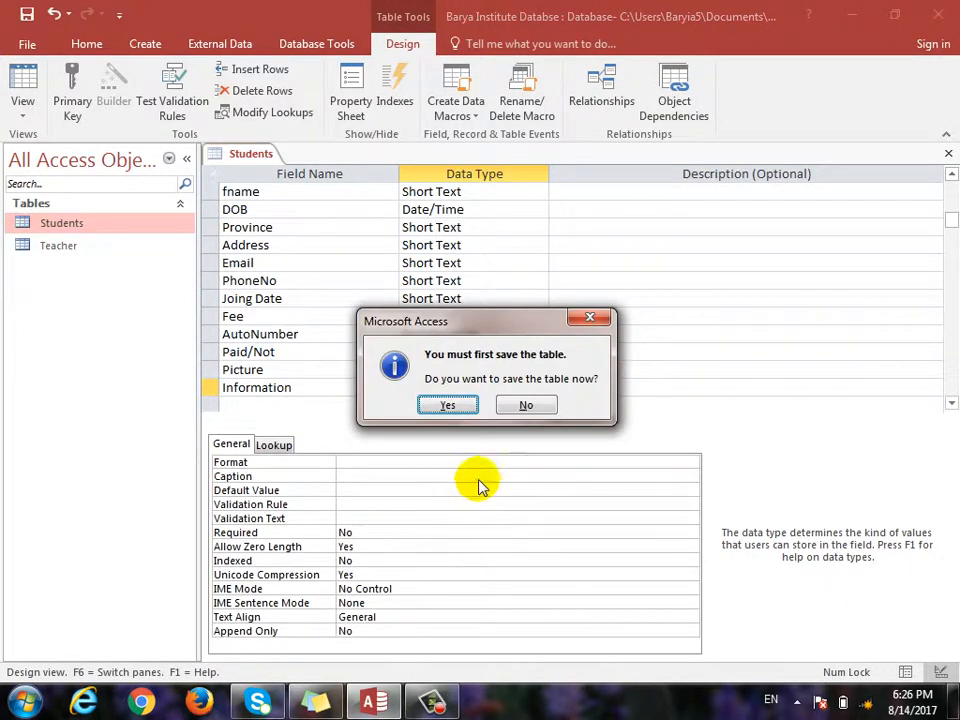
click(437, 405)
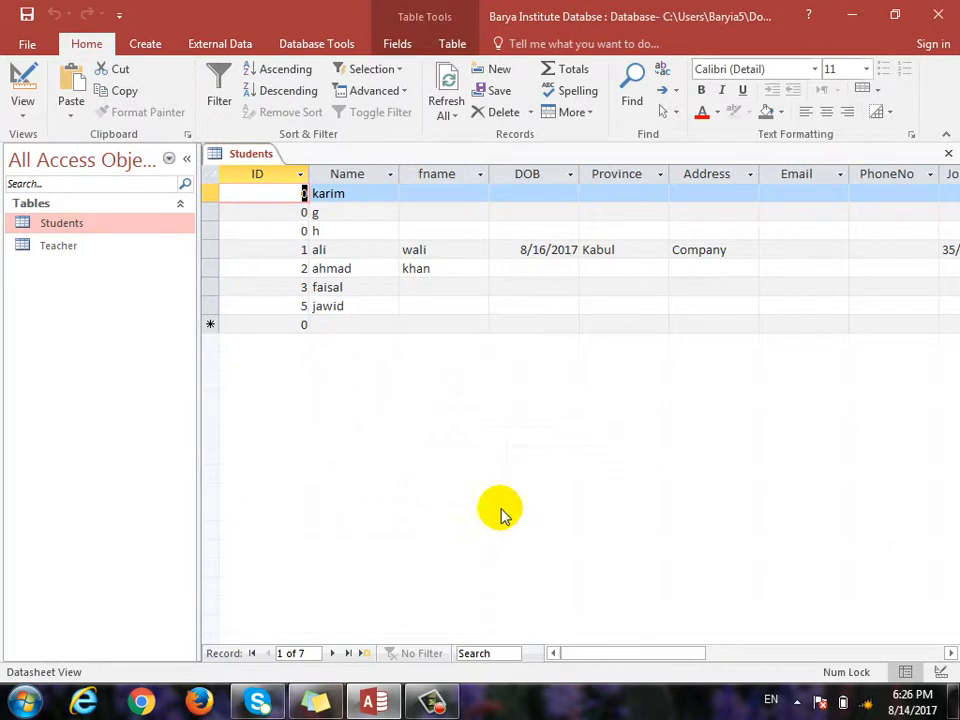
- Insert a hyperlink to Reltionship.xlsx from My Documents in the first record's Information field, keeping the file name as display text
click(377, 194)
drag(686, 655, 831, 654)
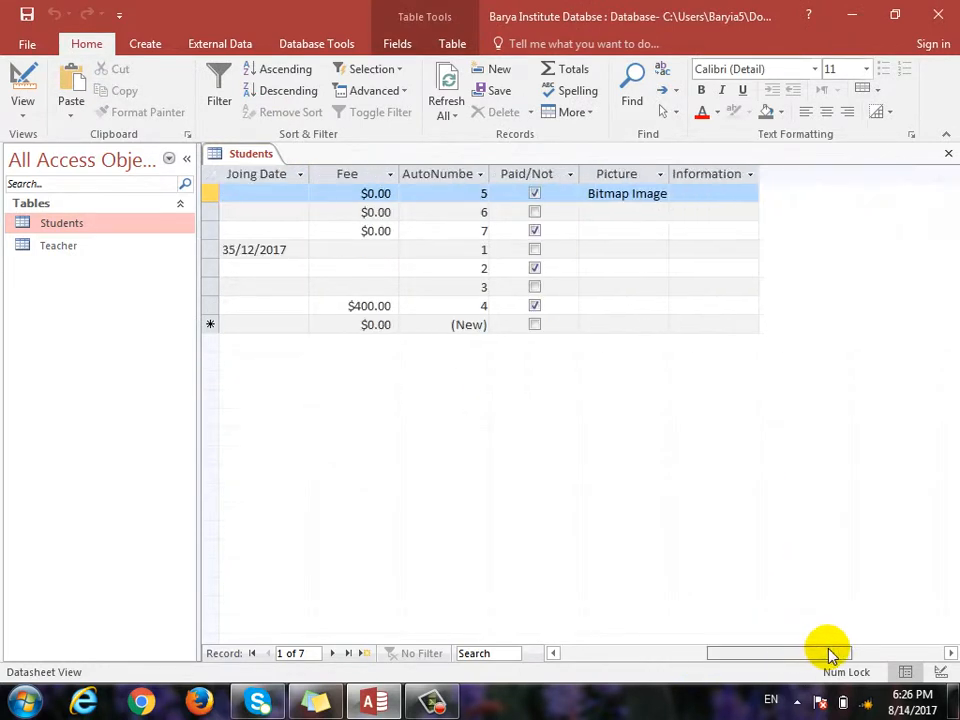
click(736, 193)
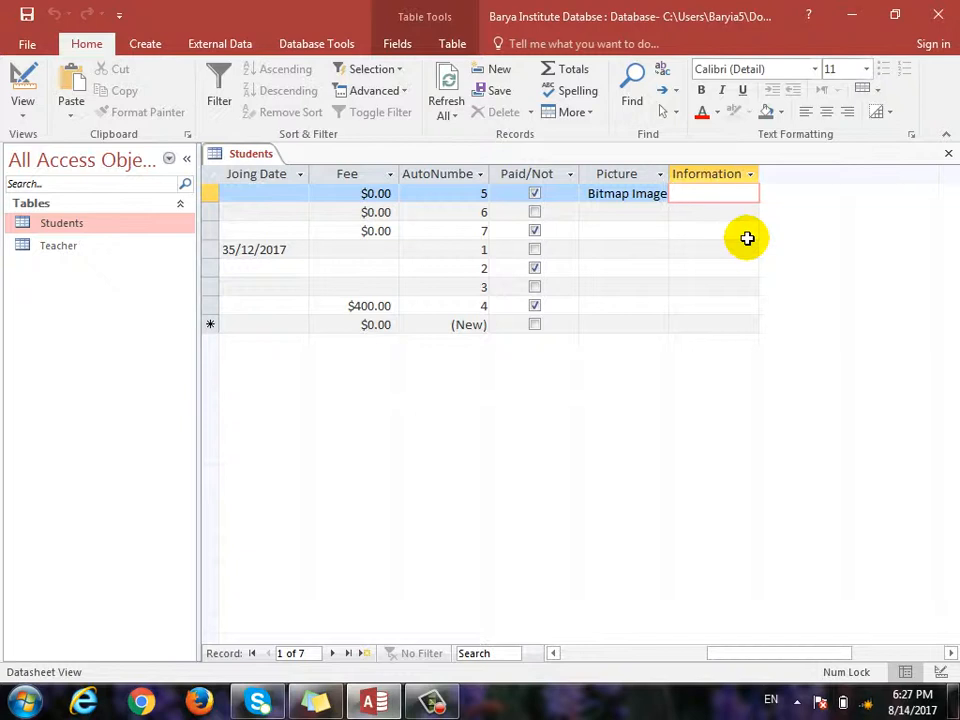
right_click(714, 188)
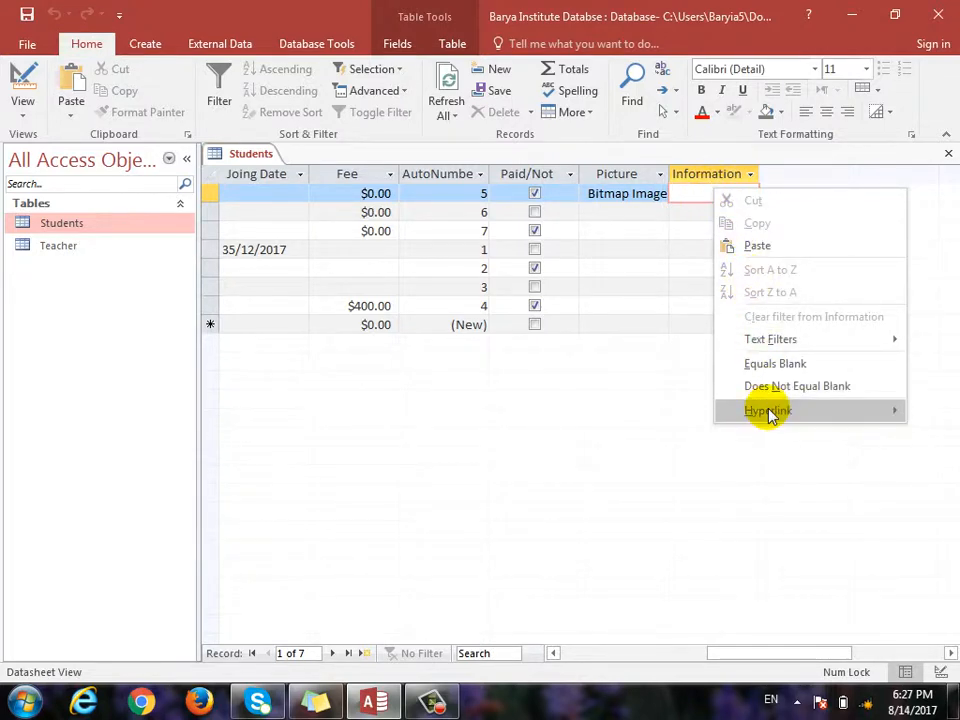
mouse_move(767, 413)
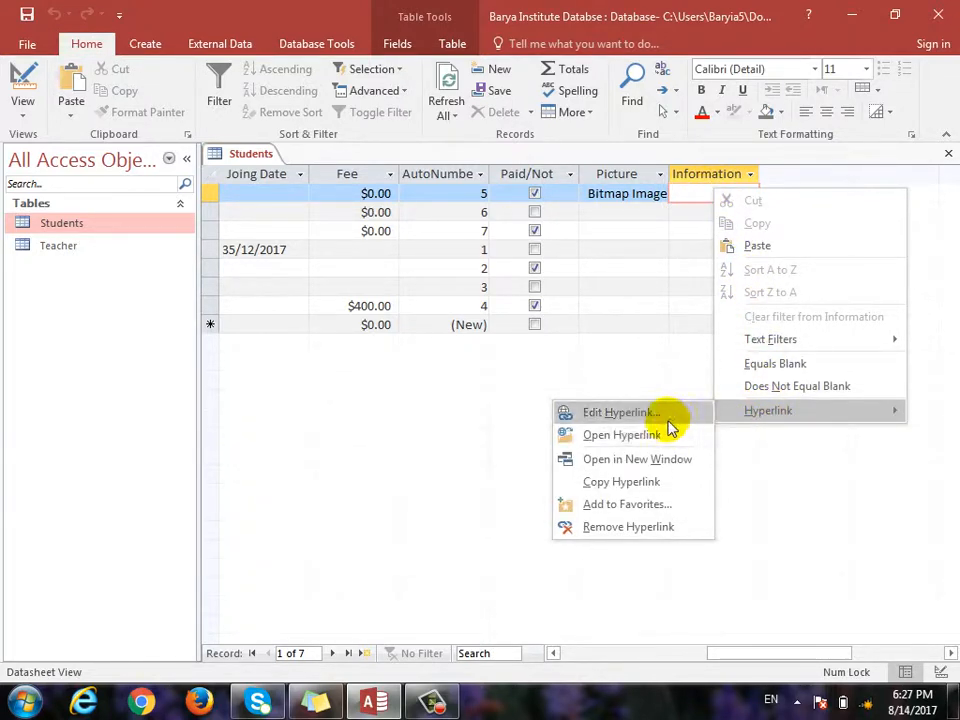
click(666, 414)
scroll(409, 365, down, 5)
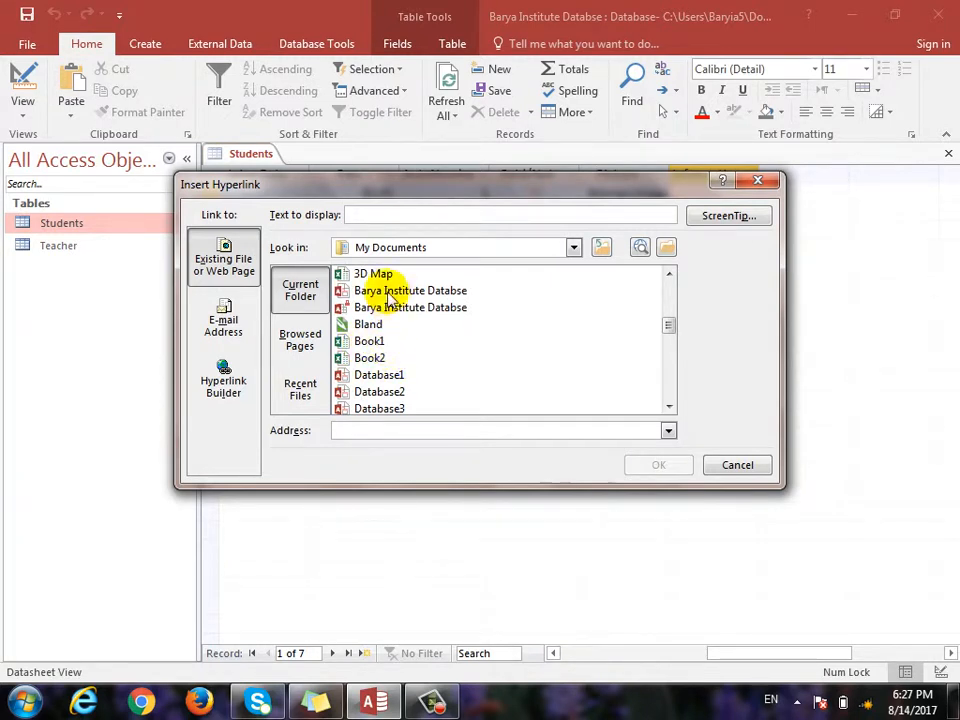
scroll(390, 338, down, 5)
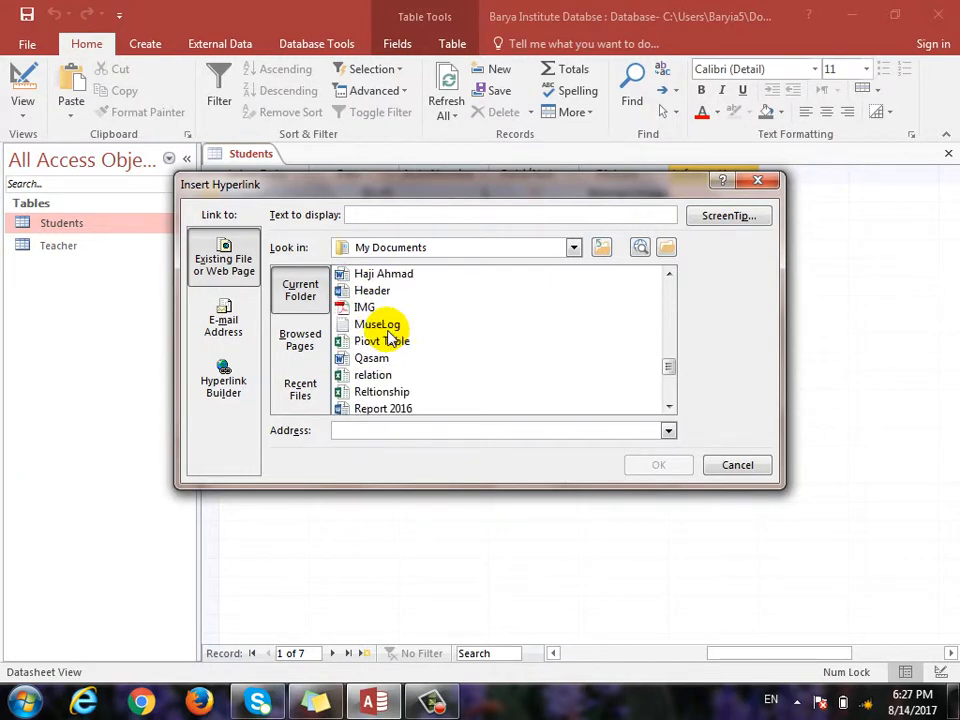
click(405, 392)
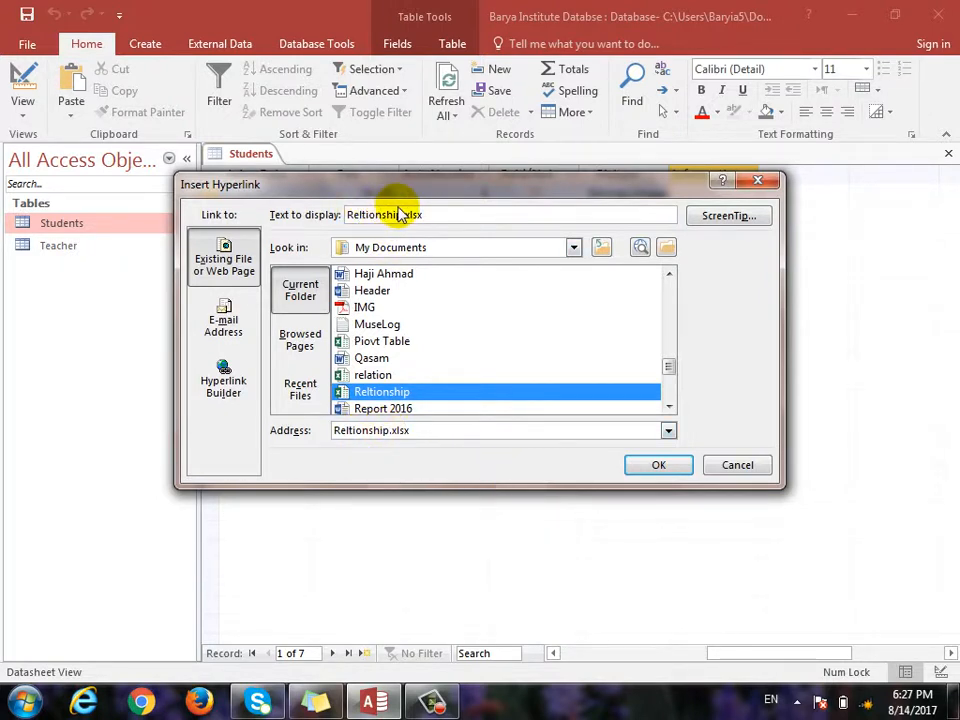
click(436, 213)
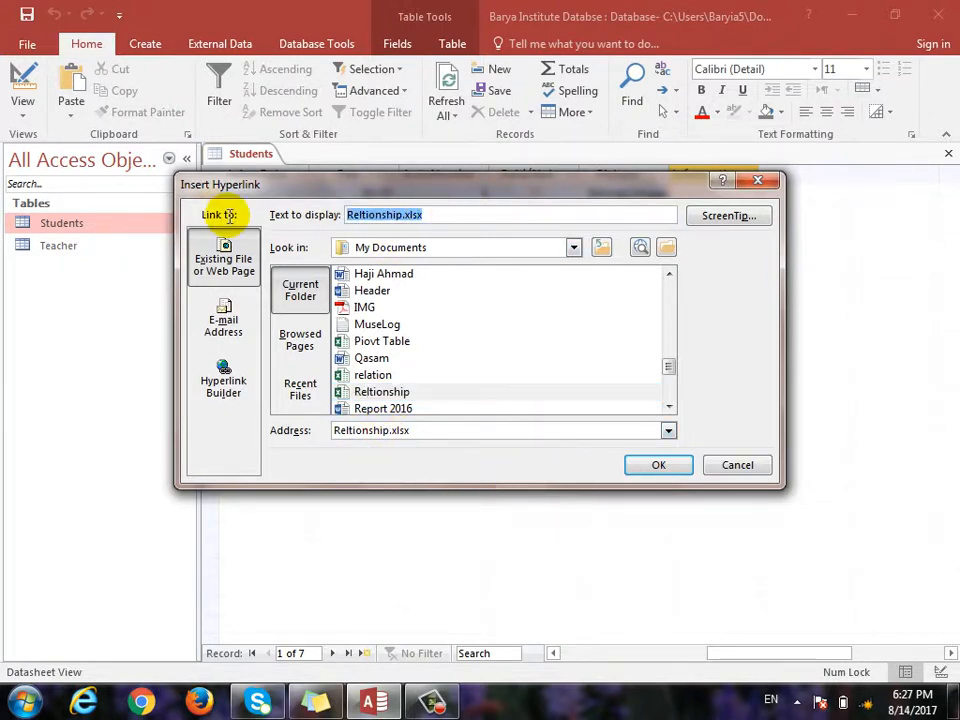
click(680, 466)
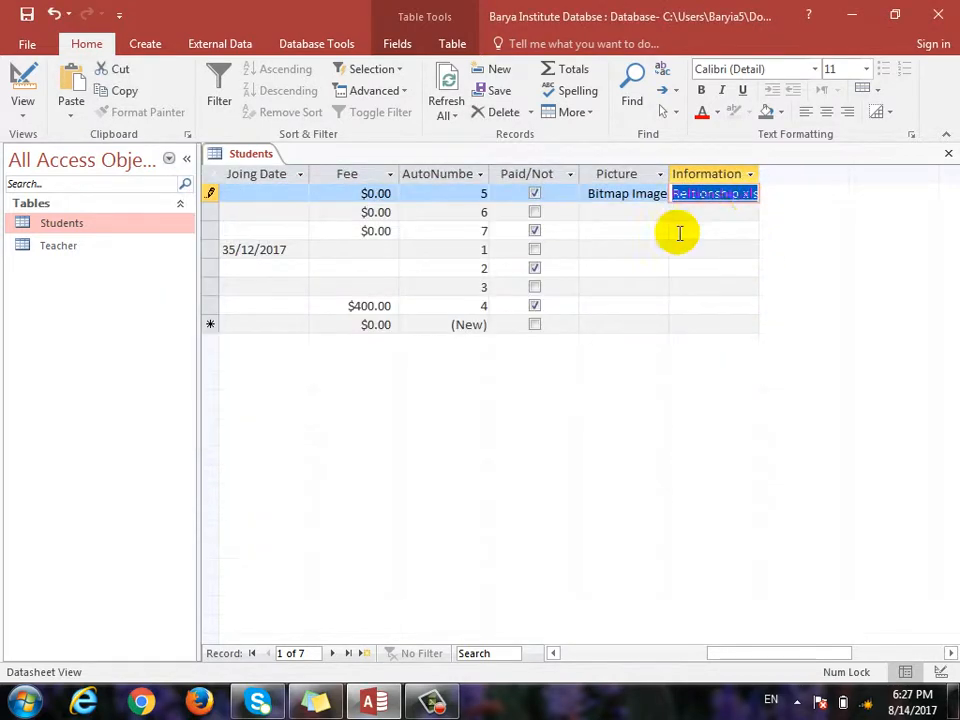
click(678, 231)
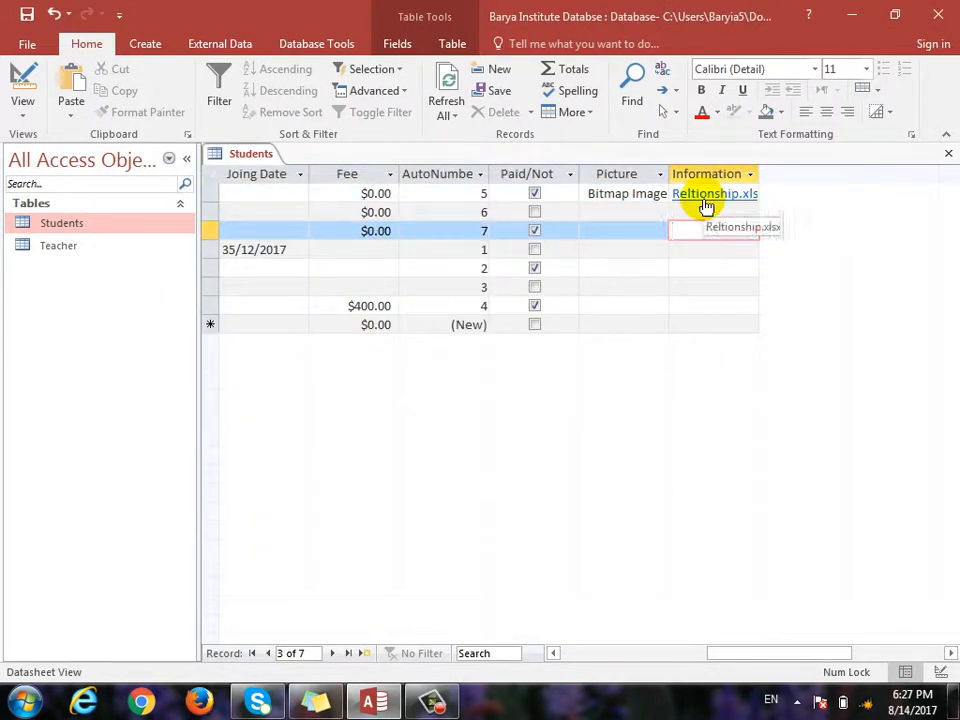
- Follow the Reltionship.xlsx hyperlink in the first record's Information field, accept the security notice, and close the opened workbook
click(704, 194)
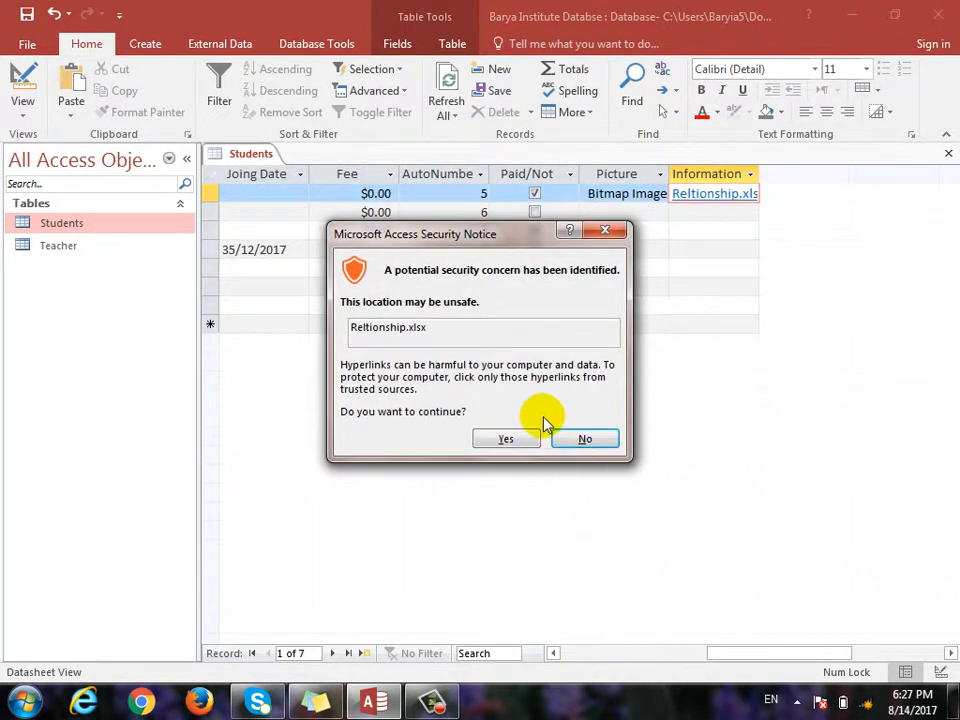
click(507, 440)
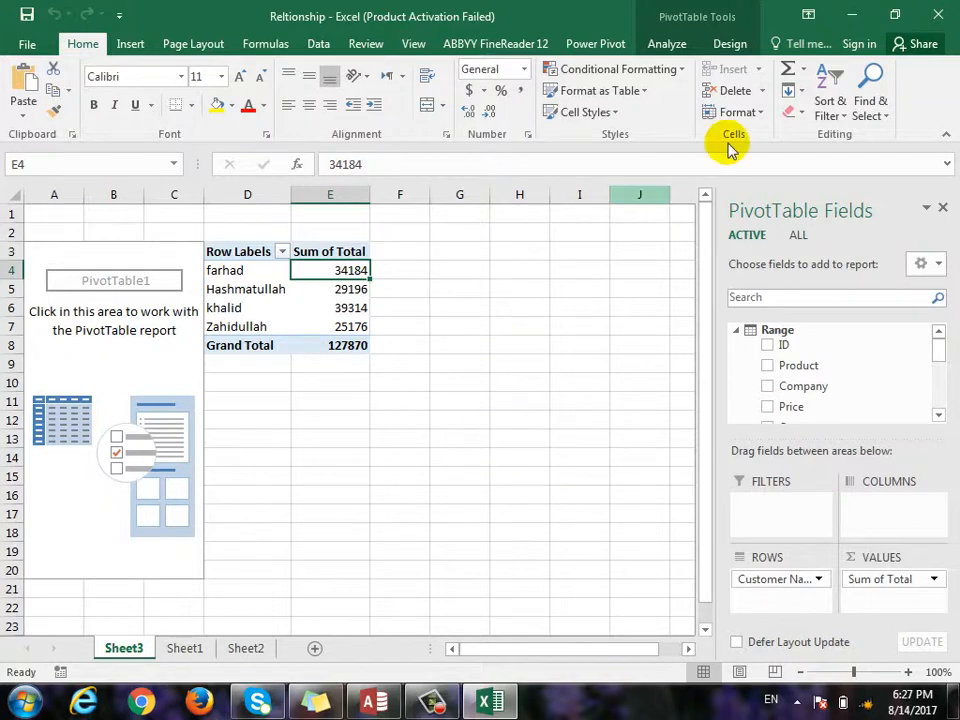
click(938, 14)
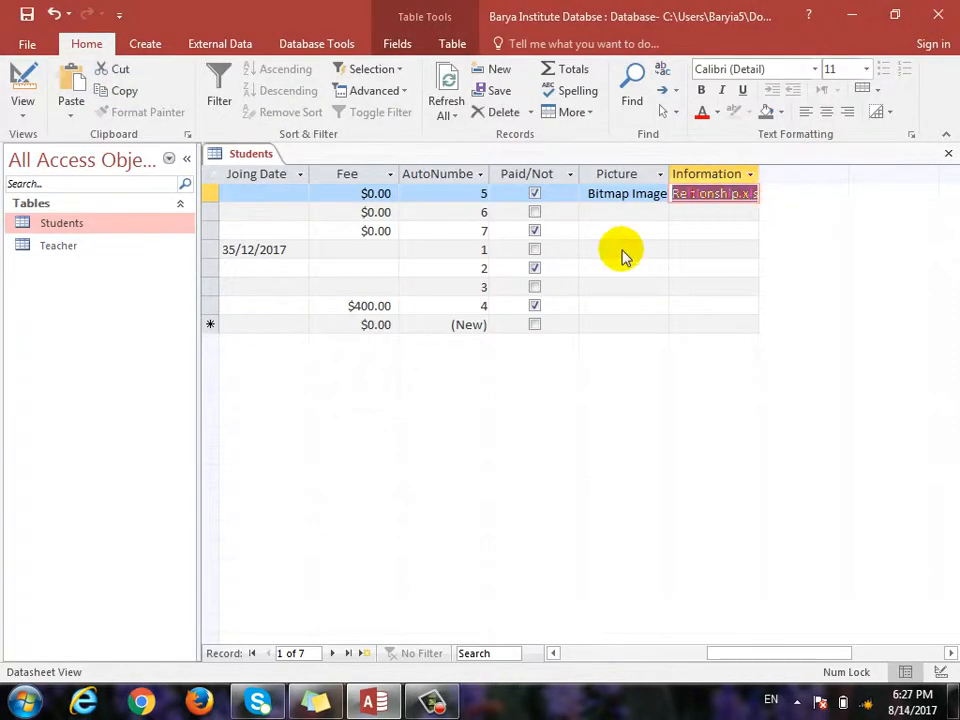
click(705, 227)
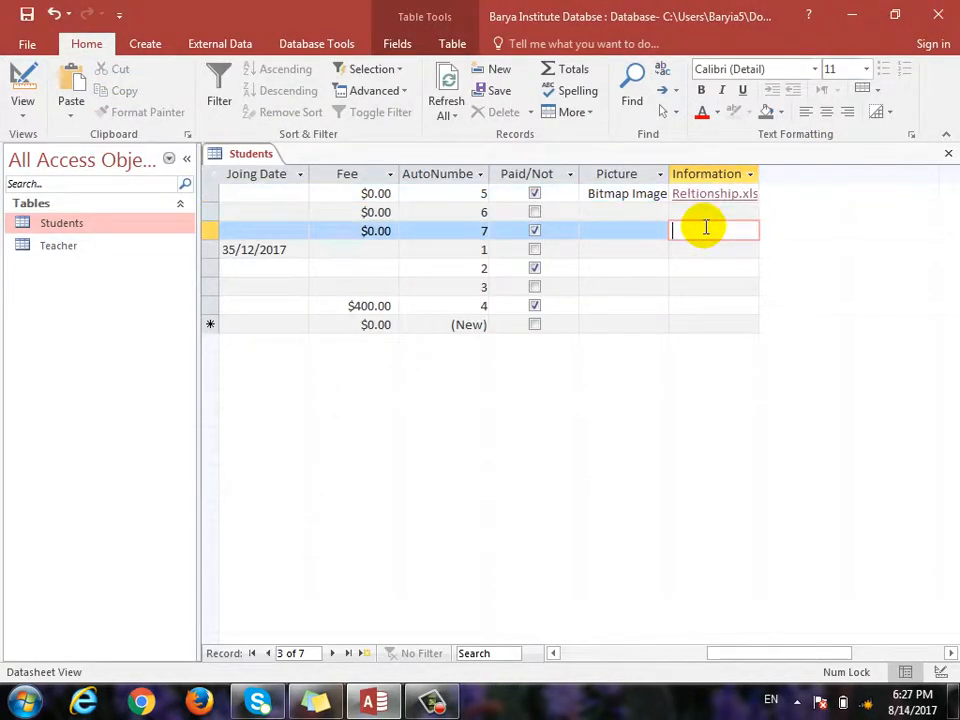
- Check the Information field's data type in Design View and return to the Information column in Datasheet View
key(ctrl+period)
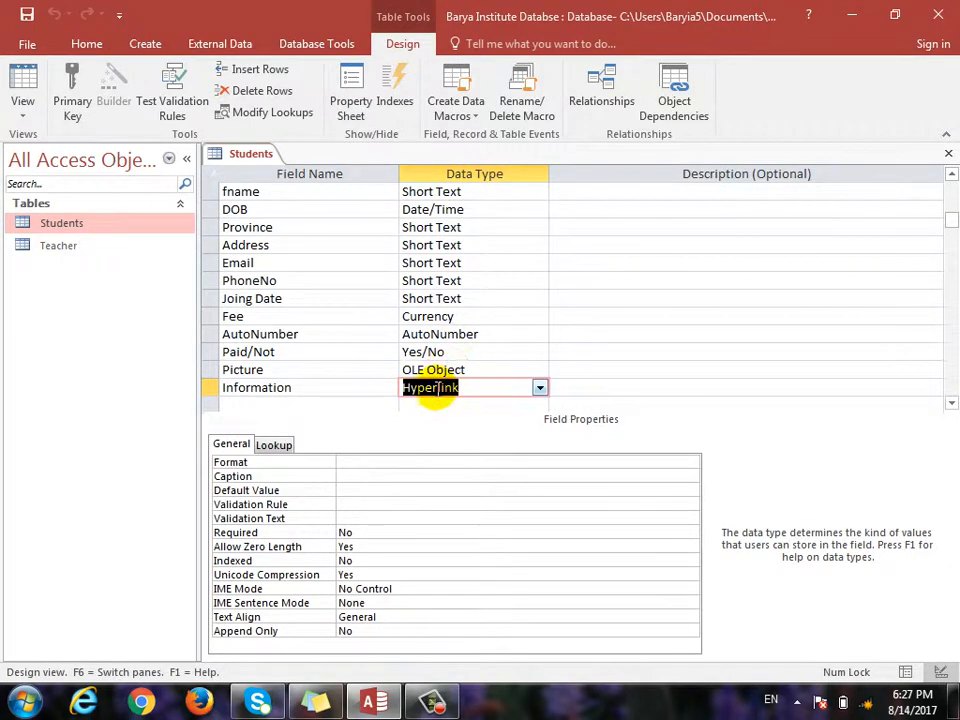
key(ctrl+period)
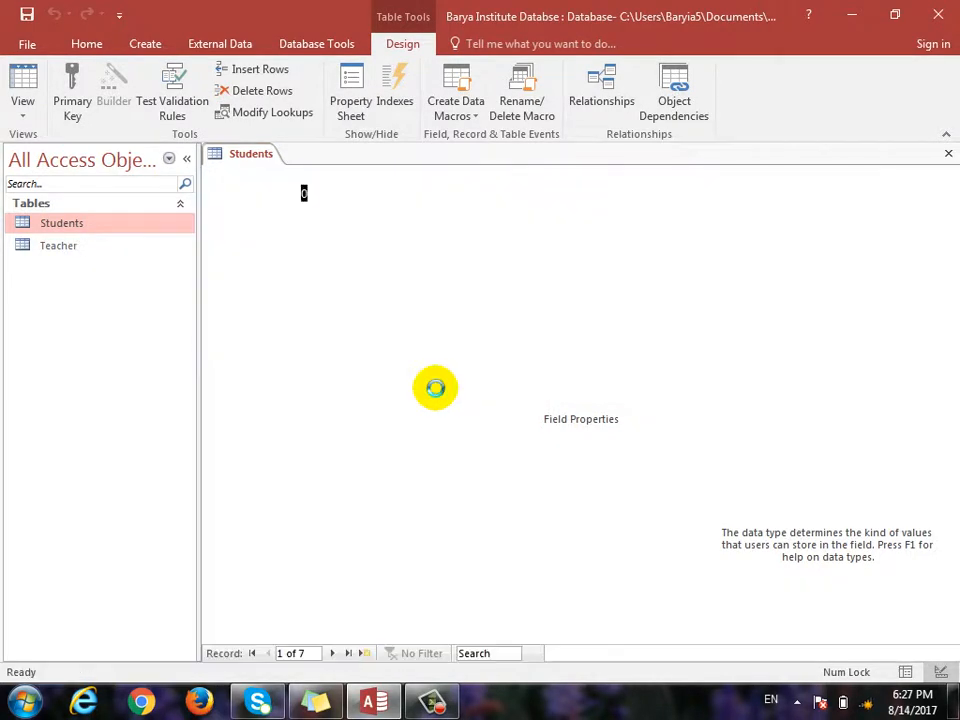
drag(604, 662, 855, 662)
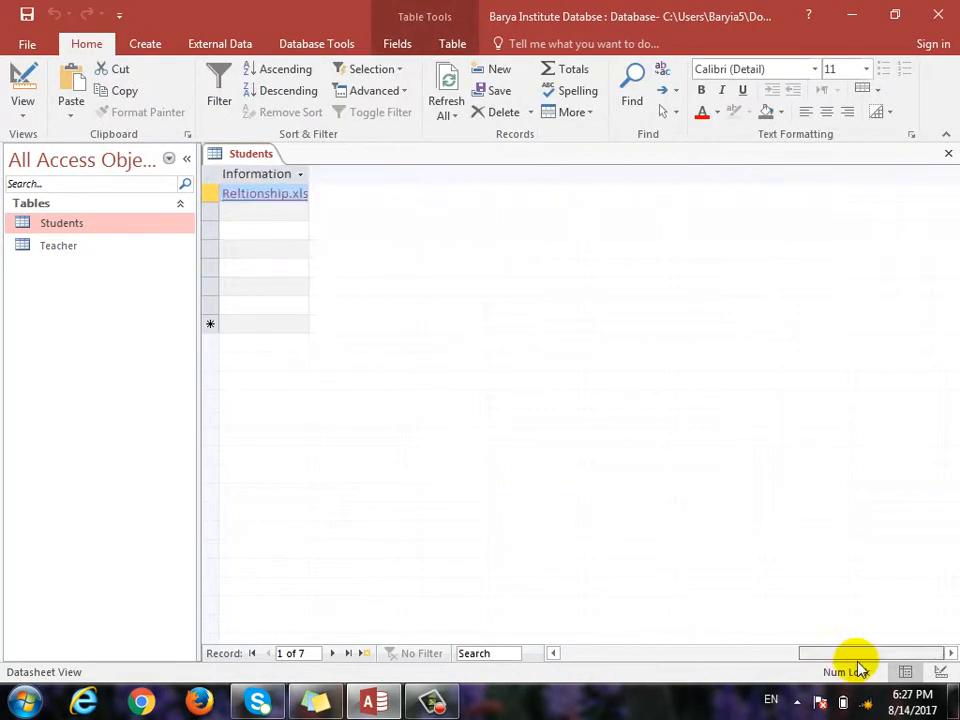
- View the Insert Hyperlink options for the second record's empty Information field and close them without adding a link
click(542, 213)
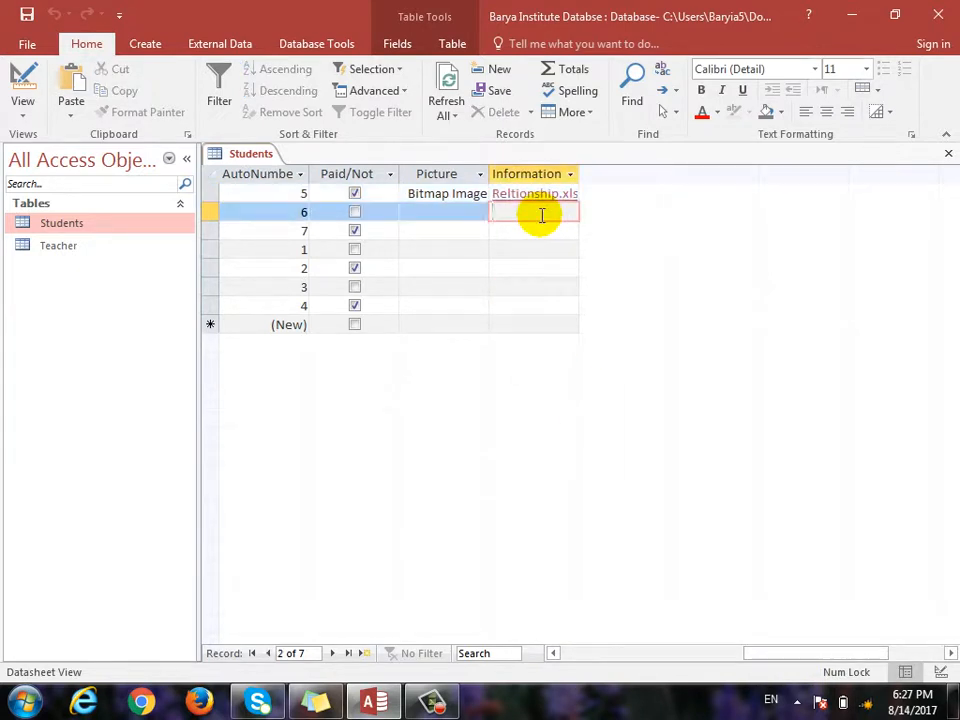
right_click(542, 214)
mouse_move(602, 439)
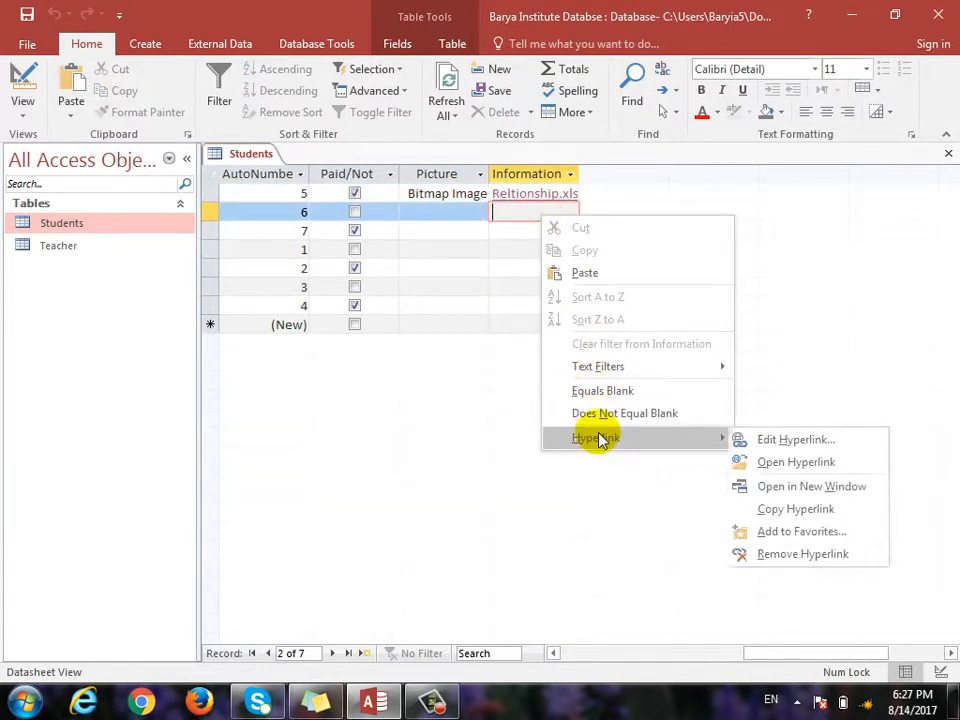
click(793, 441)
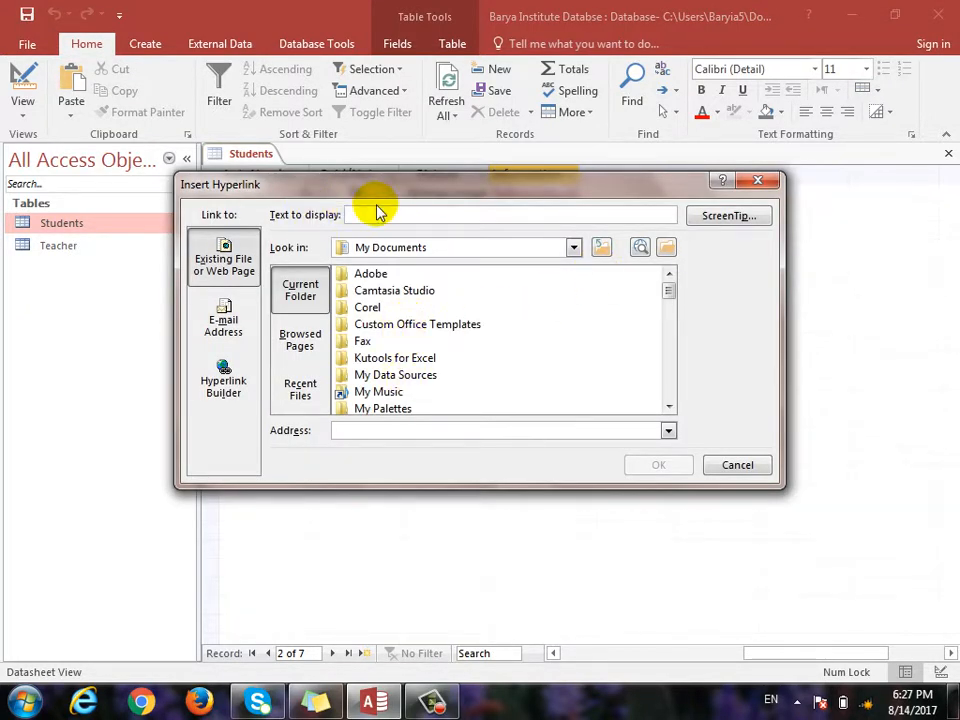
click(729, 469)
- Remove the Reltionship.xlsx hyperlink from the first record's Information field and undo the removal
right_click(536, 197)
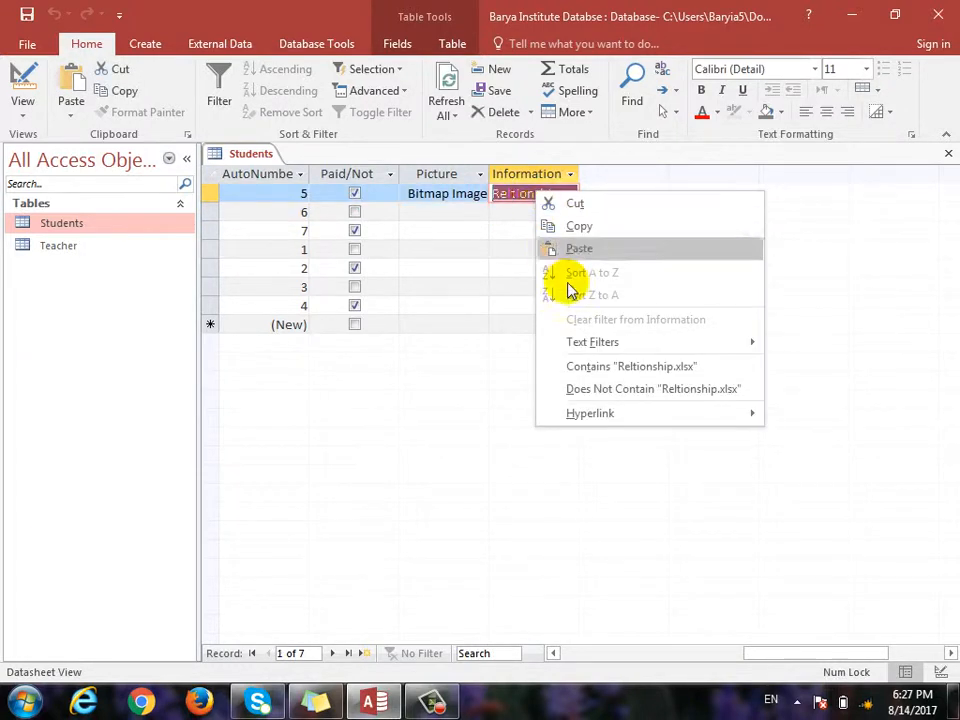
mouse_move(614, 418)
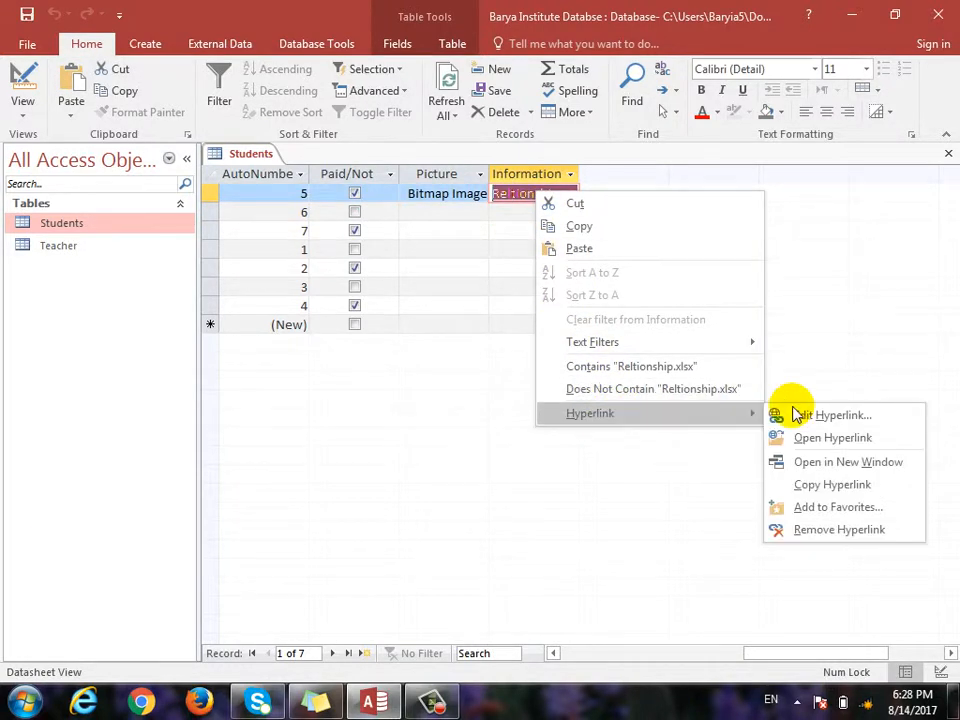
click(907, 533)
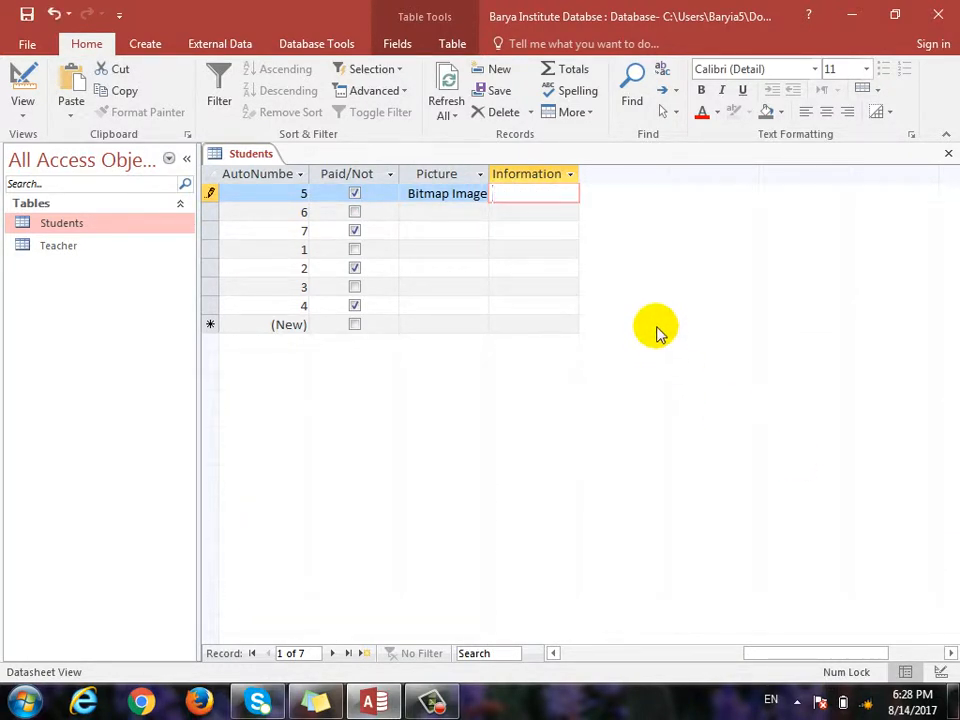
key(ctrl+z)
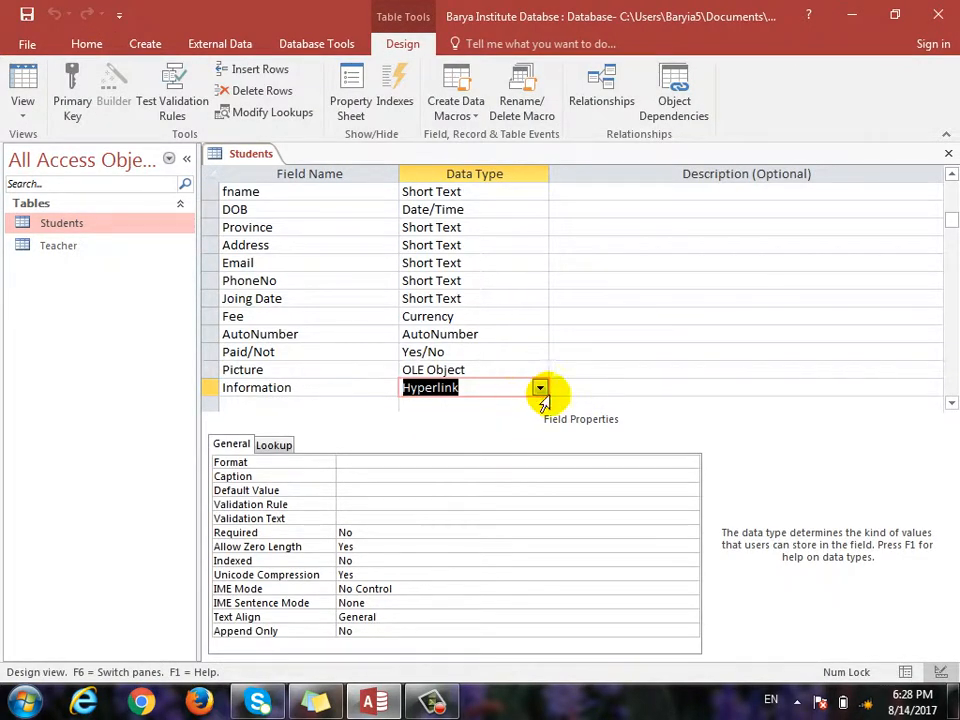
- Add an Attachement field with the Attachment data type below Information and save the table on return to Datasheet View
click(540, 388)
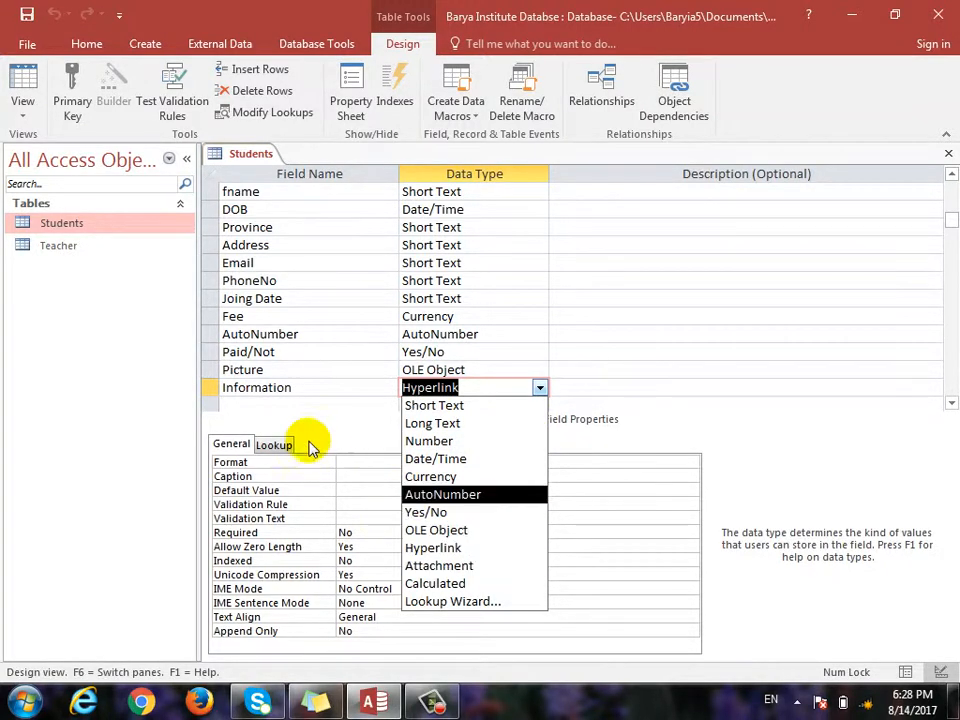
click(283, 405)
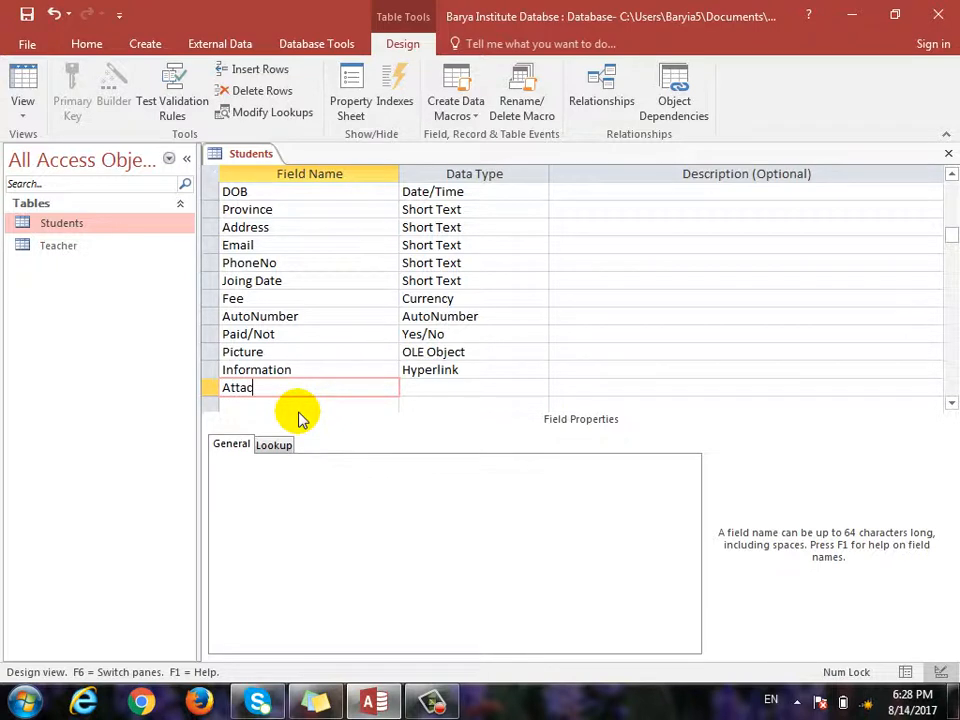
text(ent)
key(Tab)
click(541, 389)
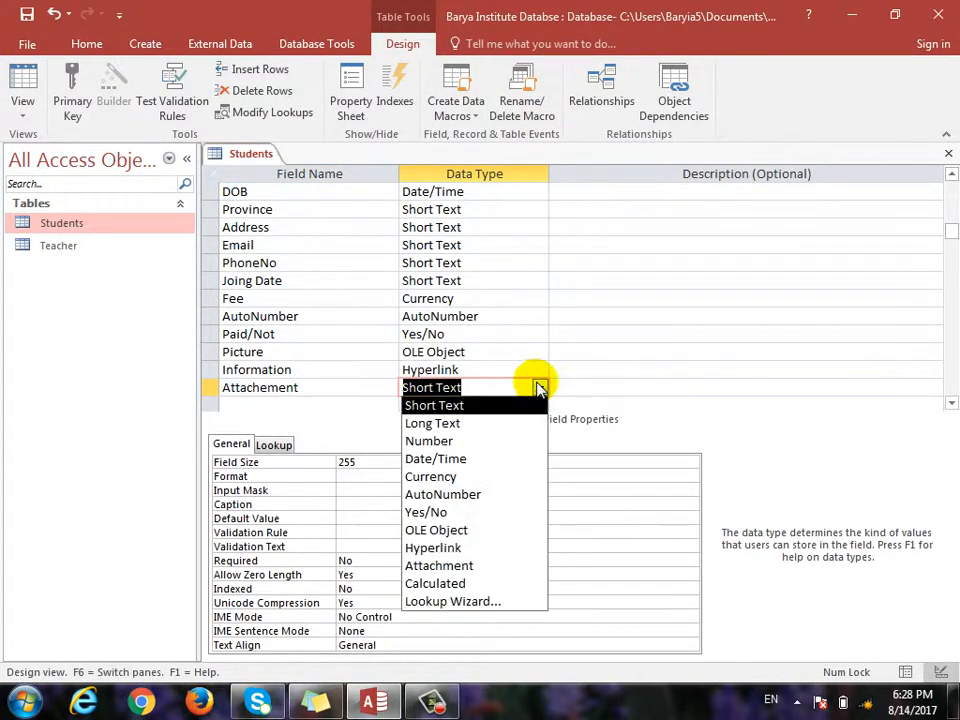
click(474, 566)
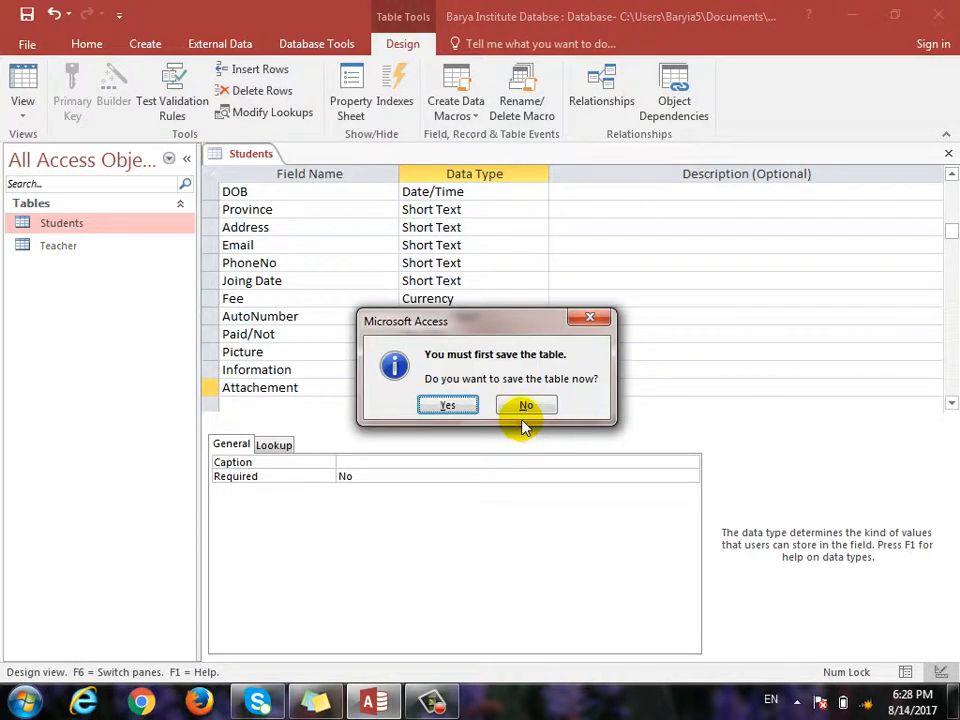
click(452, 405)
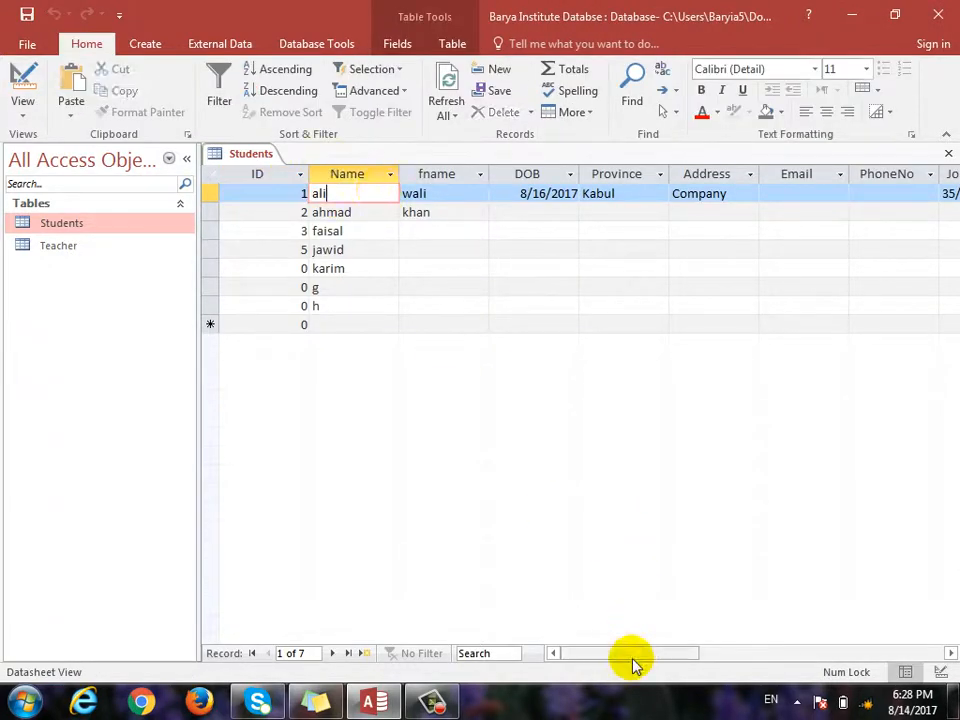
- Open the attachment manager for the record with AutoNumber 1 and start choosing a file to add
drag(632, 664, 786, 664)
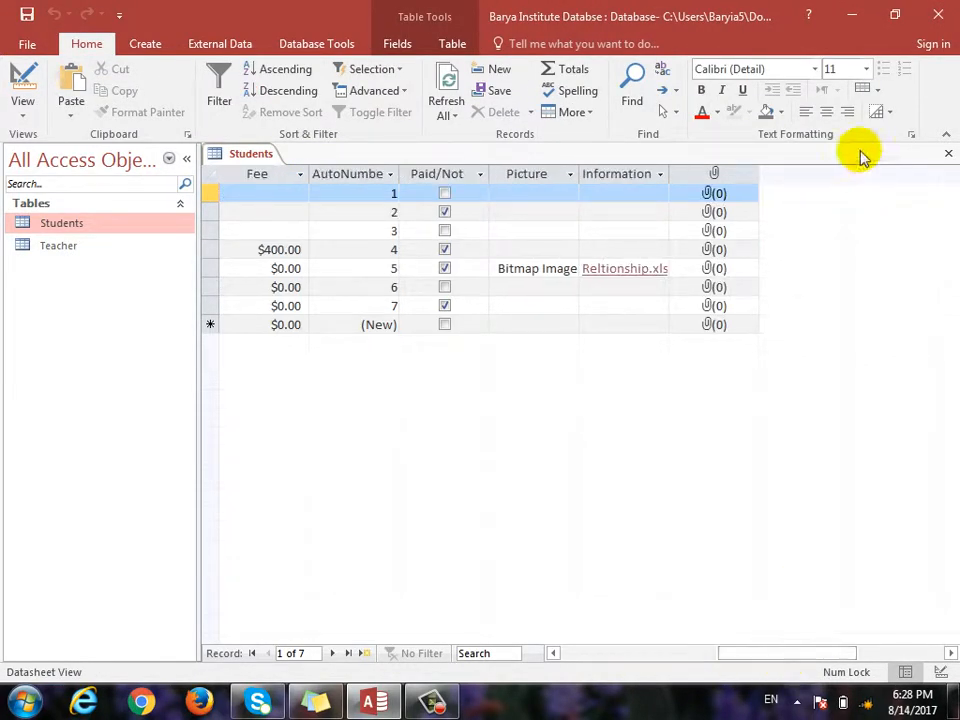
click(740, 195)
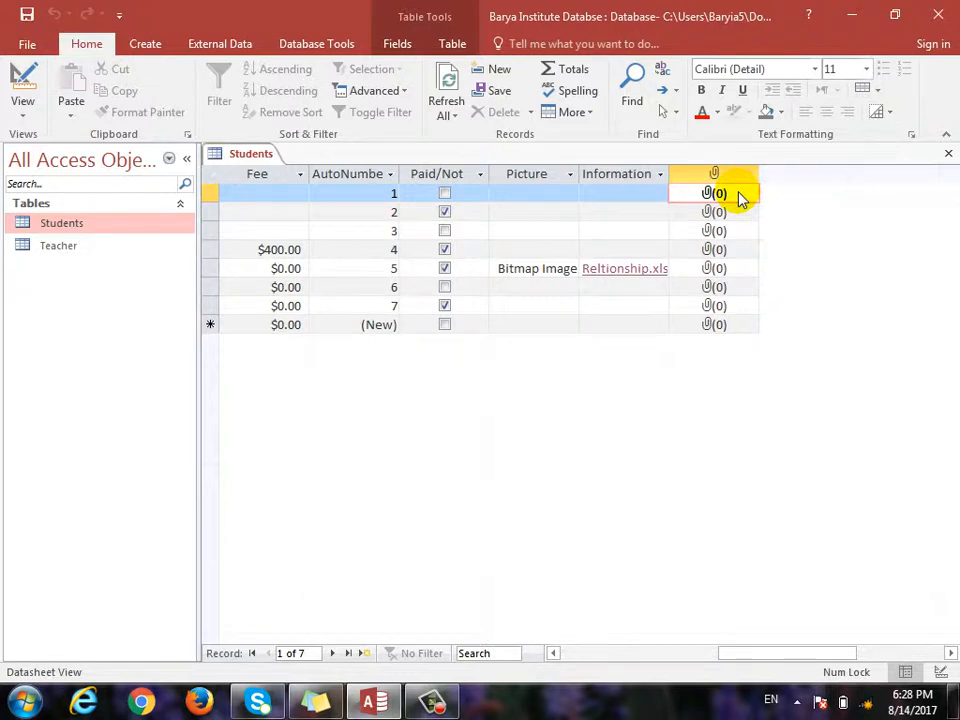
right_click(740, 199)
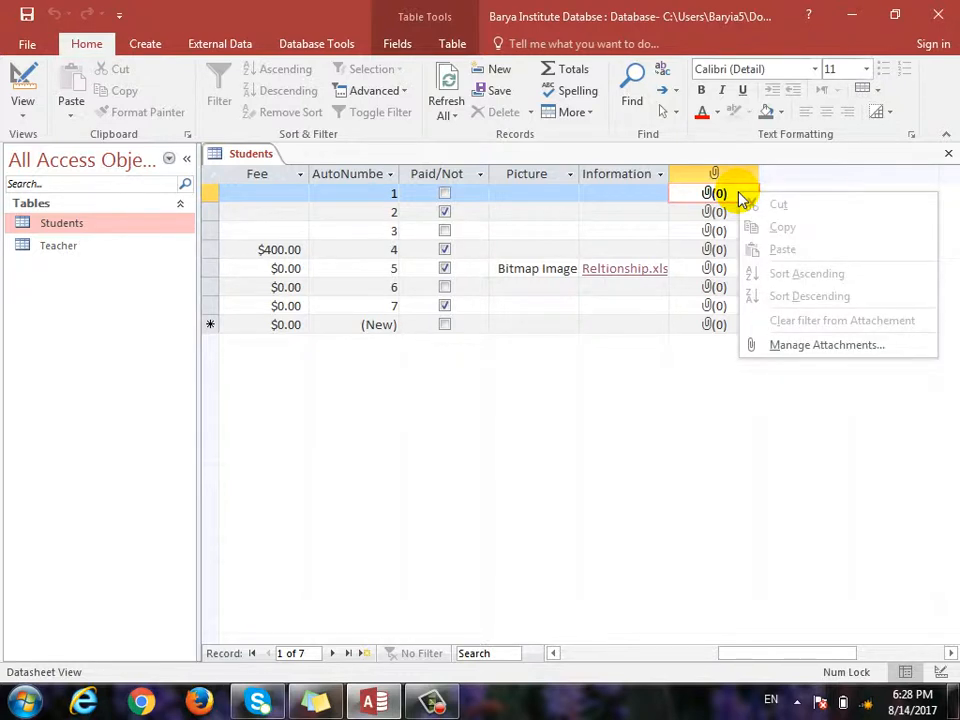
click(846, 350)
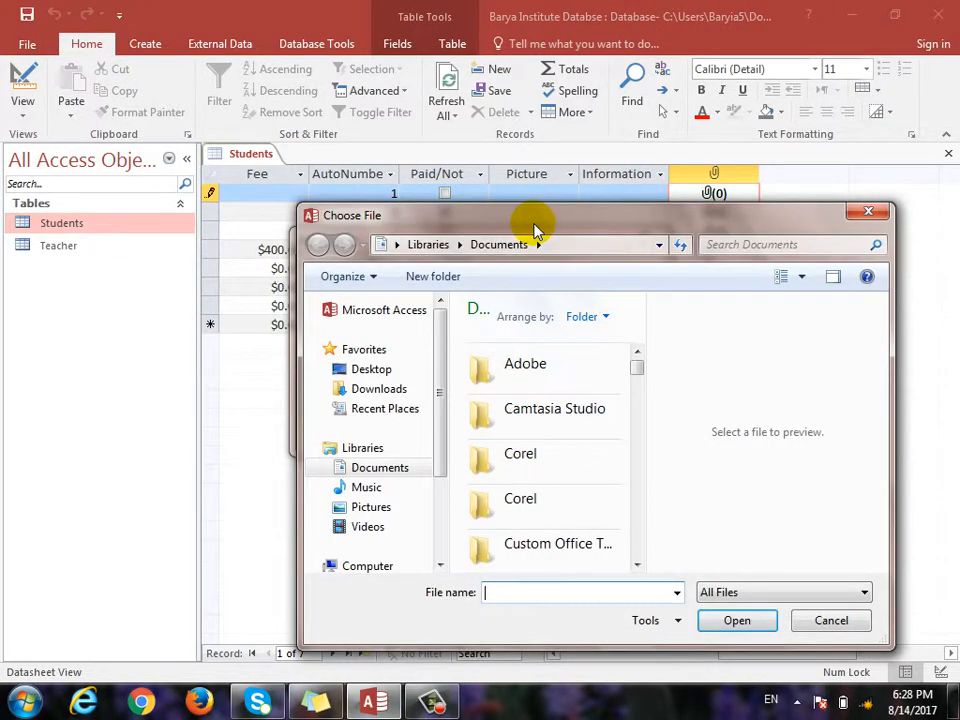
drag(534, 221, 461, 100)
drag(563, 240, 538, 461)
click(325, 270)
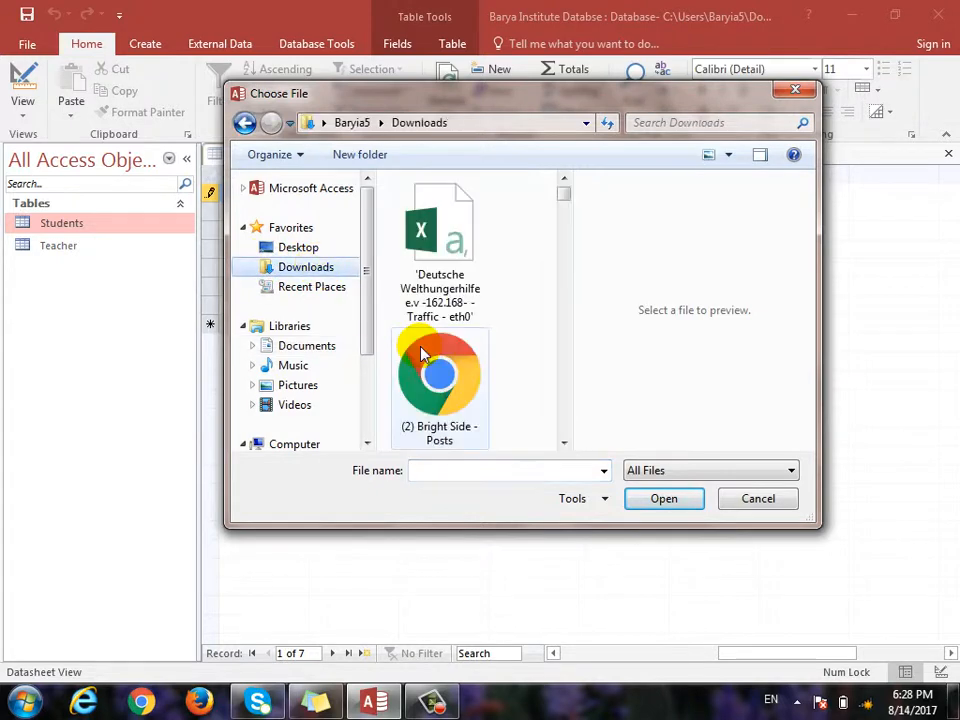
drag(565, 193, 565, 275)
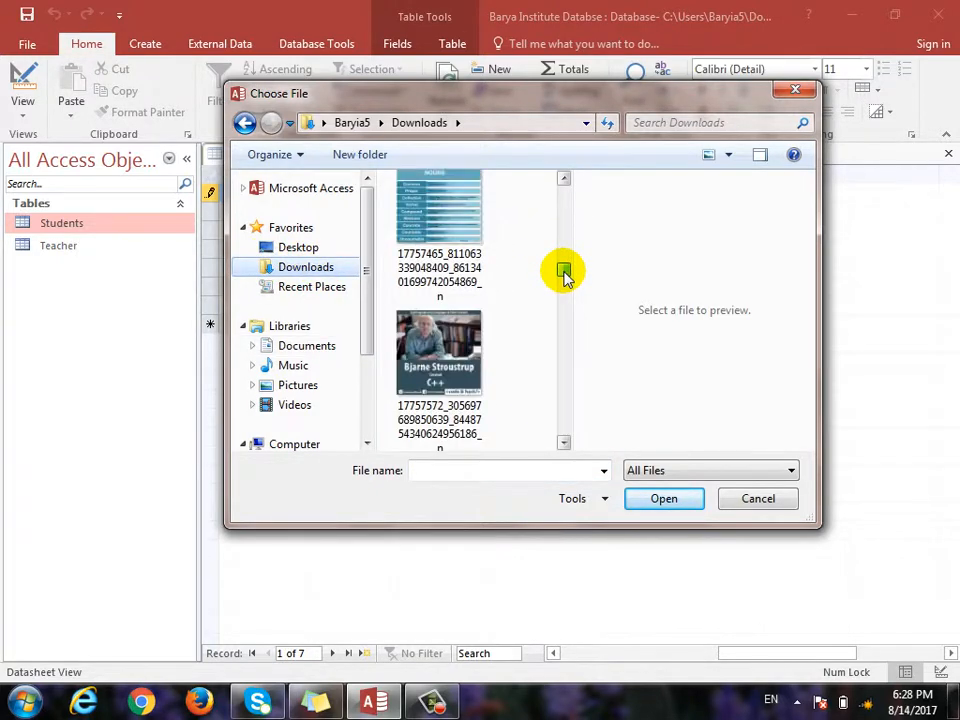
scroll(565, 275, down, 5)
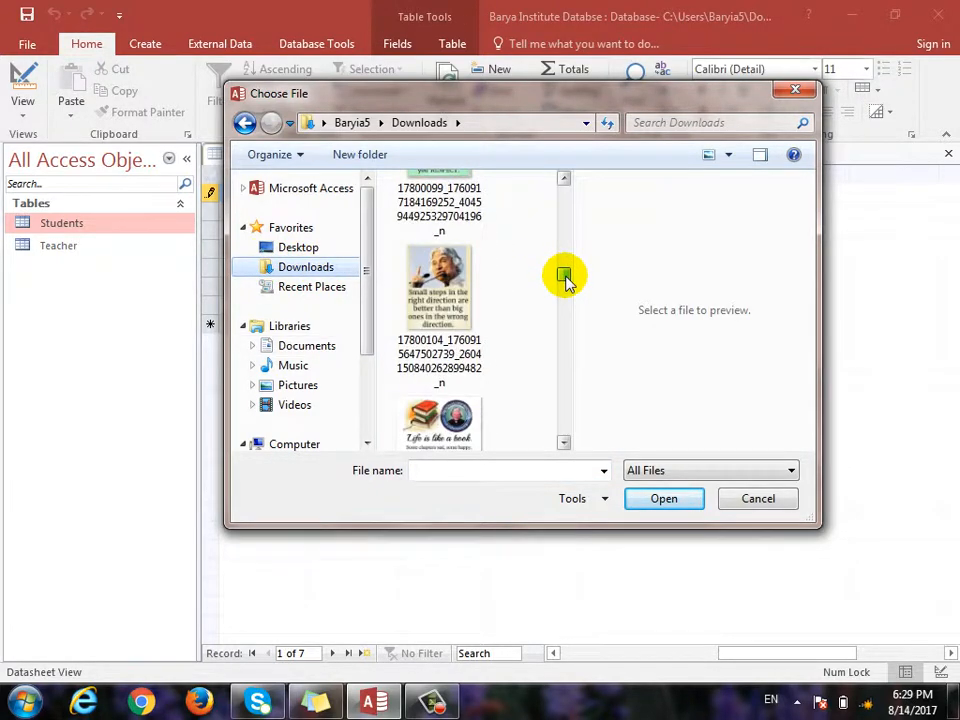
double_click(470, 272)
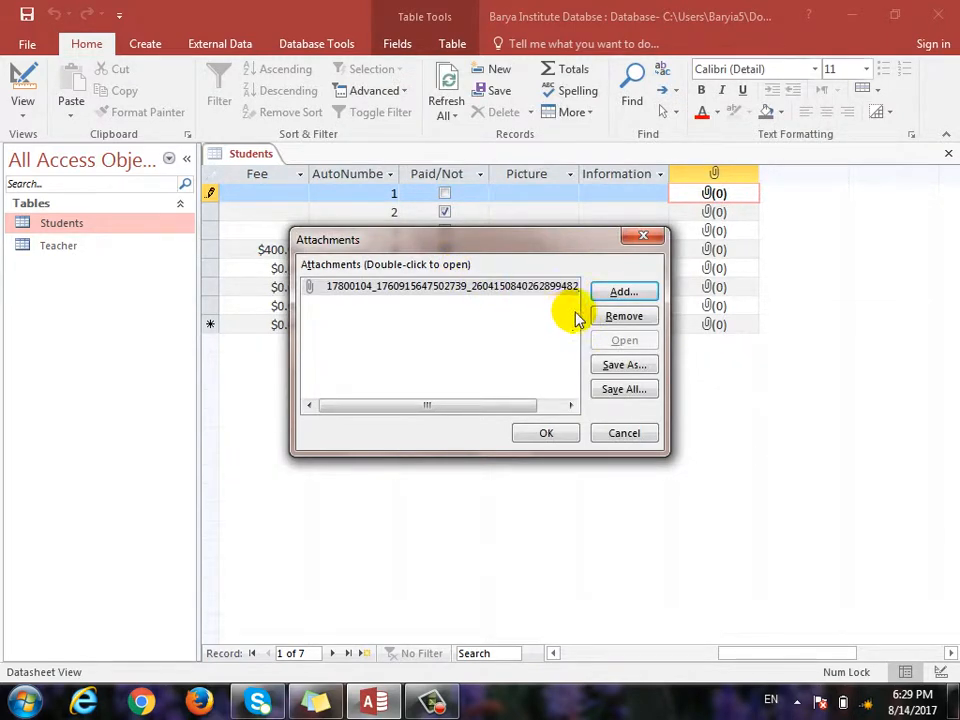
click(628, 292)
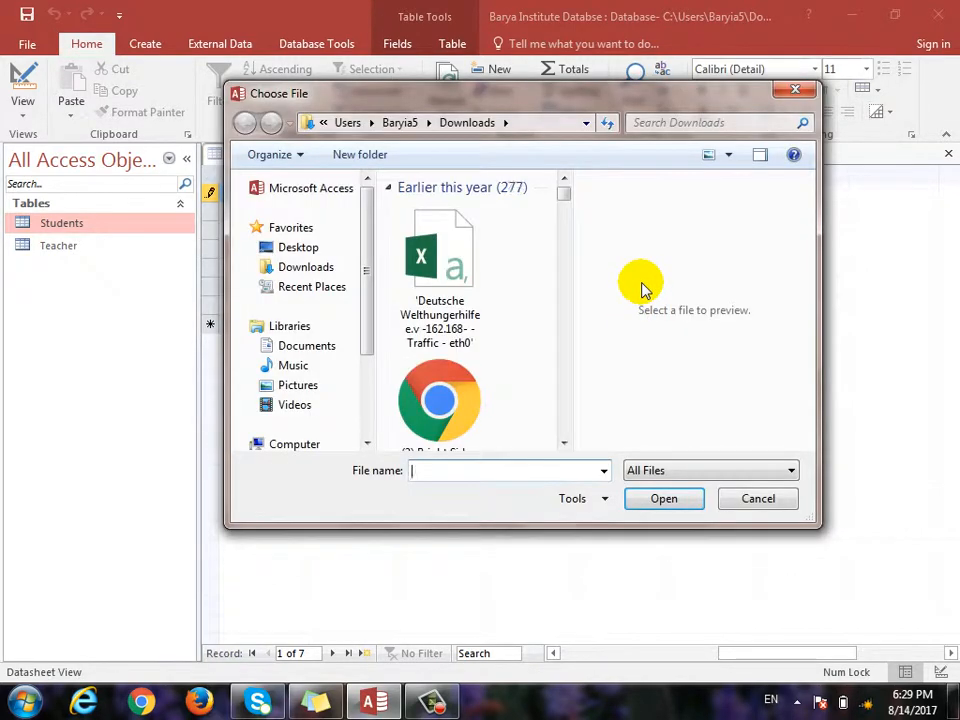
click(750, 504)
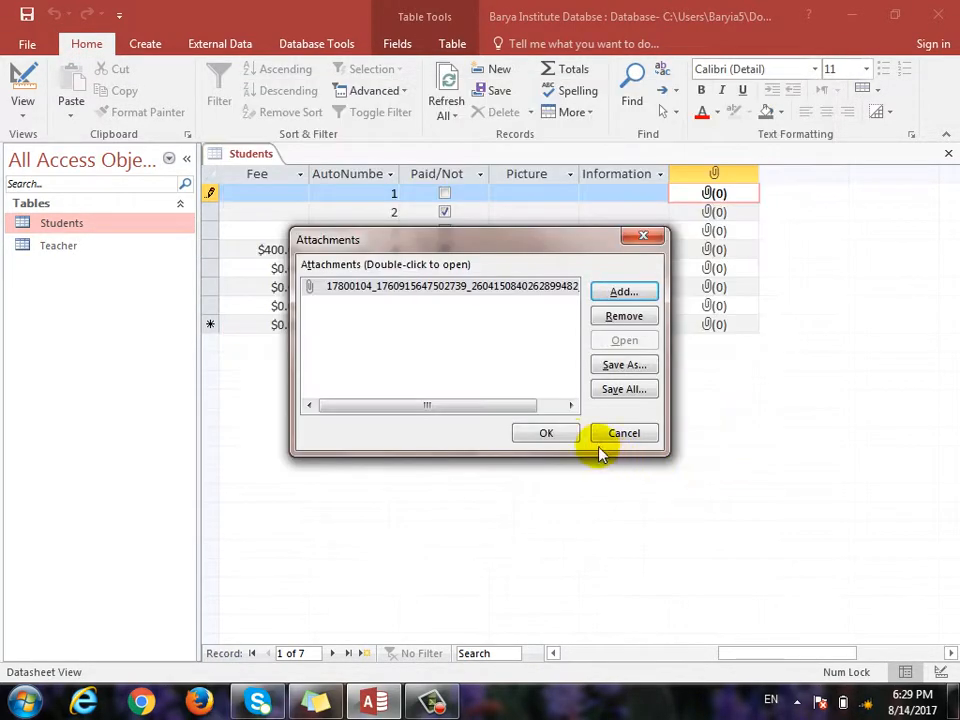
click(572, 432)
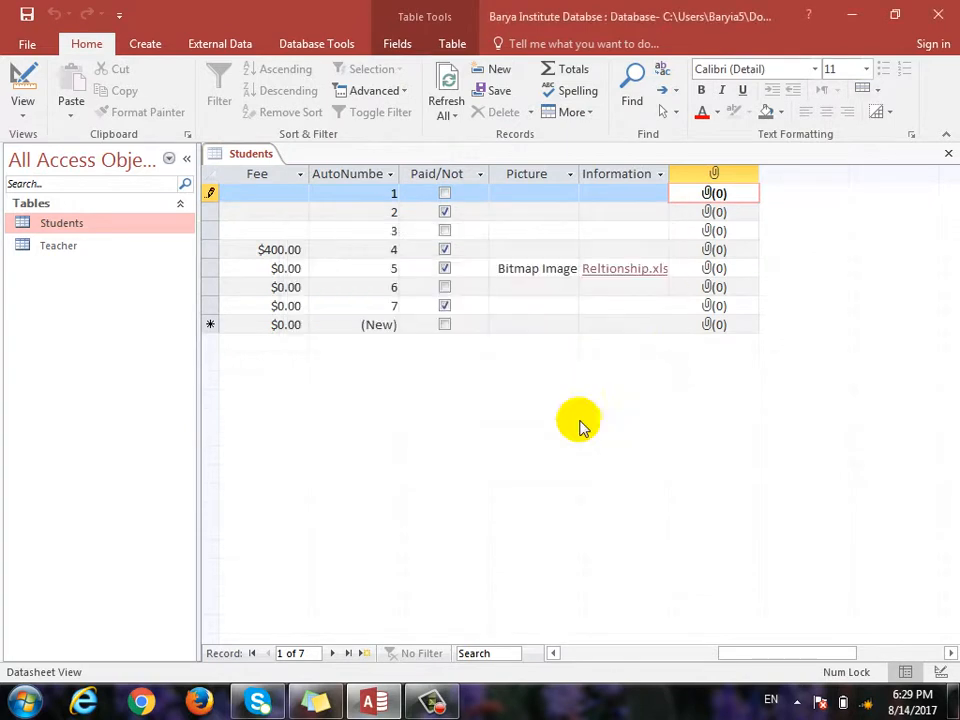
- Open the first record's attached picture to view it, close it, and look at the option for adding more files without choosing any
double_click(714, 194)
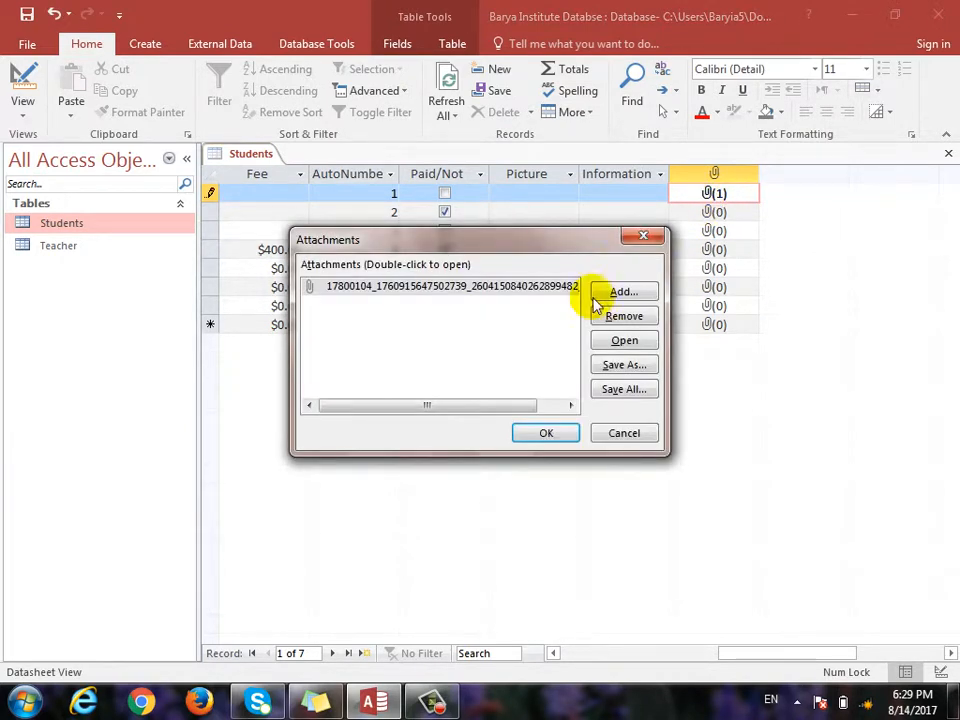
click(624, 340)
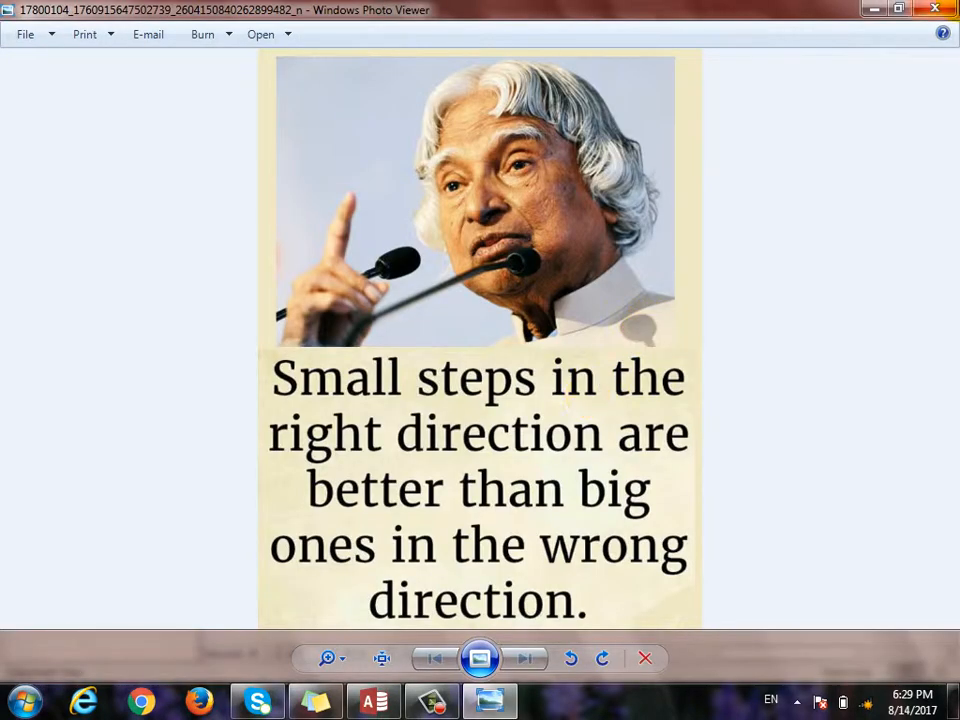
click(935, 9)
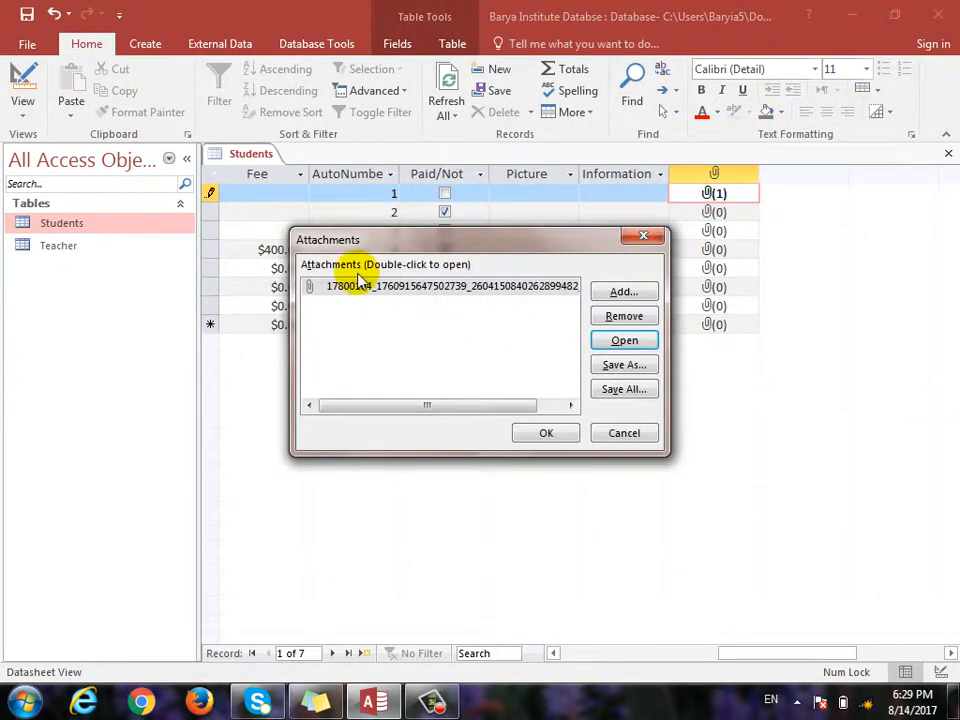
click(623, 298)
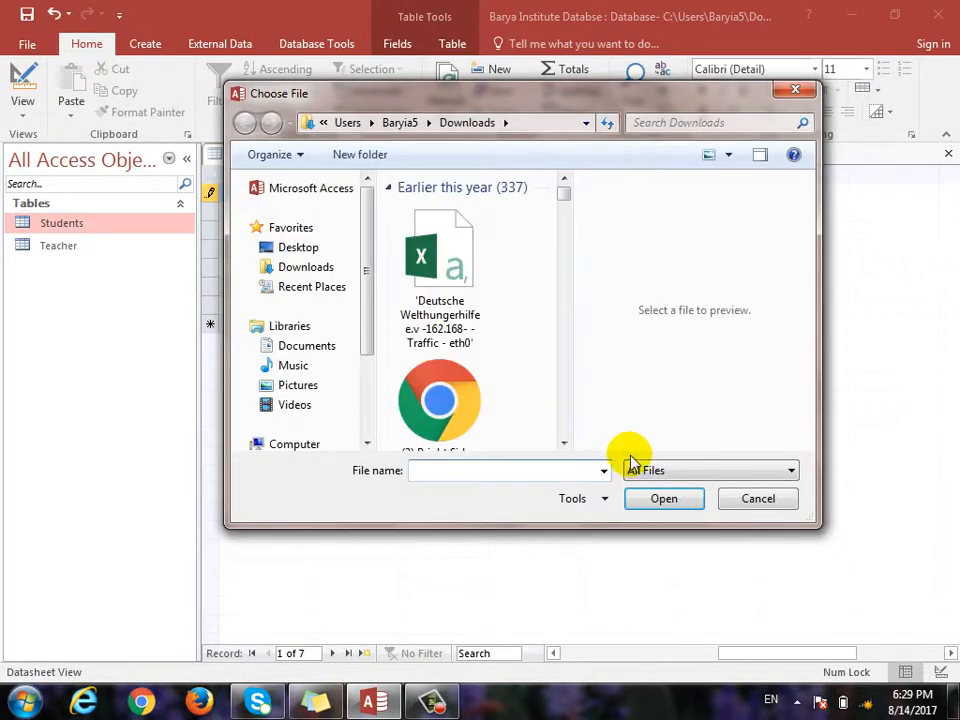
click(760, 500)
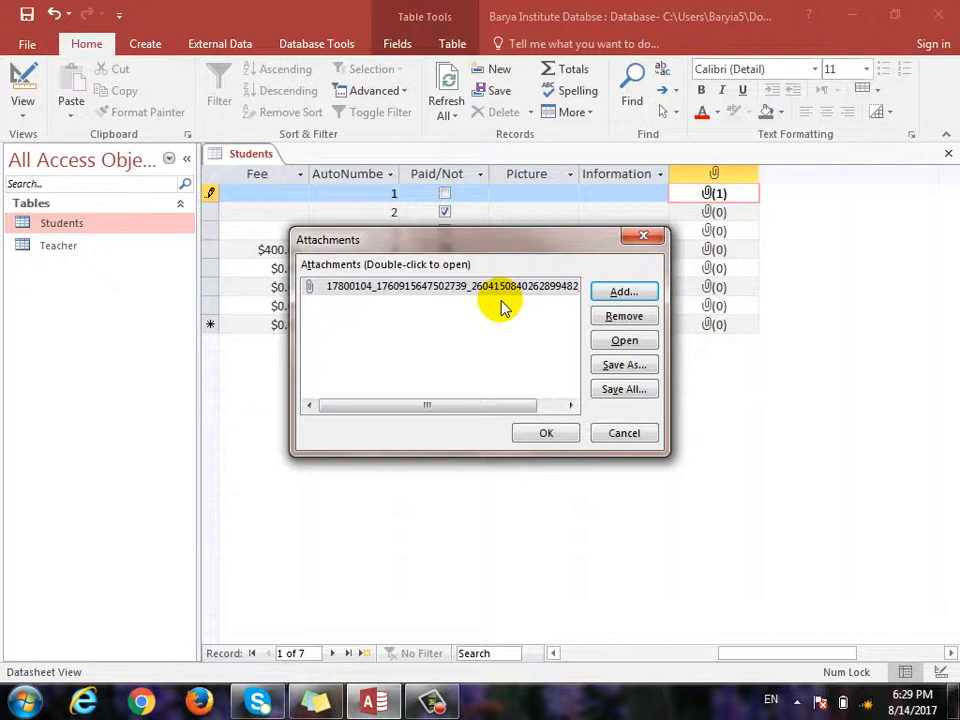
- Reopen the first record's attachments, open the attached picture to view it, and close it without changing the attachments
click(617, 435)
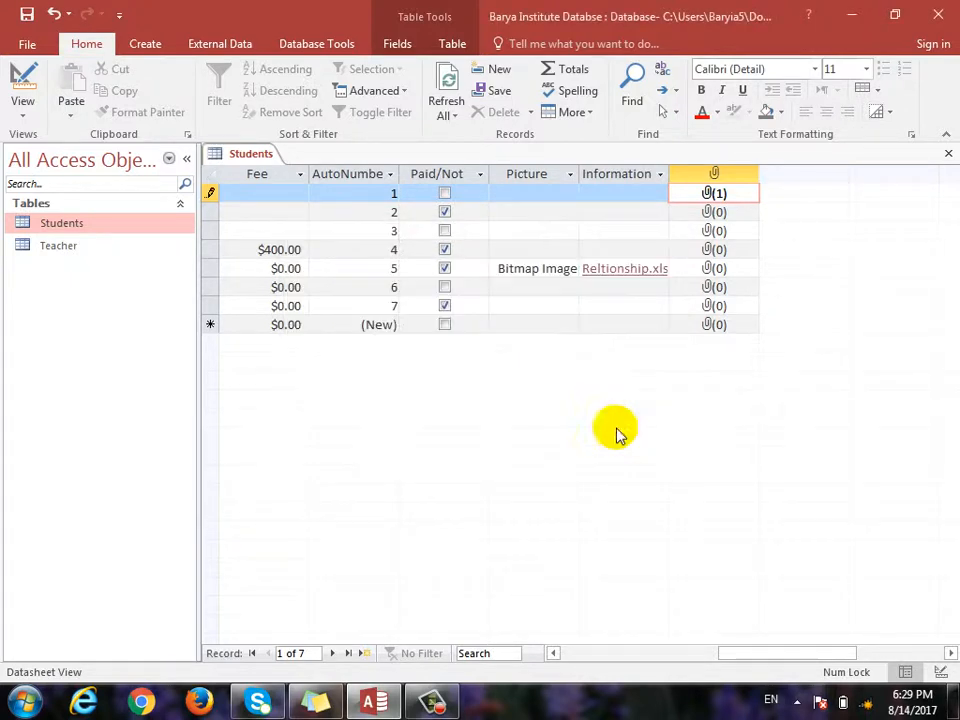
double_click(735, 200)
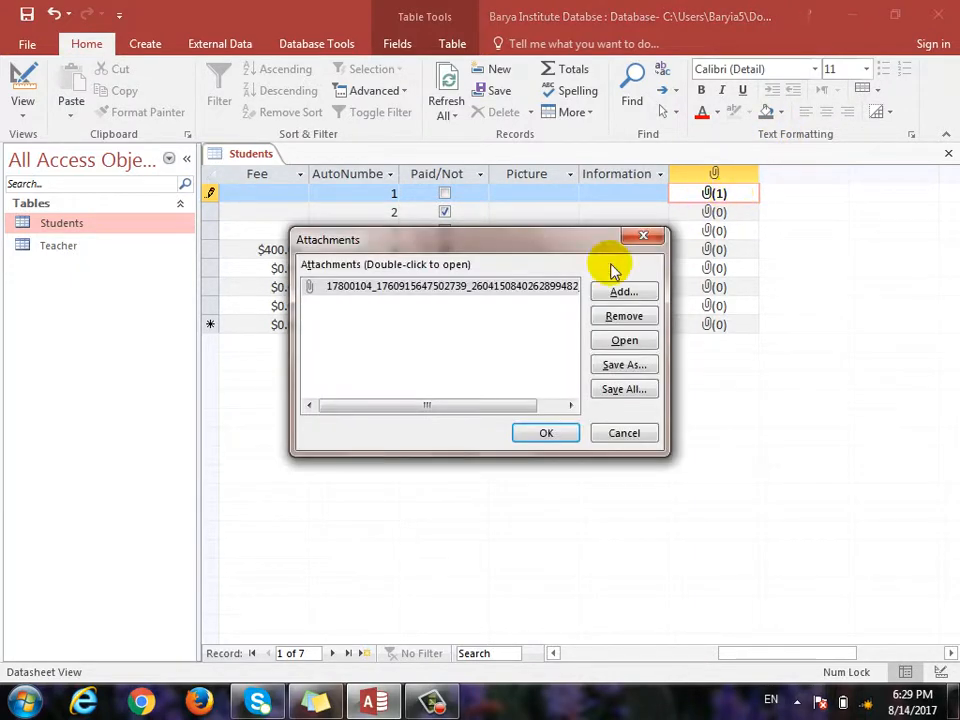
click(624, 341)
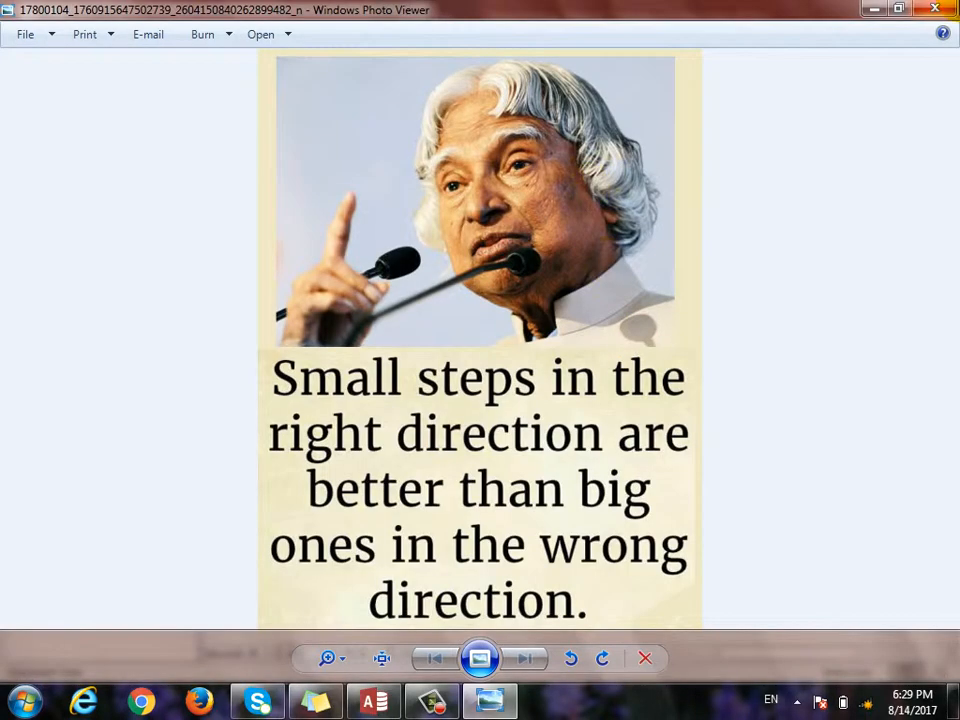
key(alt+F4)
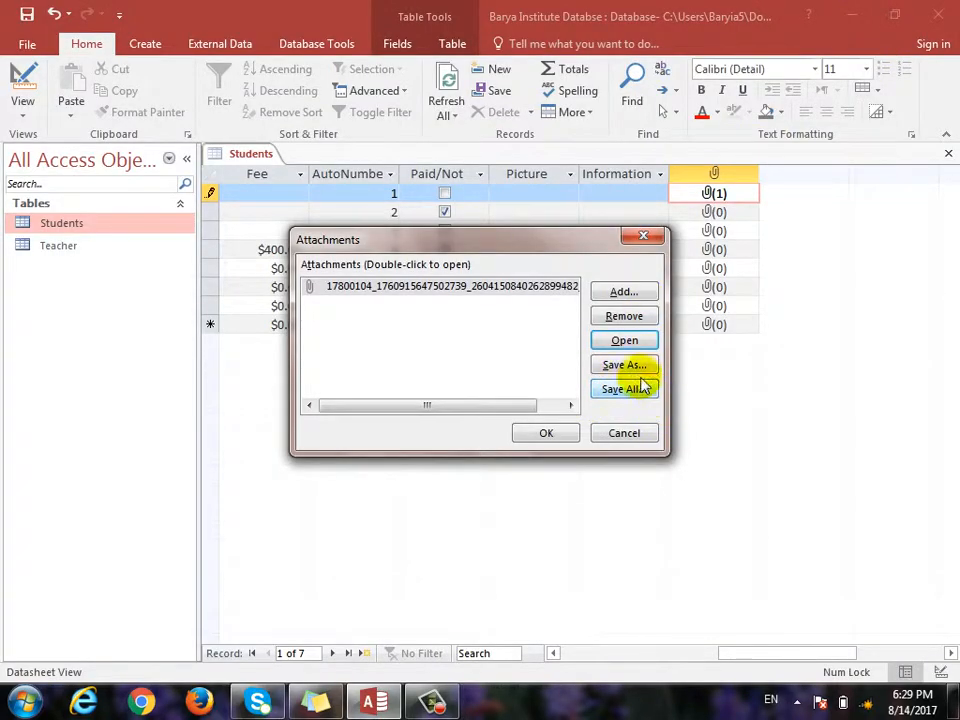
click(621, 435)
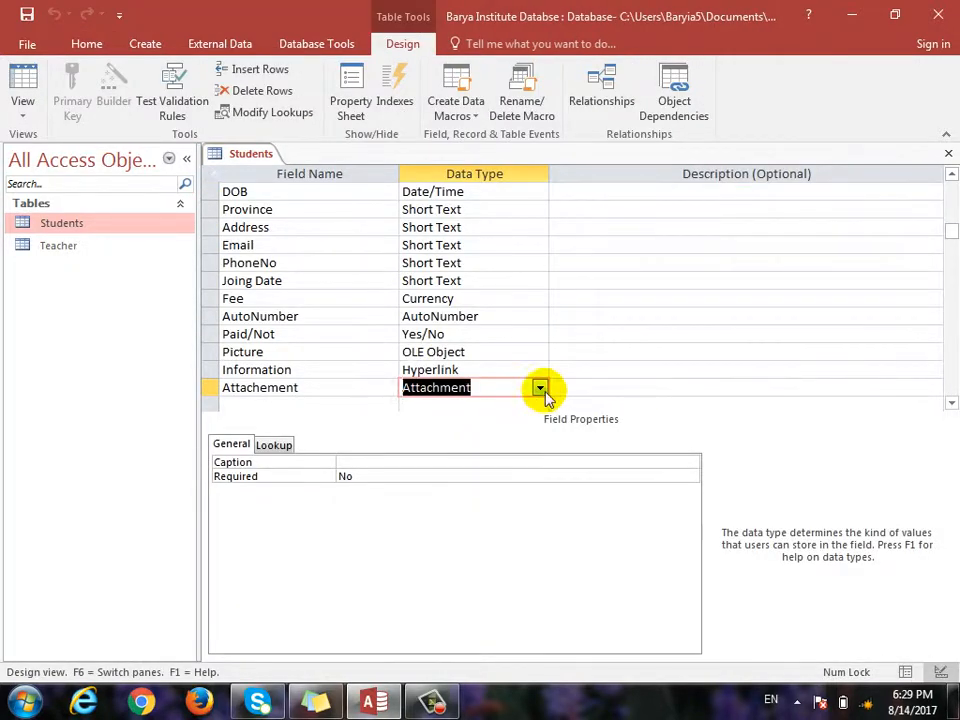
- Review the available data types in Design View and add a Fee field with the Number data type below Attachement
click(540, 387)
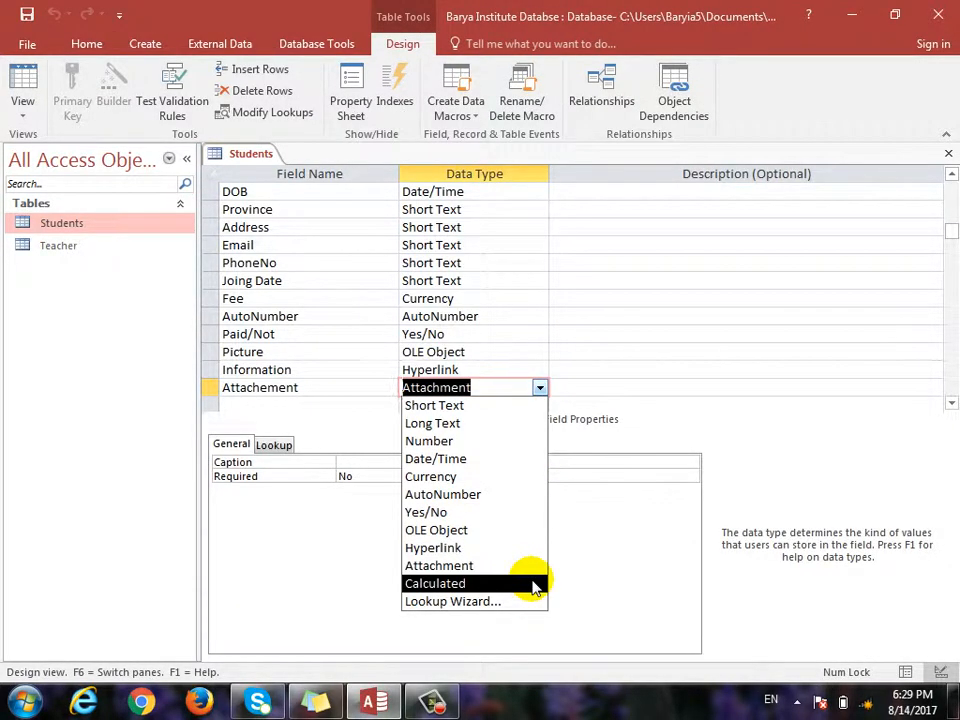
click(306, 404)
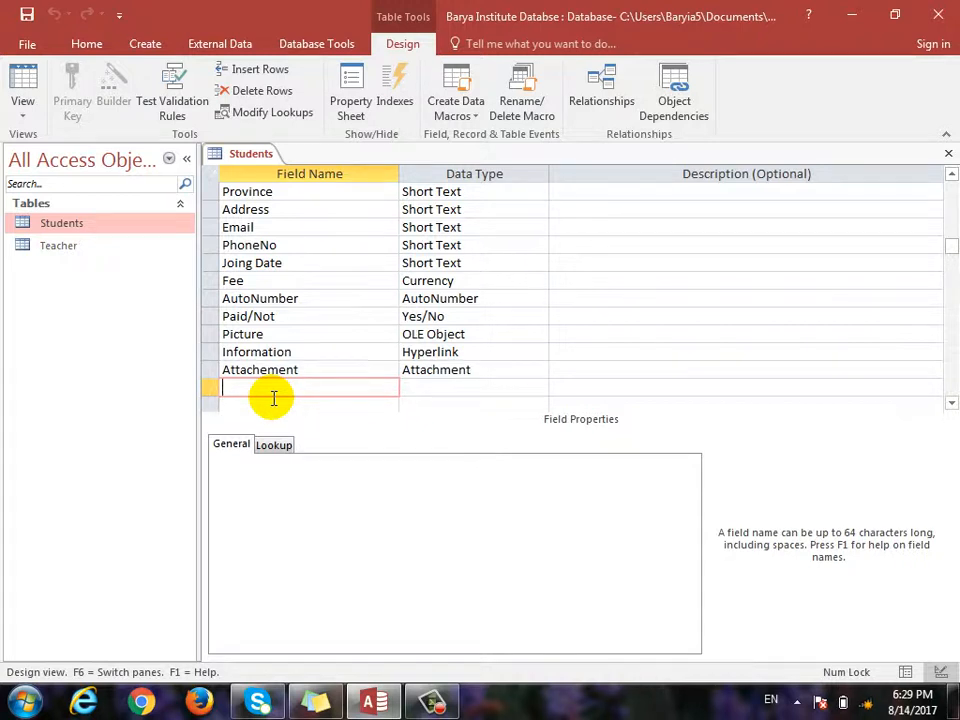
text(Fee)
key(Tab)
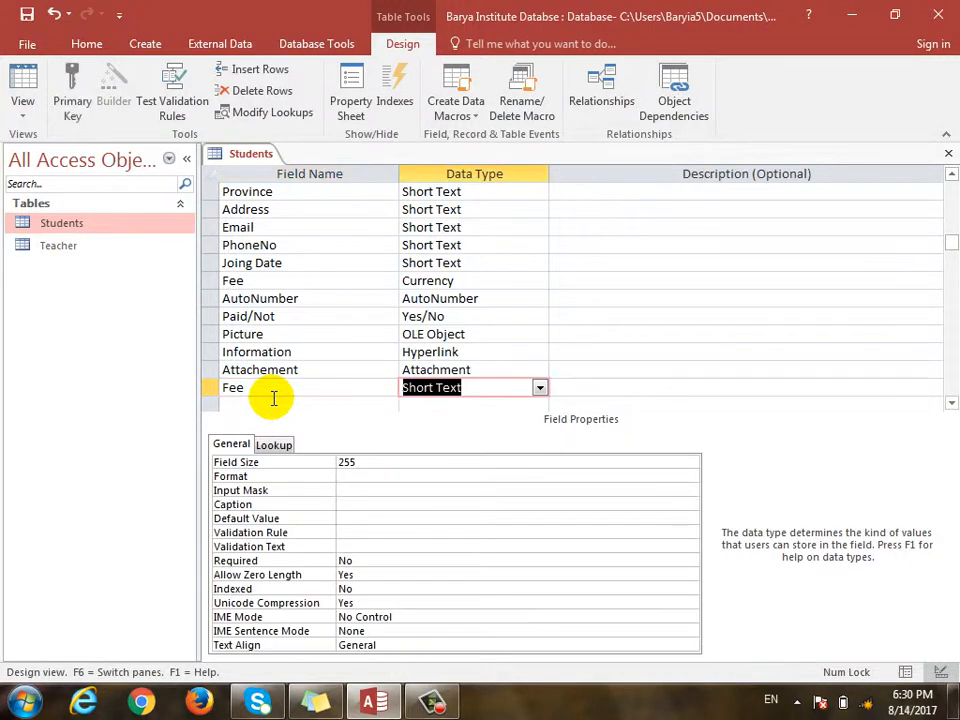
text(n)
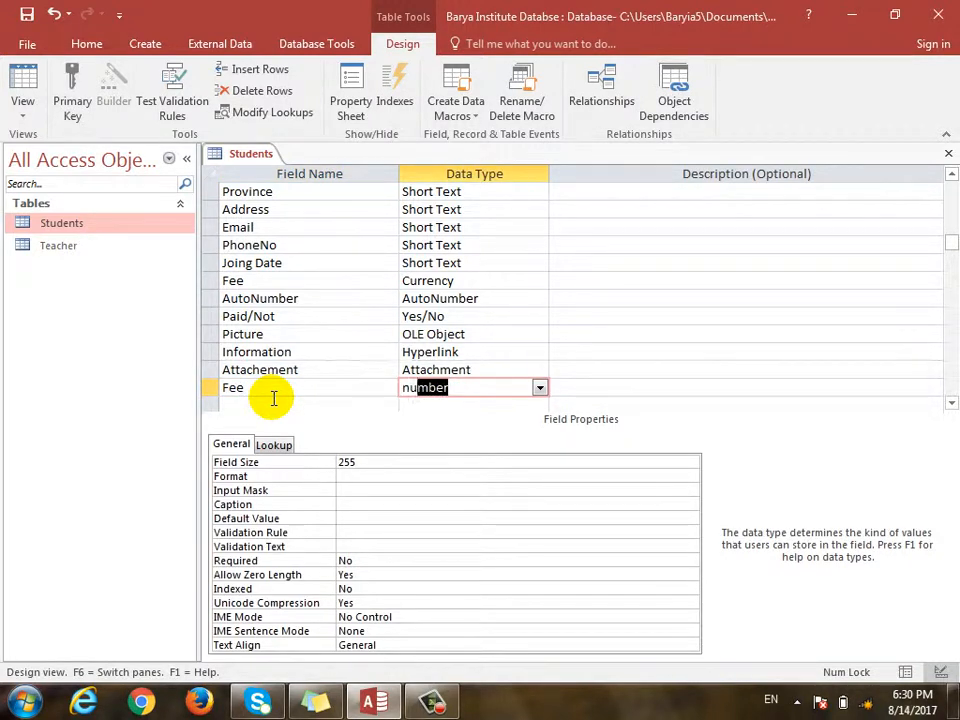
text(u)
click(273, 398)
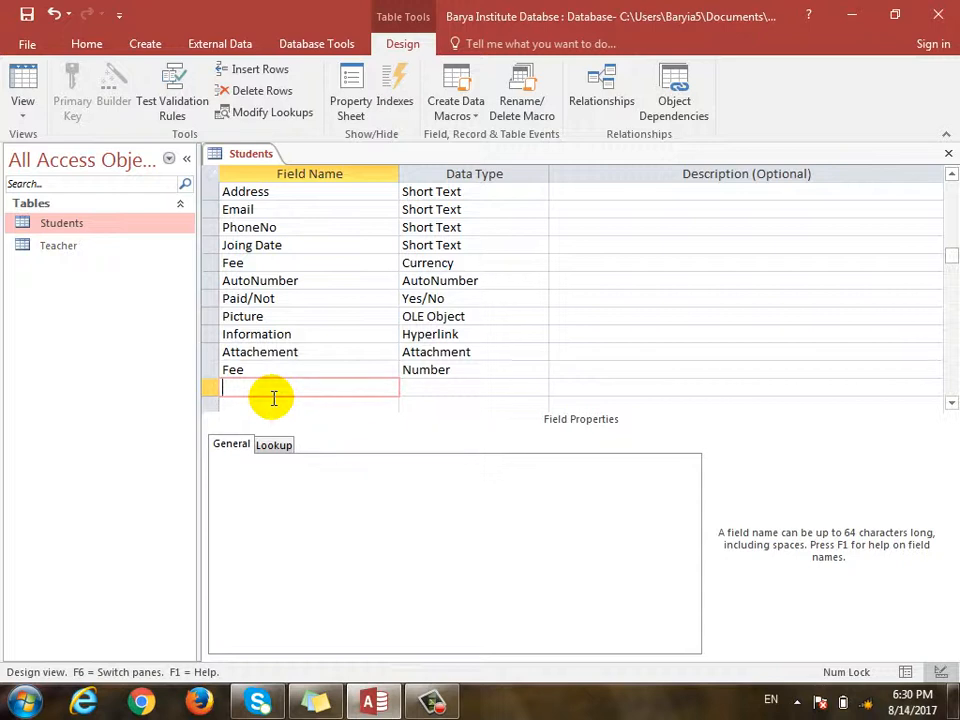
- Add a RegistrationFee field with the Number data type below the Number-type Fee field
text(Re)
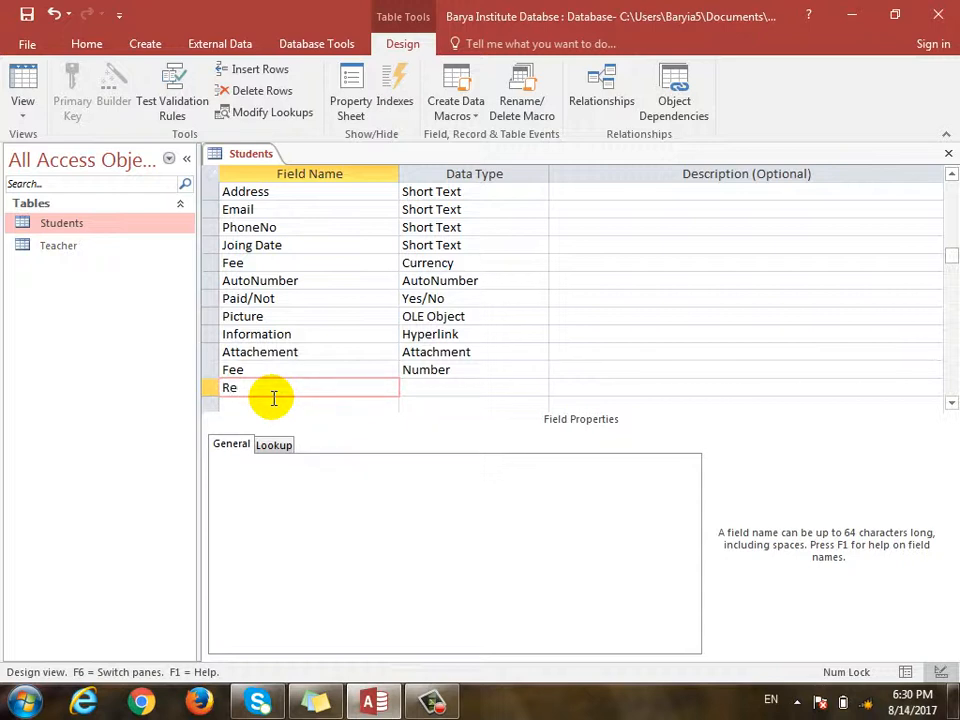
text(gistrationFe)
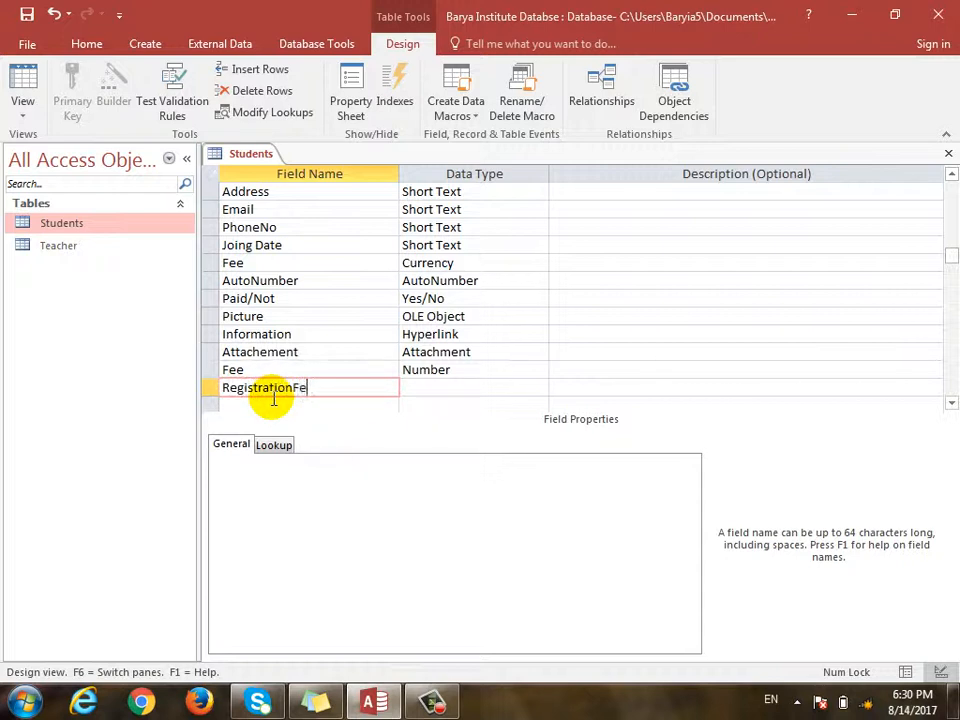
text(e)
key(Tab)
text(n)
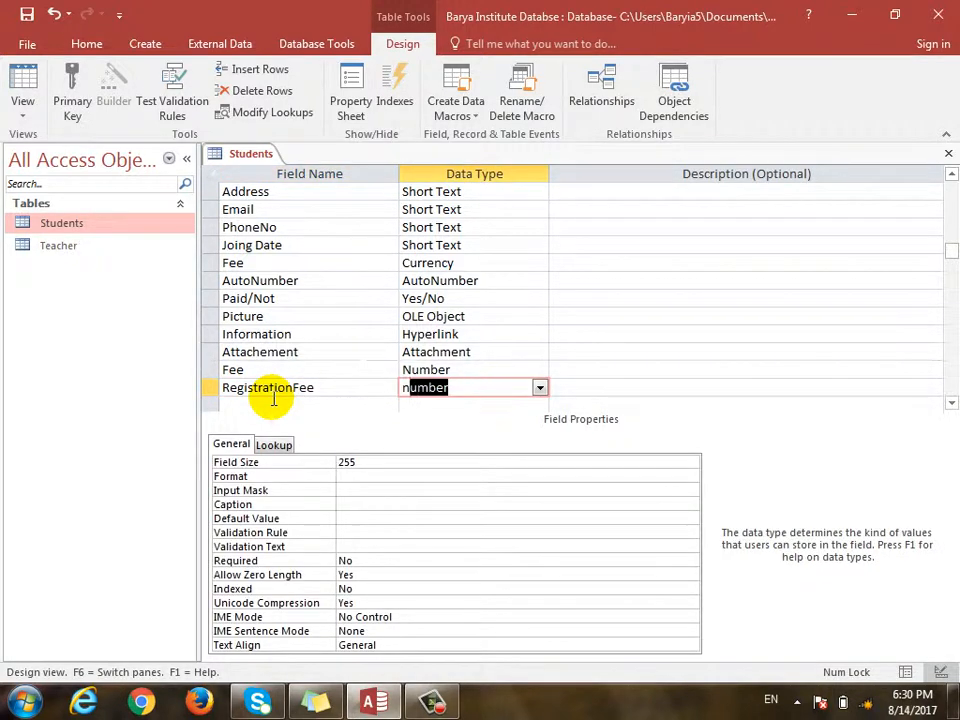
key(Down)
click(273, 398)
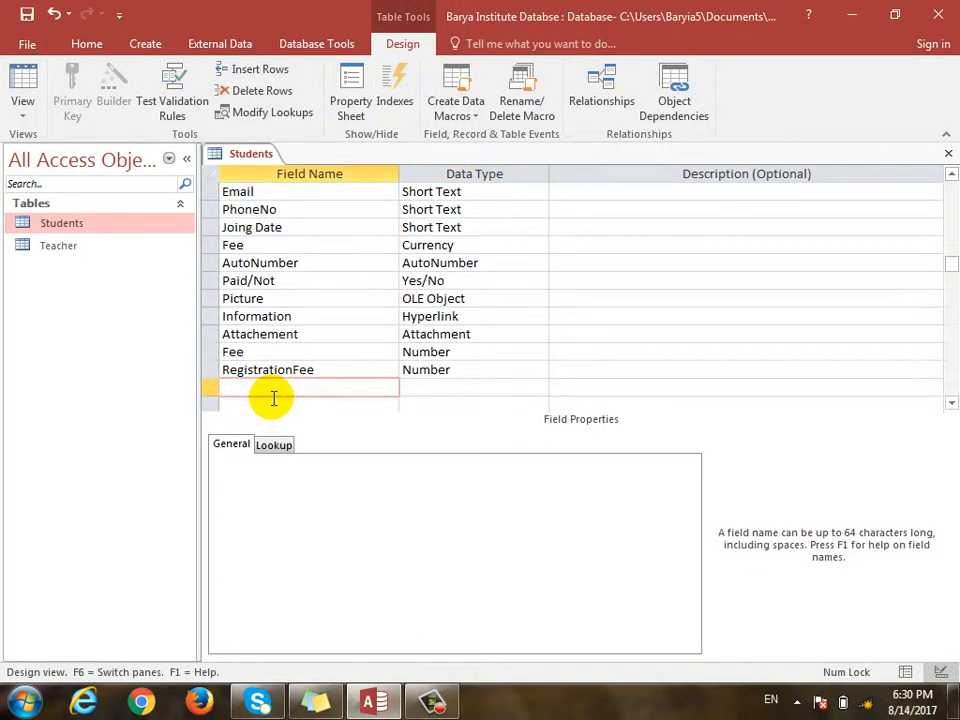
- Add a Total field below RegistrationFee and set its data type to Calculated
text(Total)
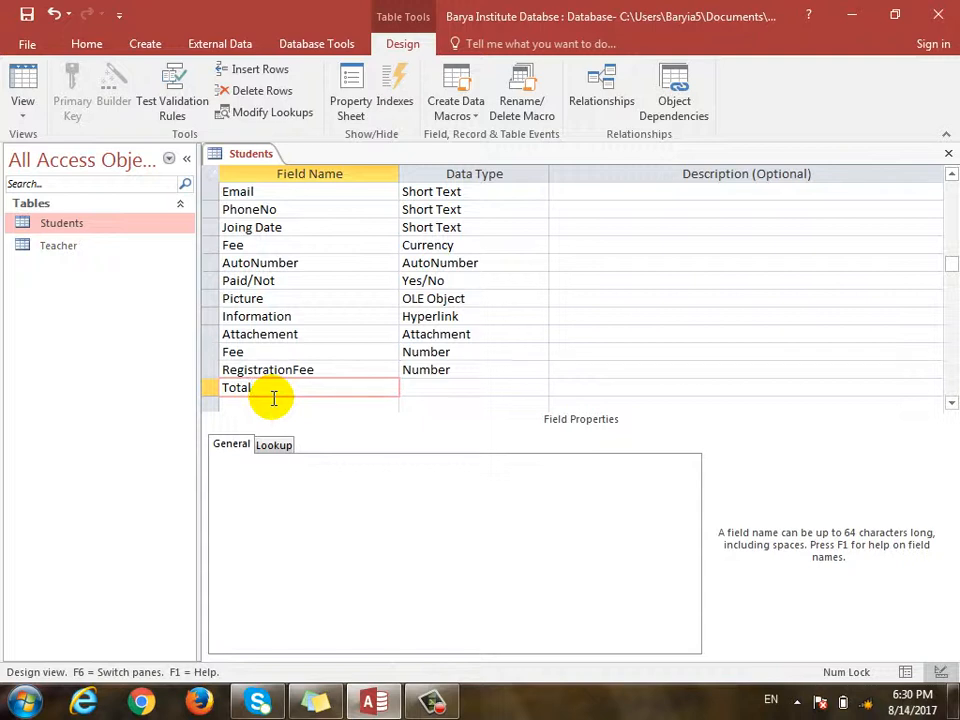
key(Tab)
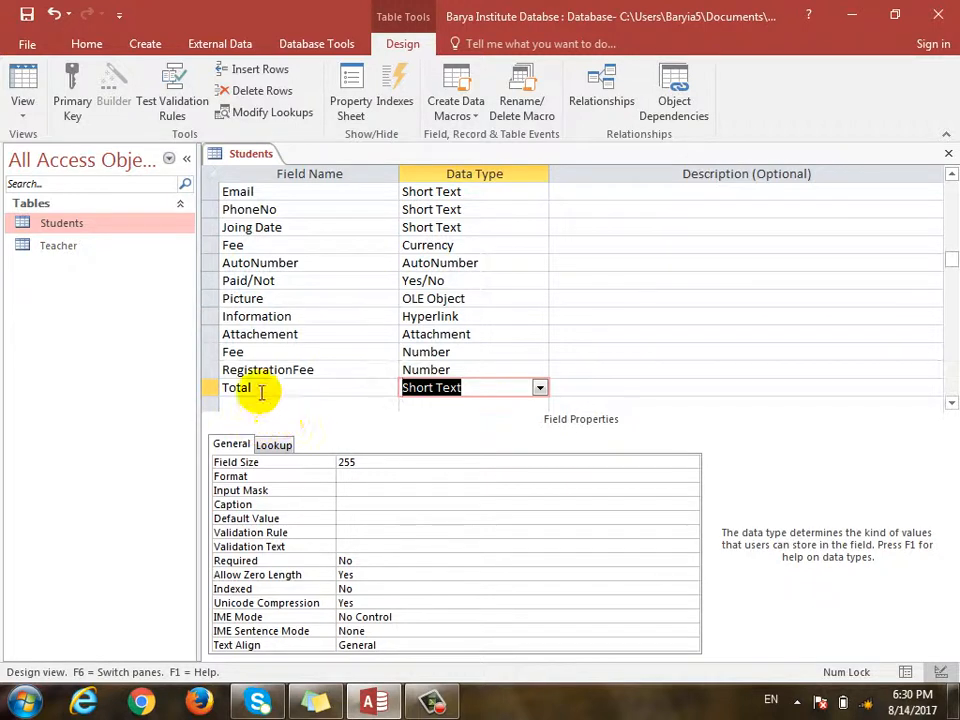
click(540, 388)
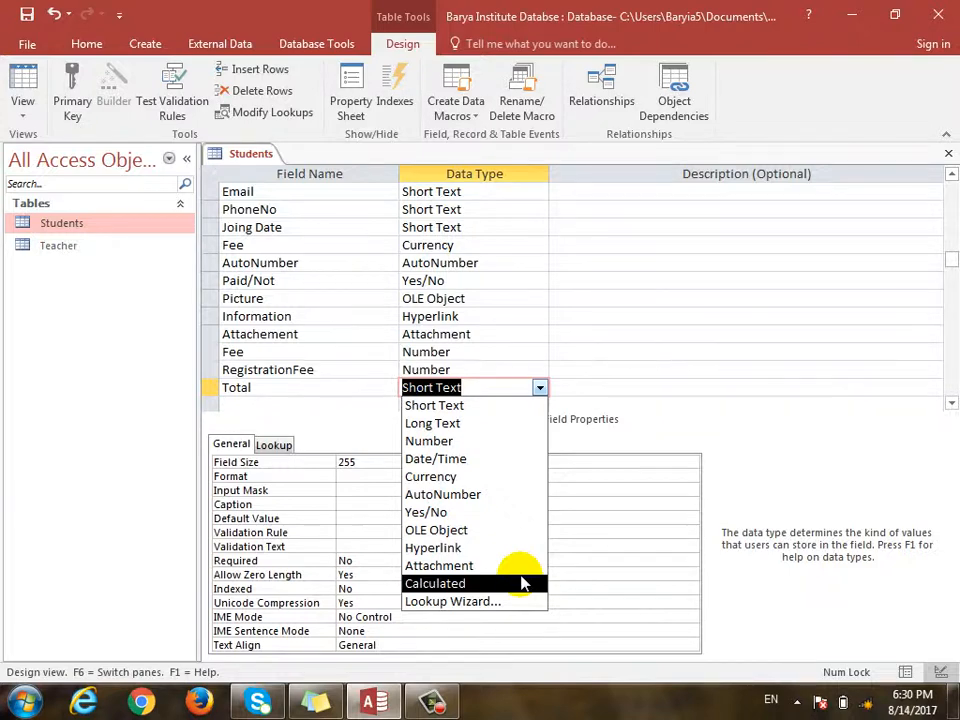
click(521, 583)
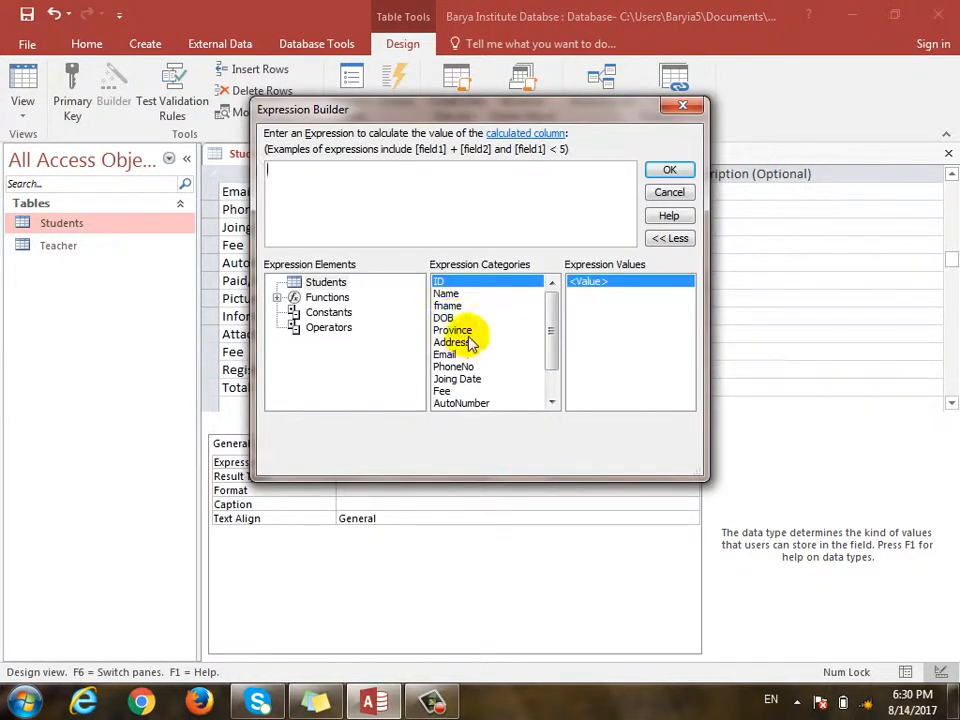
drag(526, 112, 518, 99)
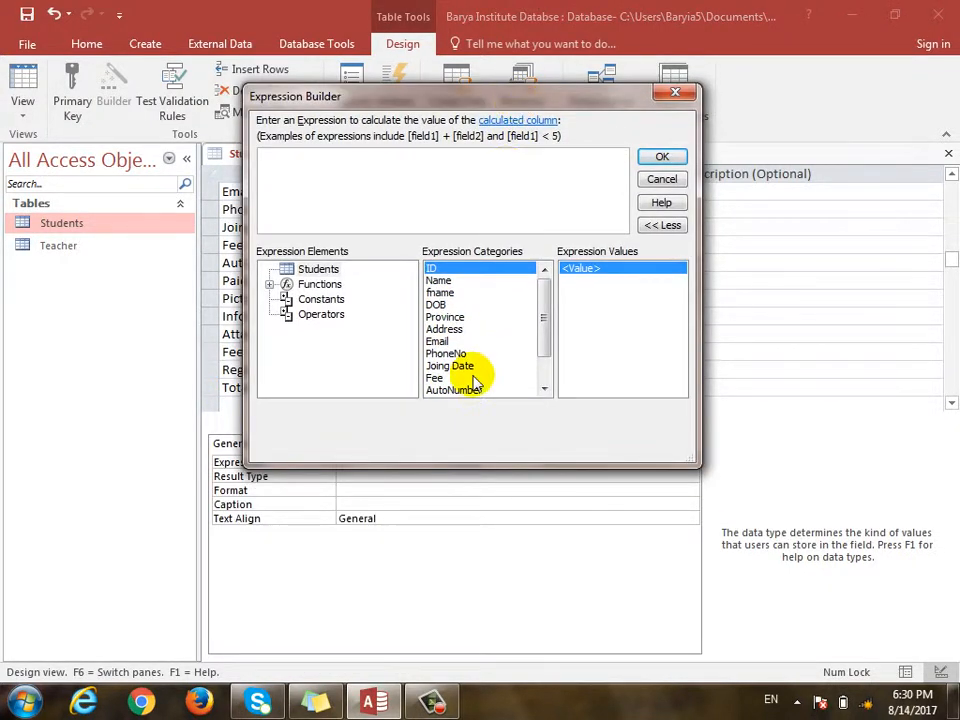
scroll(536, 345, down, 1)
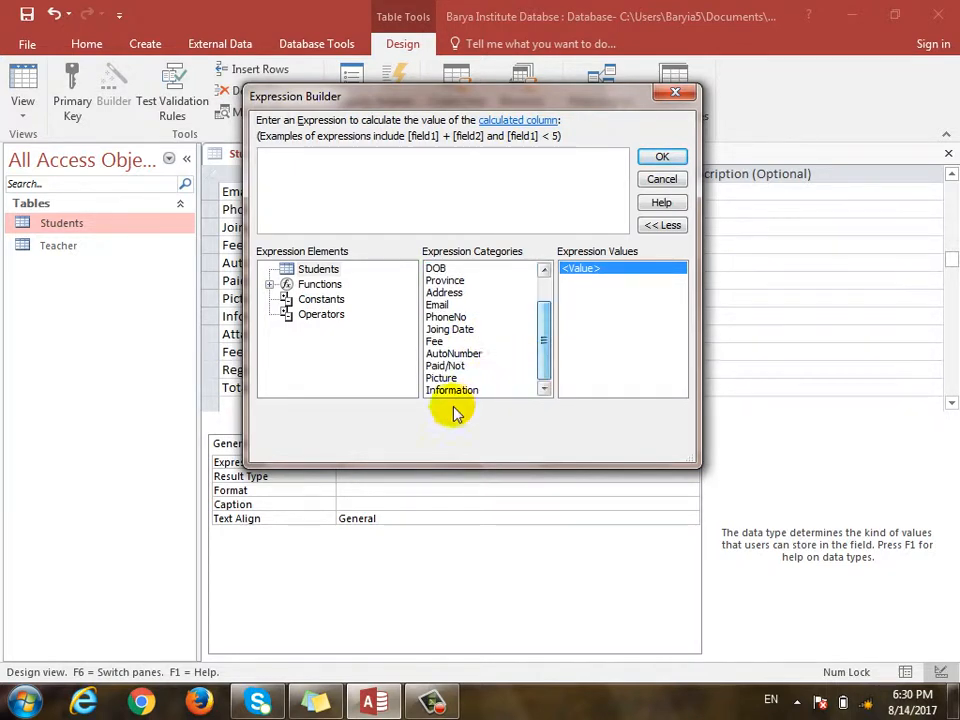
double_click(436, 342)
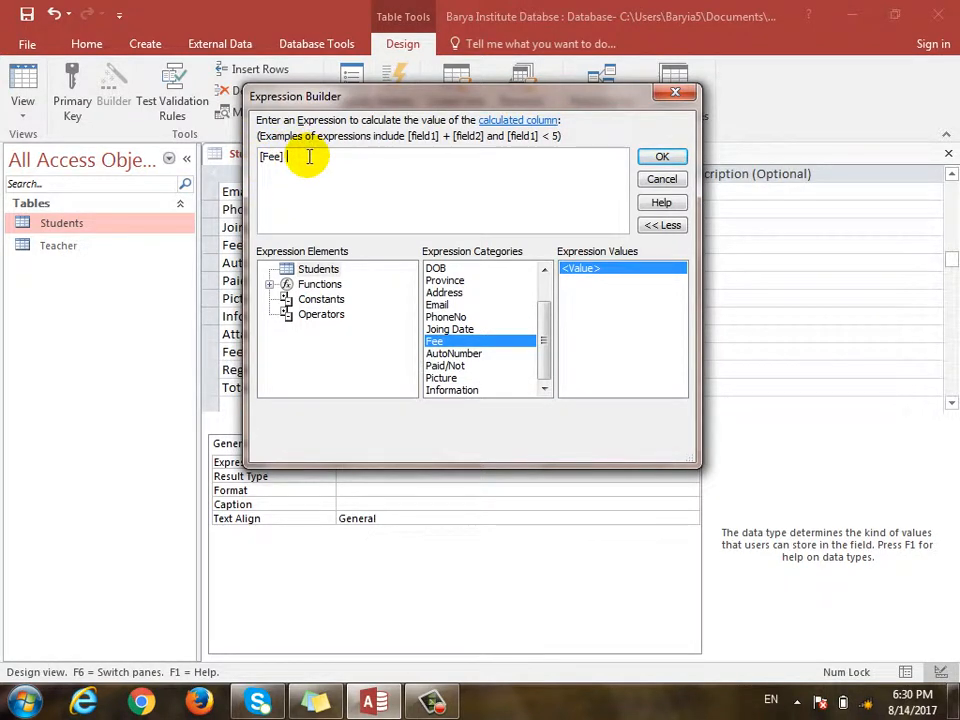
text(+)
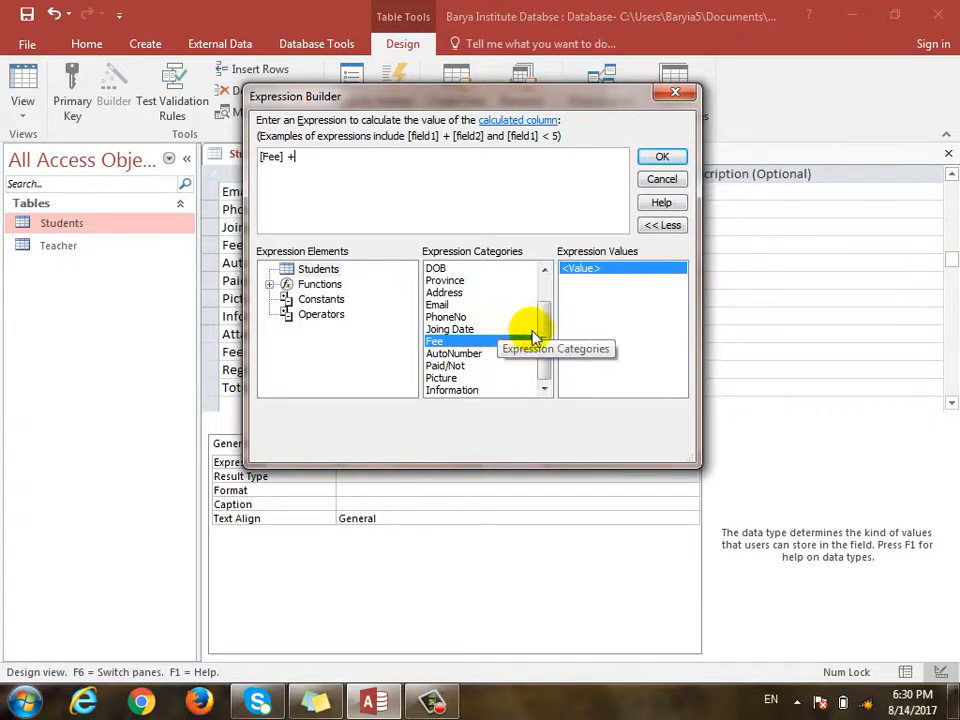
mouse_move(541, 326)
mouse_down()
mouse_move(542, 281)
mouse_move(539, 351)
mouse_up()
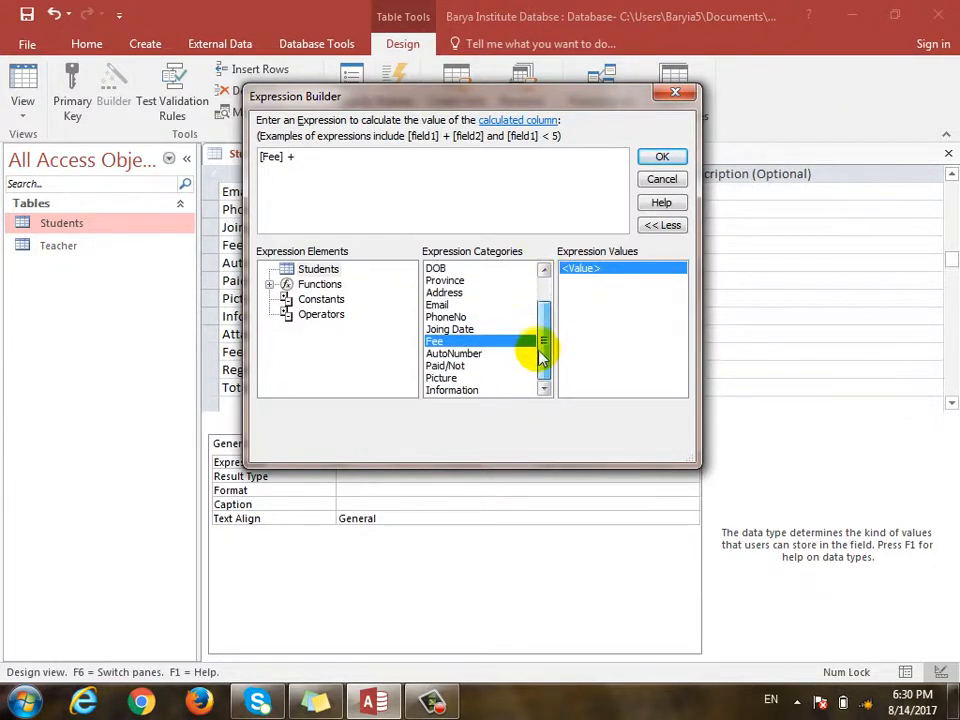
click(652, 177)
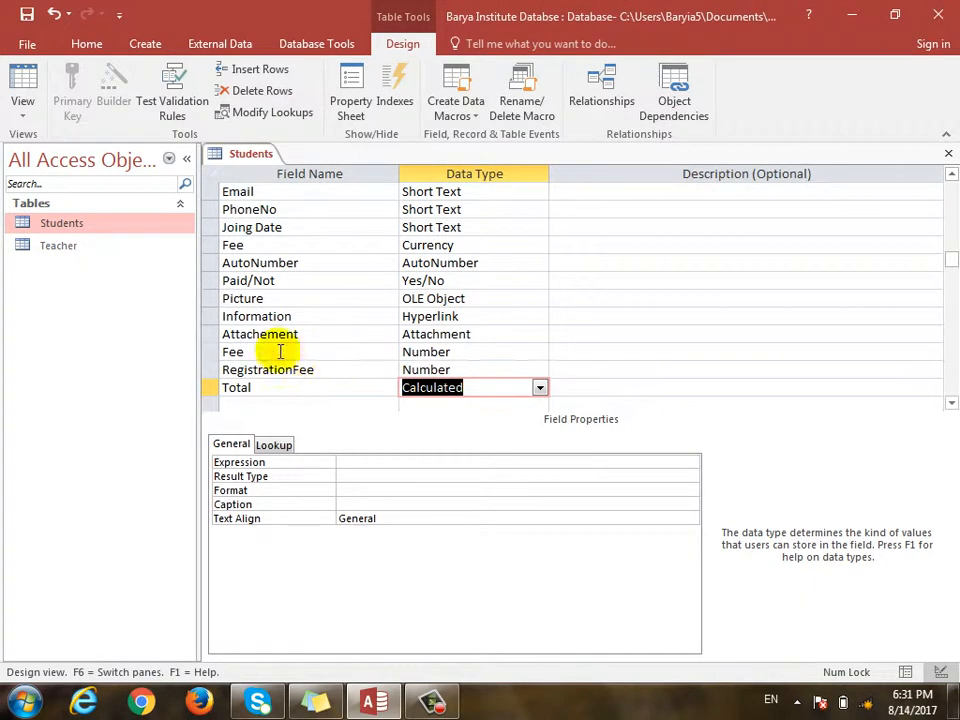
- Try to save the table with both Fee fields, and permanently delete the Currency Fee field with its data
click(24, 13)
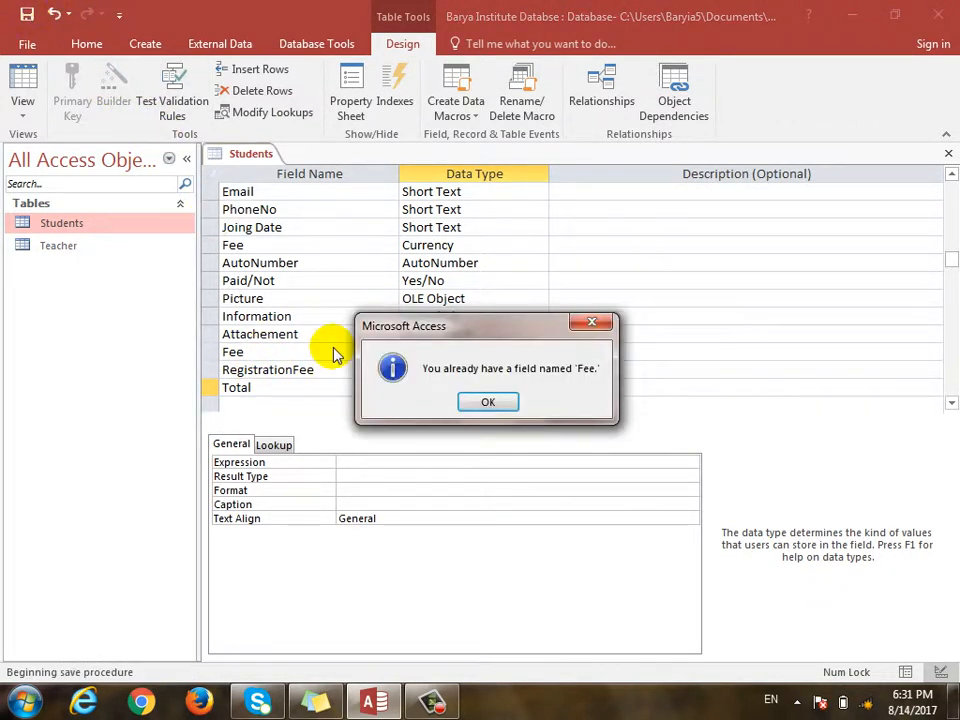
click(507, 406)
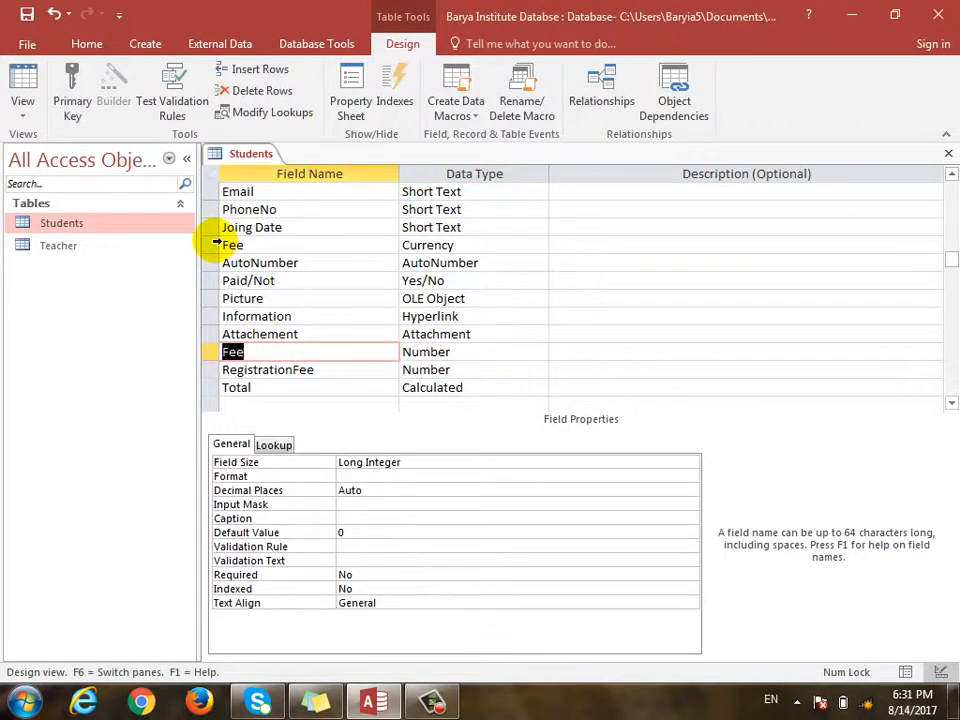
right_click(214, 244)
click(300, 369)
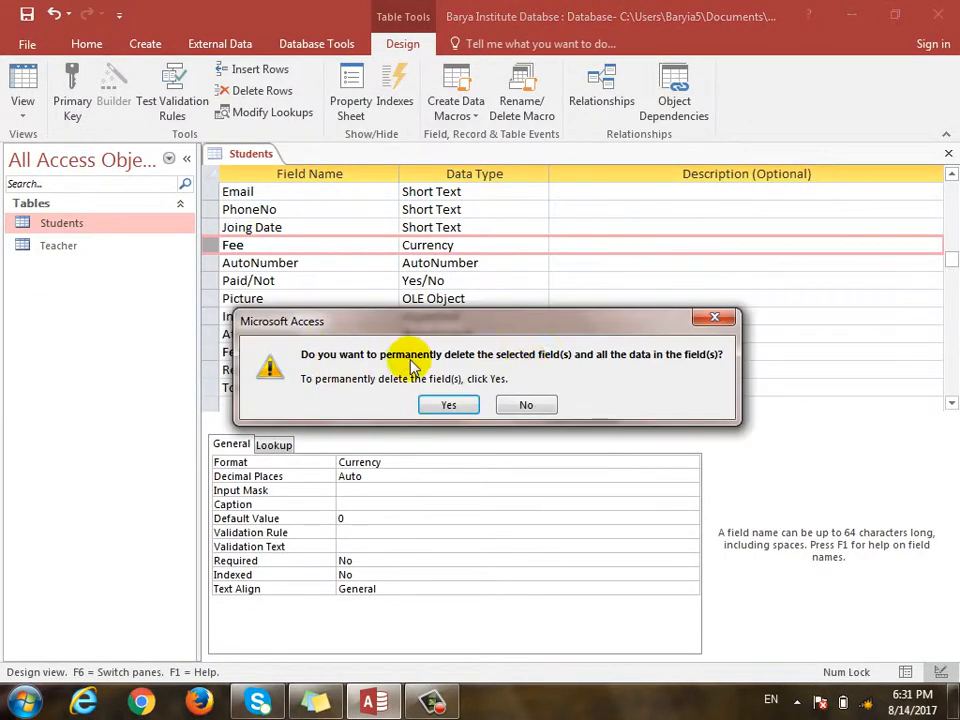
click(449, 405)
- Try to save the table while the Calculated Total field has no expression
click(24, 13)
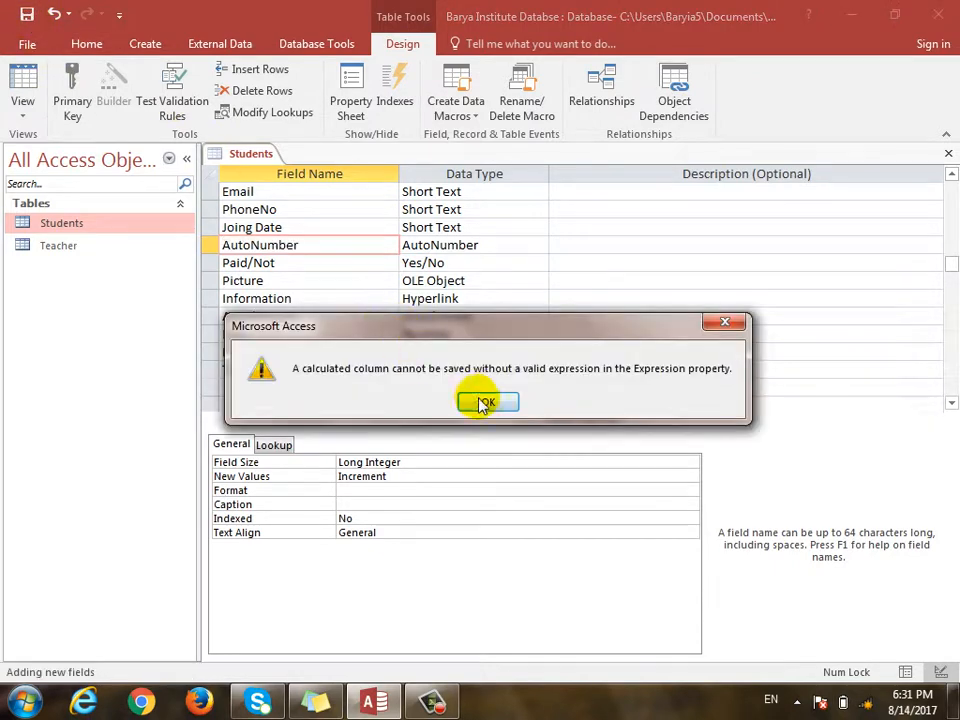
click(484, 404)
click(489, 417)
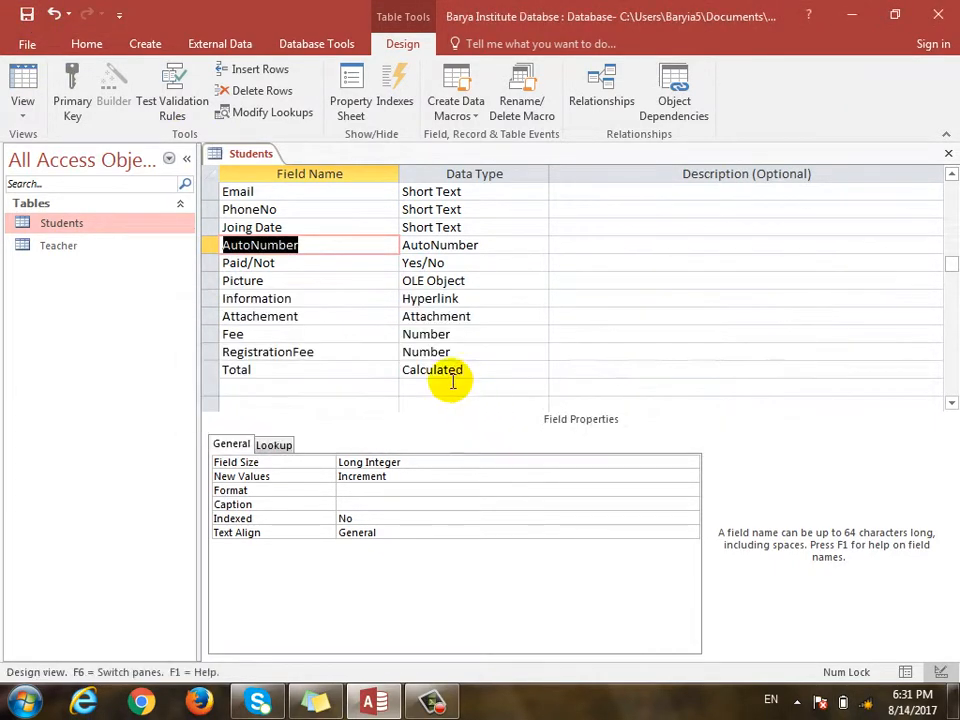
click(340, 336)
click(336, 371)
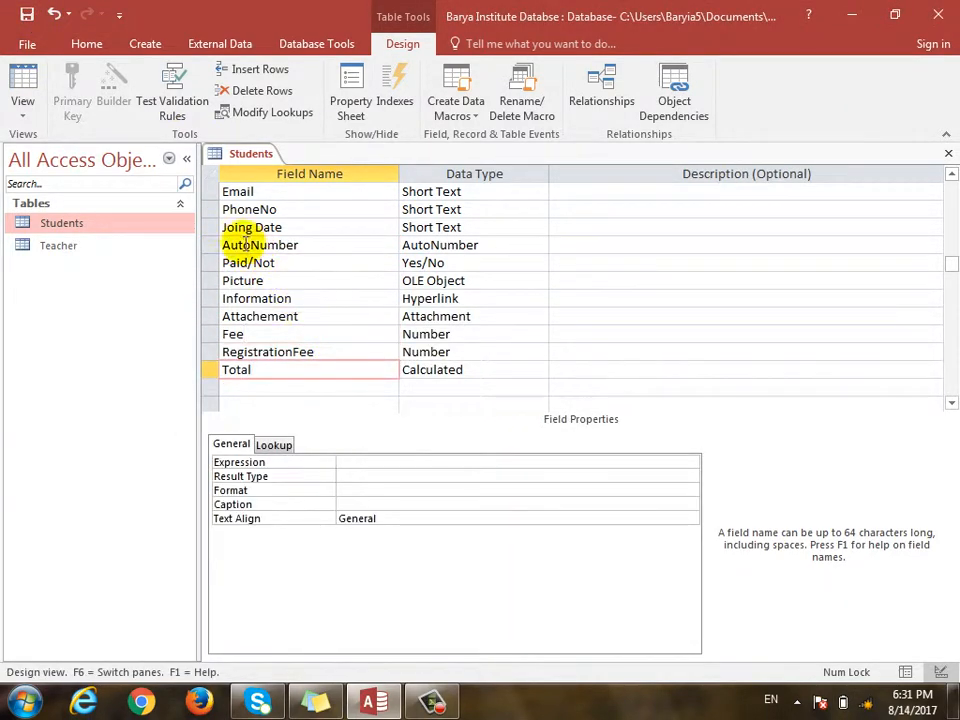
click(24, 14)
click(460, 399)
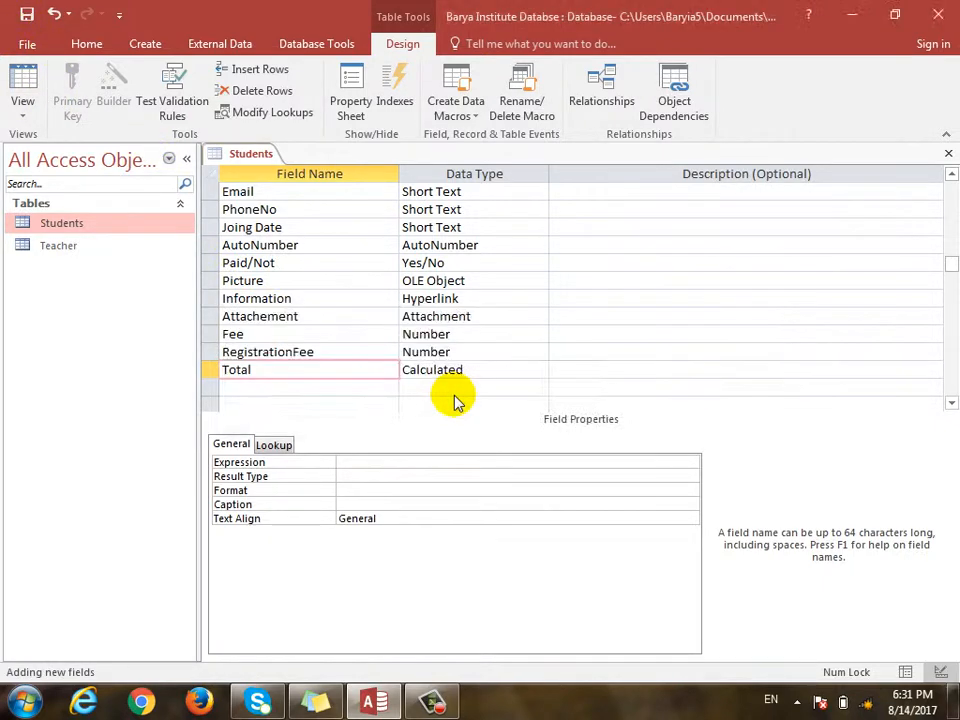
click(489, 416)
- Delete the Total field and save the Students table design
click(213, 369)
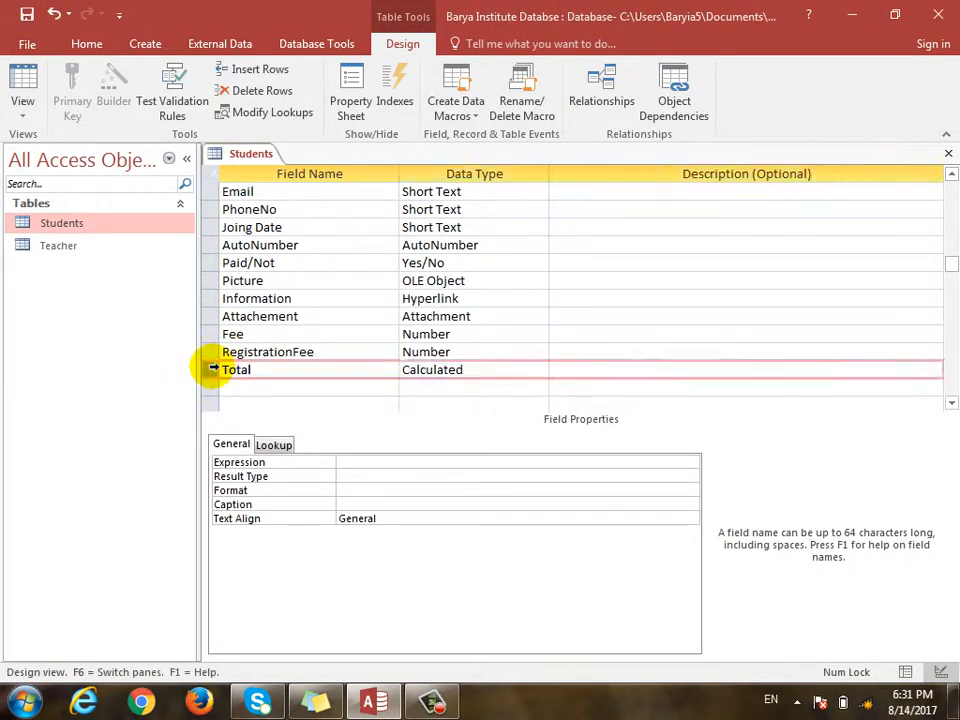
right_click(213, 369)
click(272, 490)
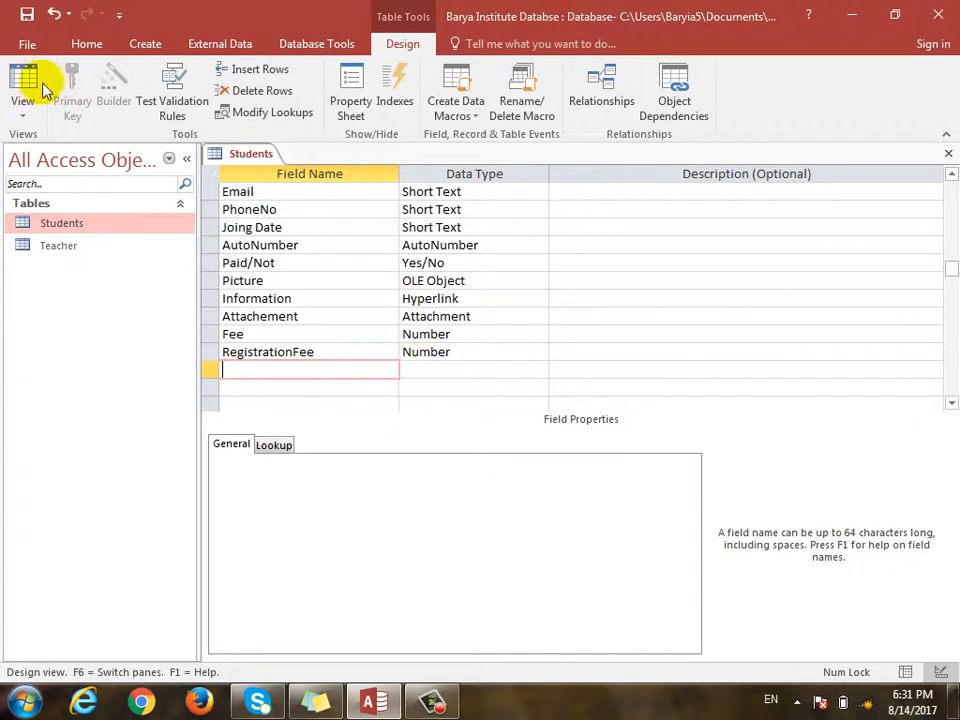
click(26, 13)
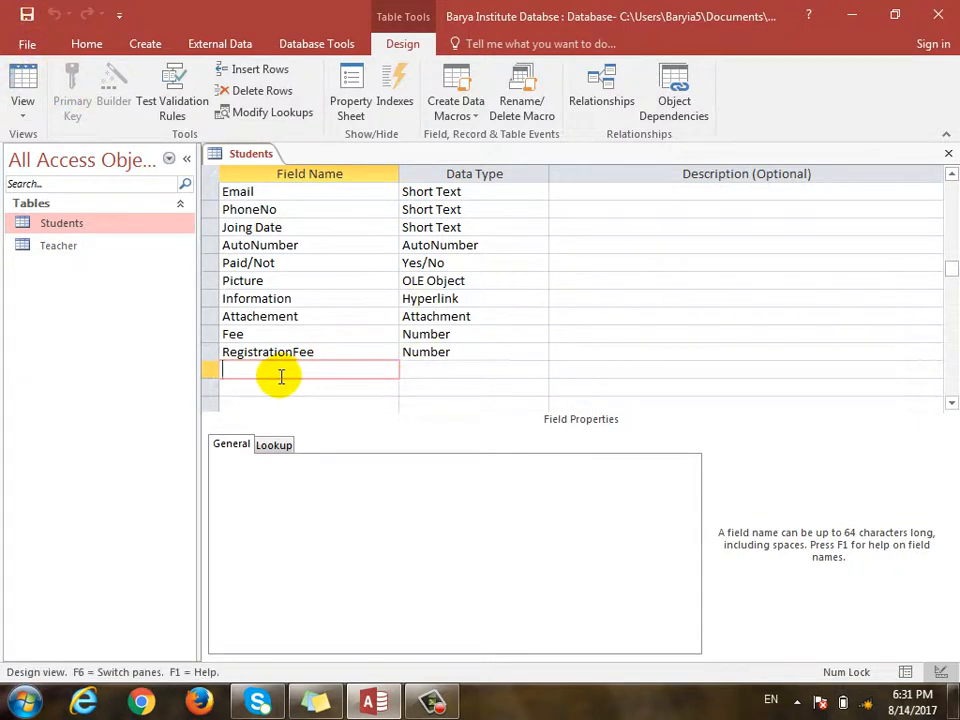
- Add a Calculated field named Total below RegistrationFee with the expression [Fee] + [RegistrationFee]
text(Total)
key(Tab)
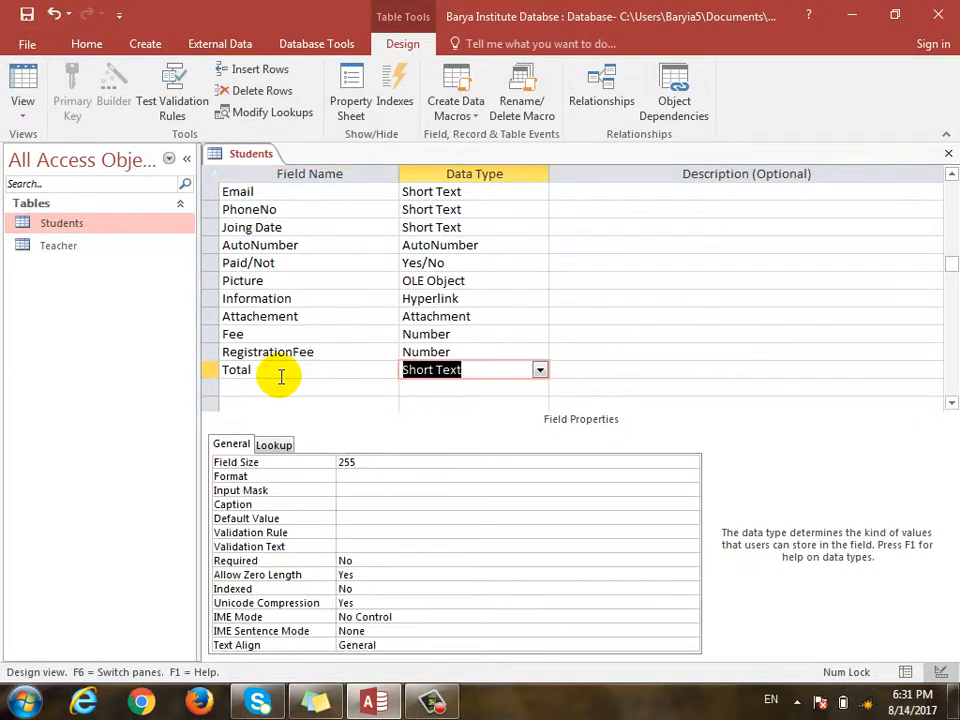
click(540, 372)
click(491, 563)
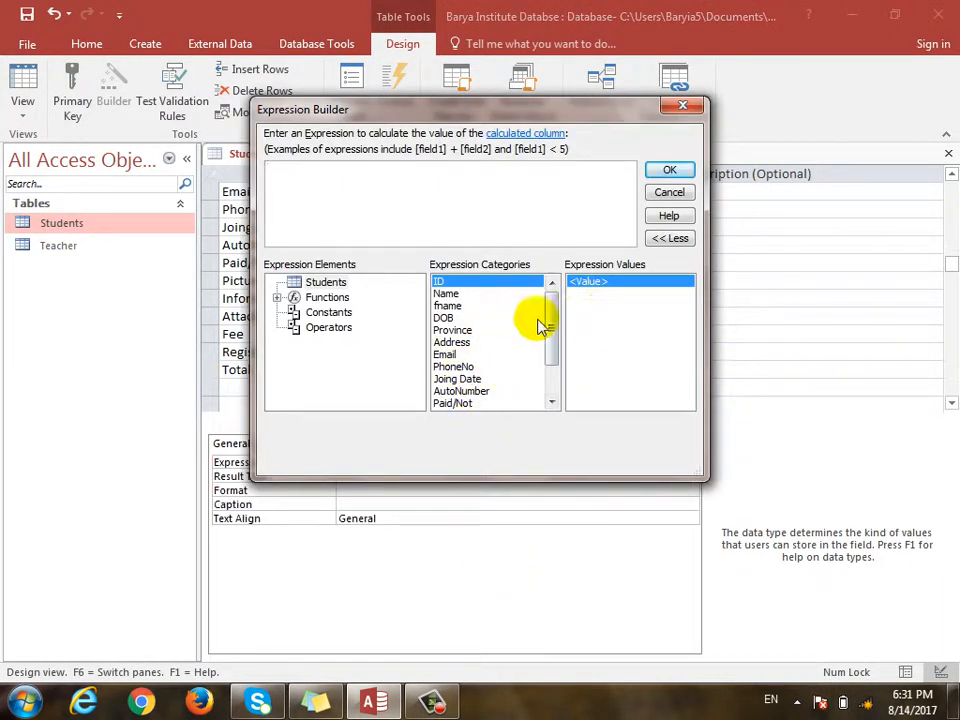
drag(551, 355, 553, 407)
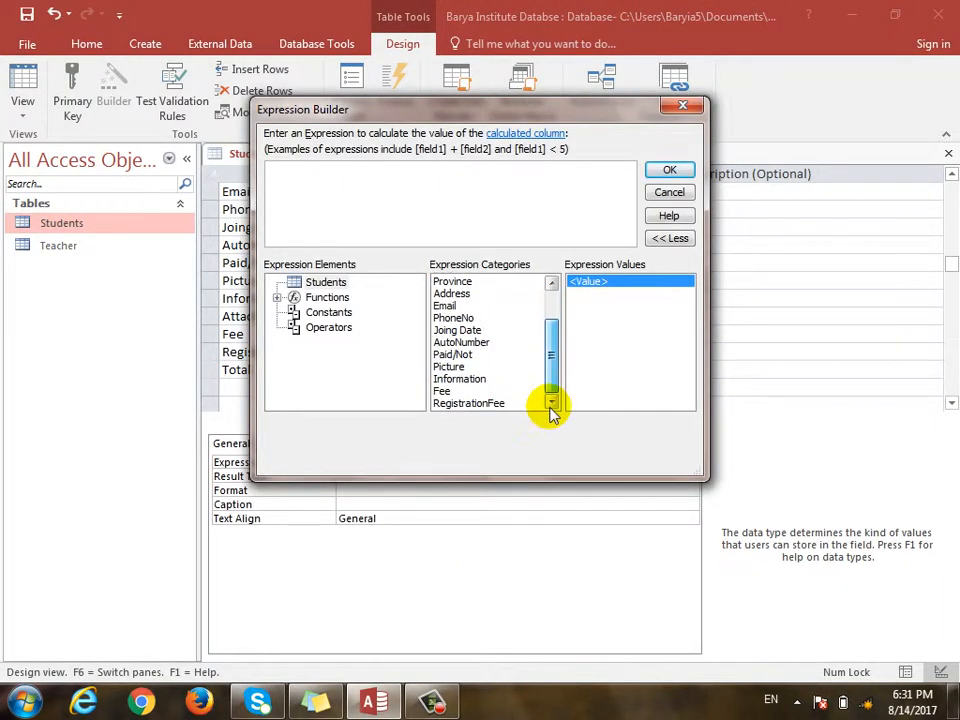
double_click(444, 393)
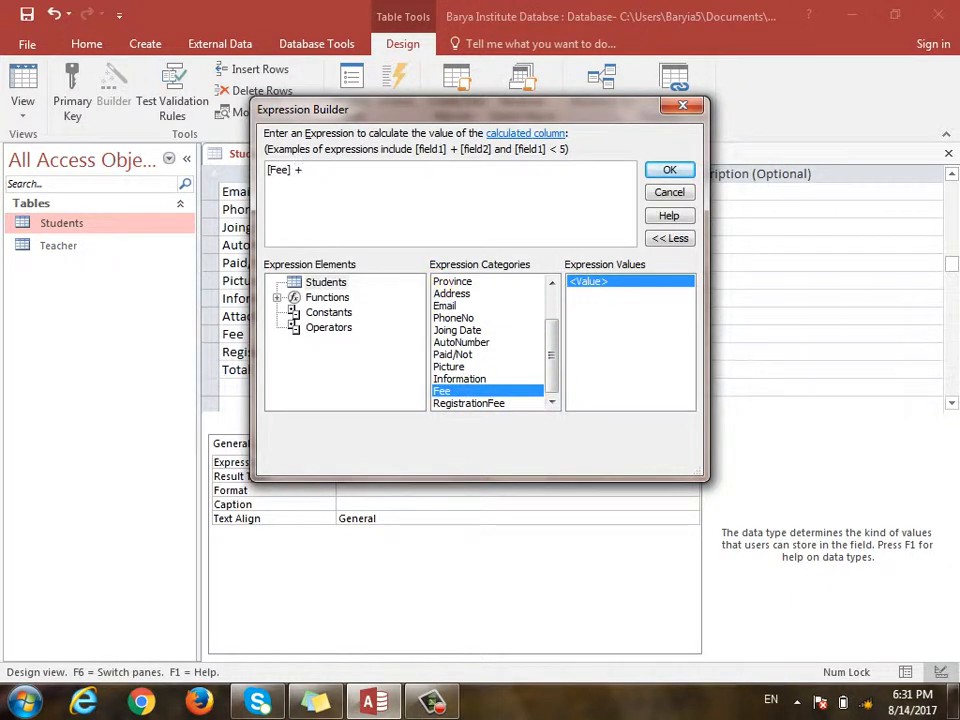
double_click(450, 403)
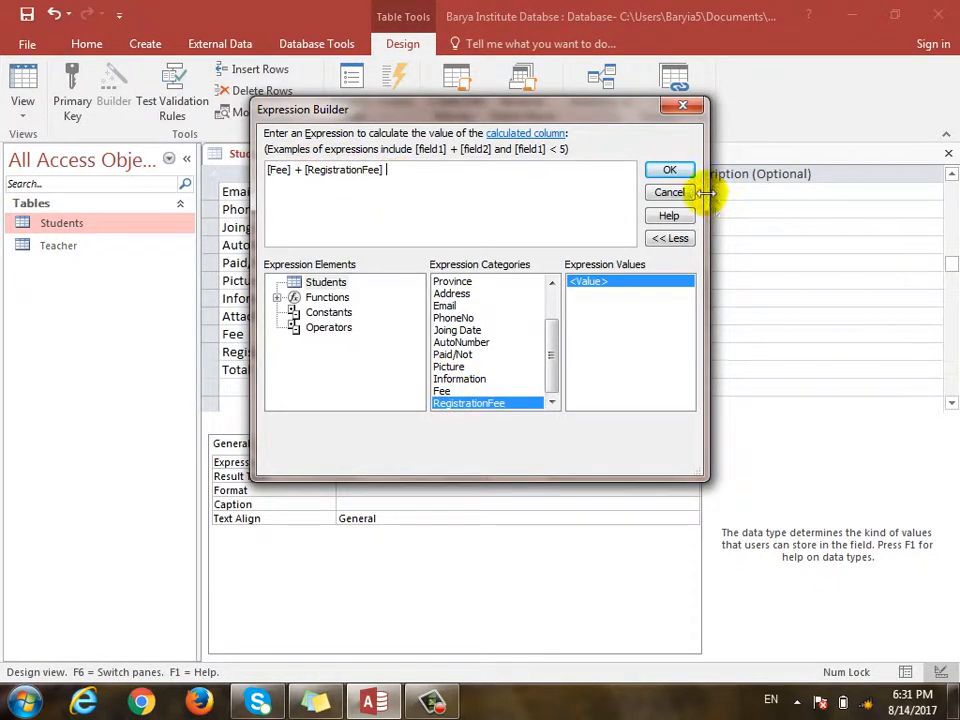
click(669, 169)
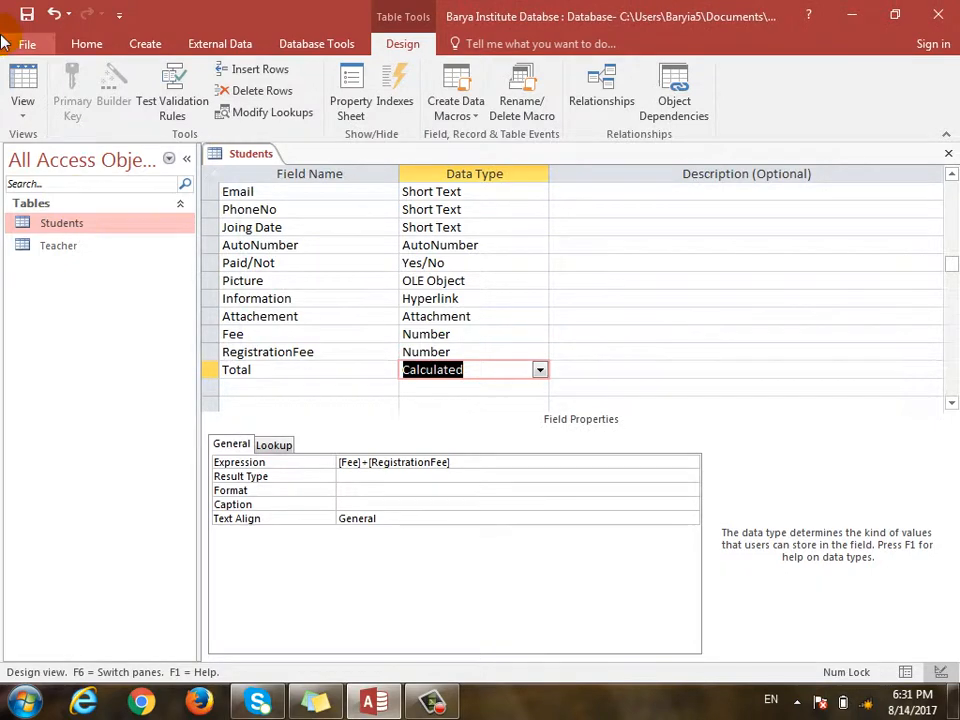
- Save the Students table, show its datasheet, and enter Fee 200 and RegistrationFee 100 in the first record
click(23, 85)
click(432, 410)
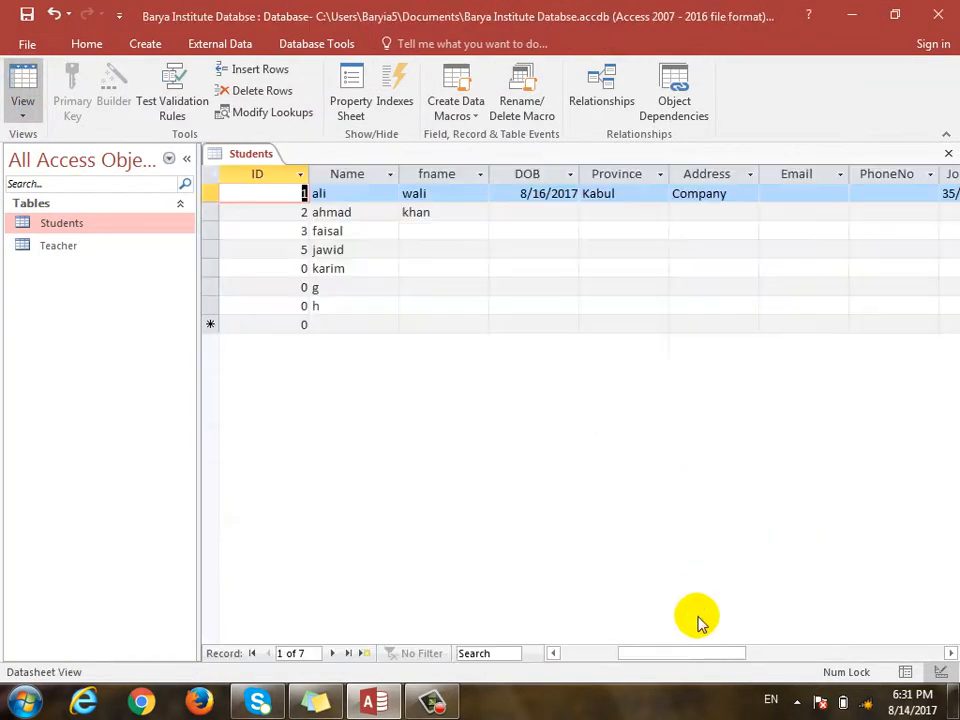
drag(677, 655, 838, 655)
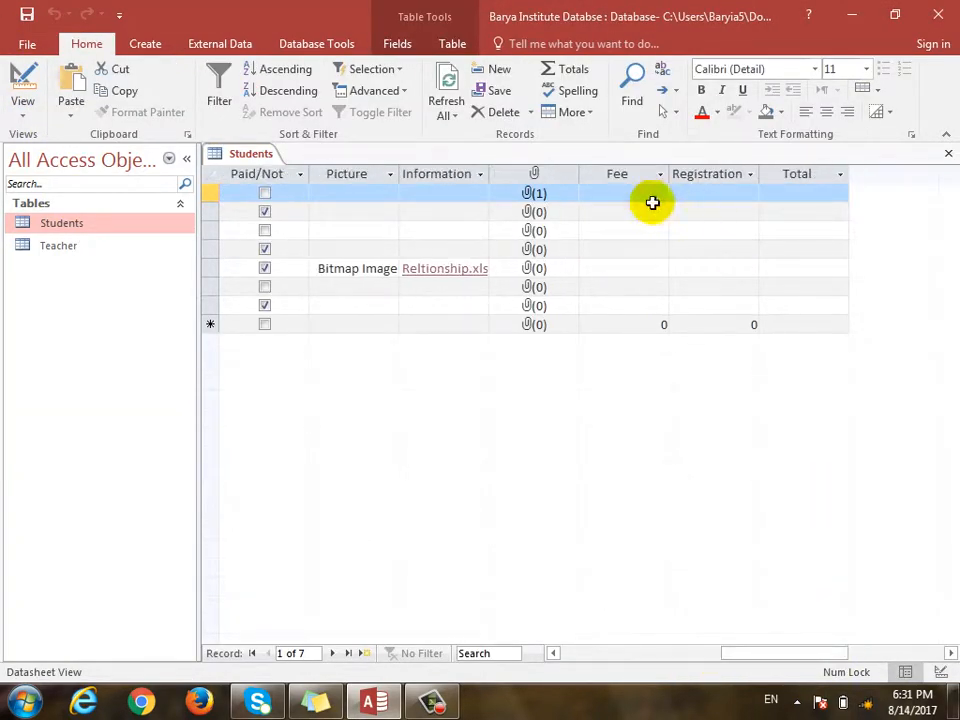
click(617, 195)
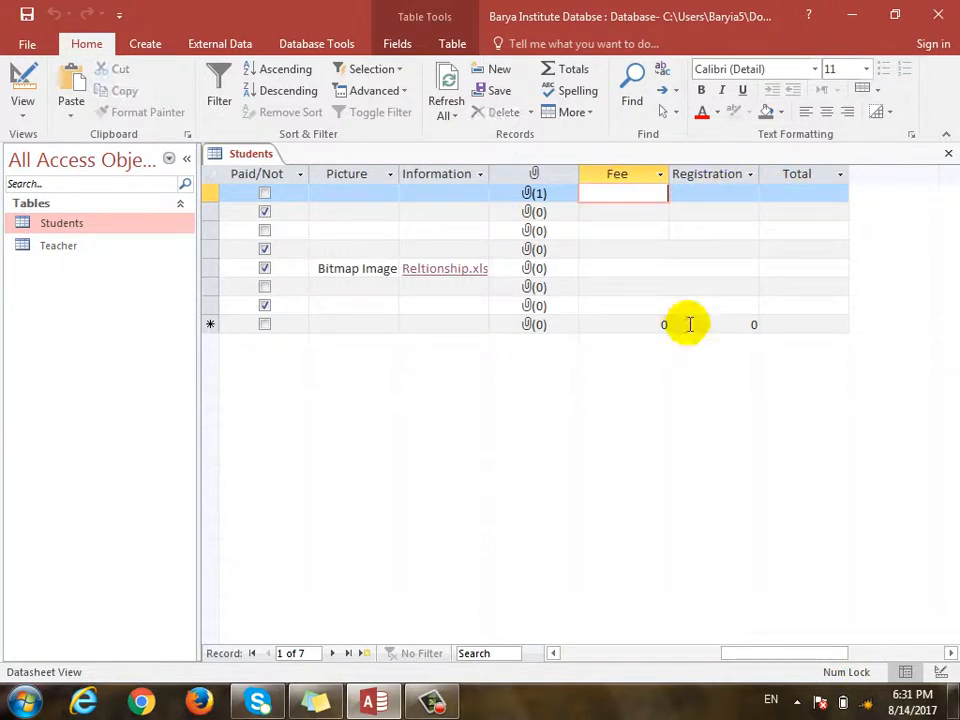
key(Tab)
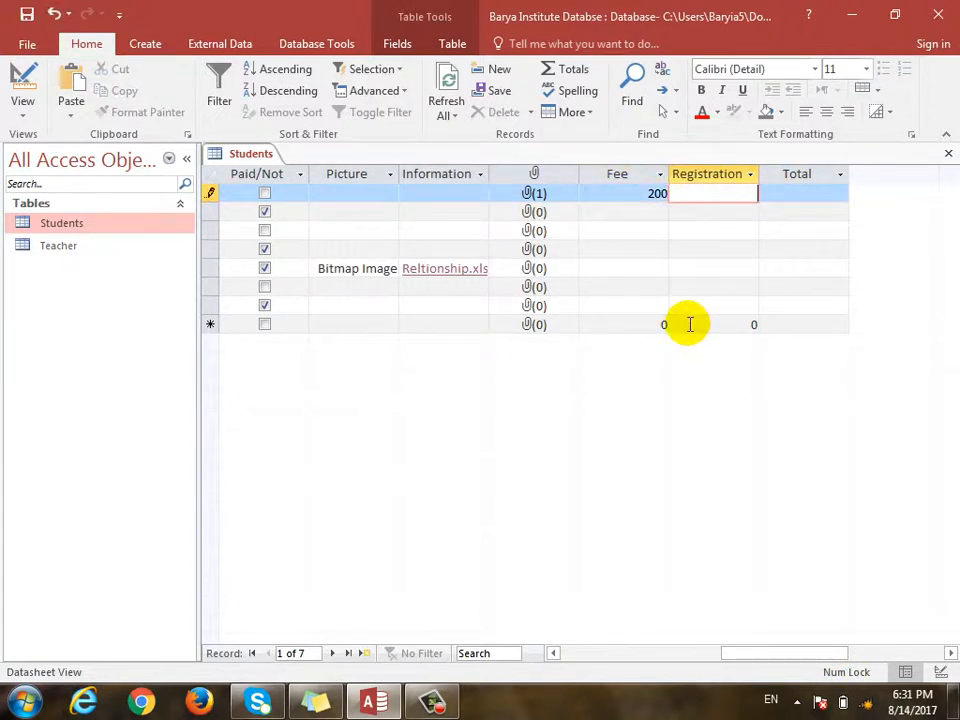
text(100)
key(Down)
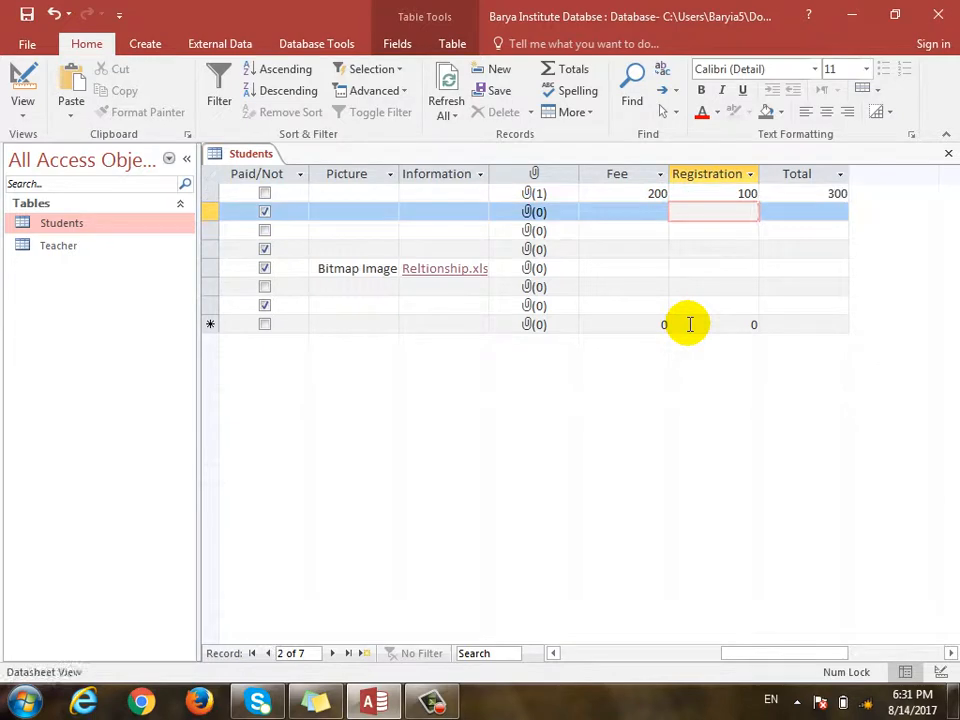
key(shift+Tab)
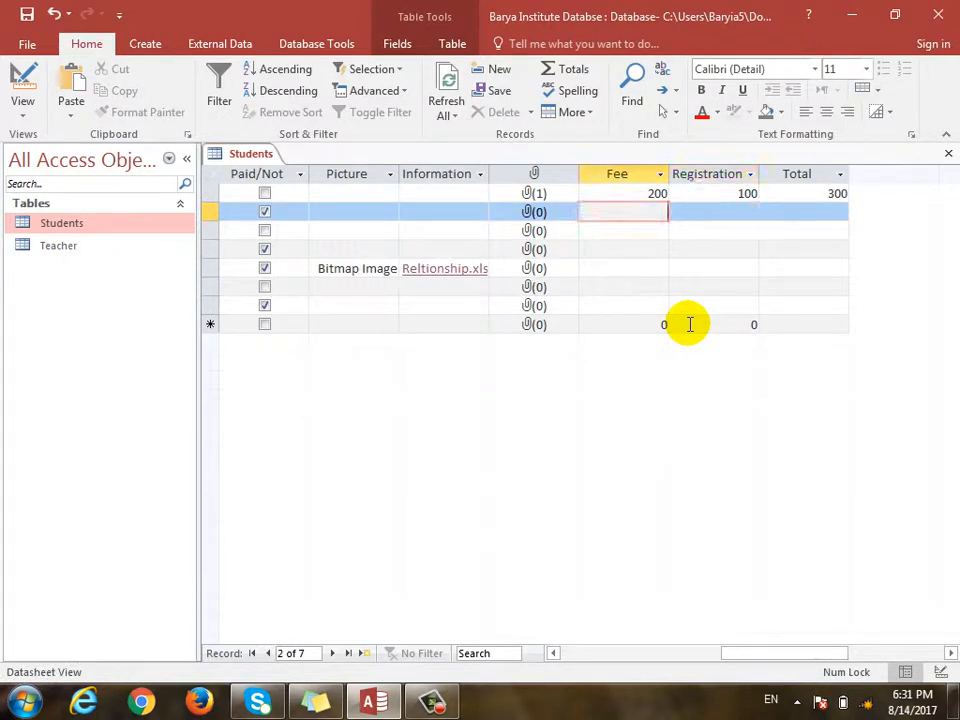
- Return to the table design, add a Province field below Total, and start the Lookup Wizard for it with self-typed values
key(ctrl+period)
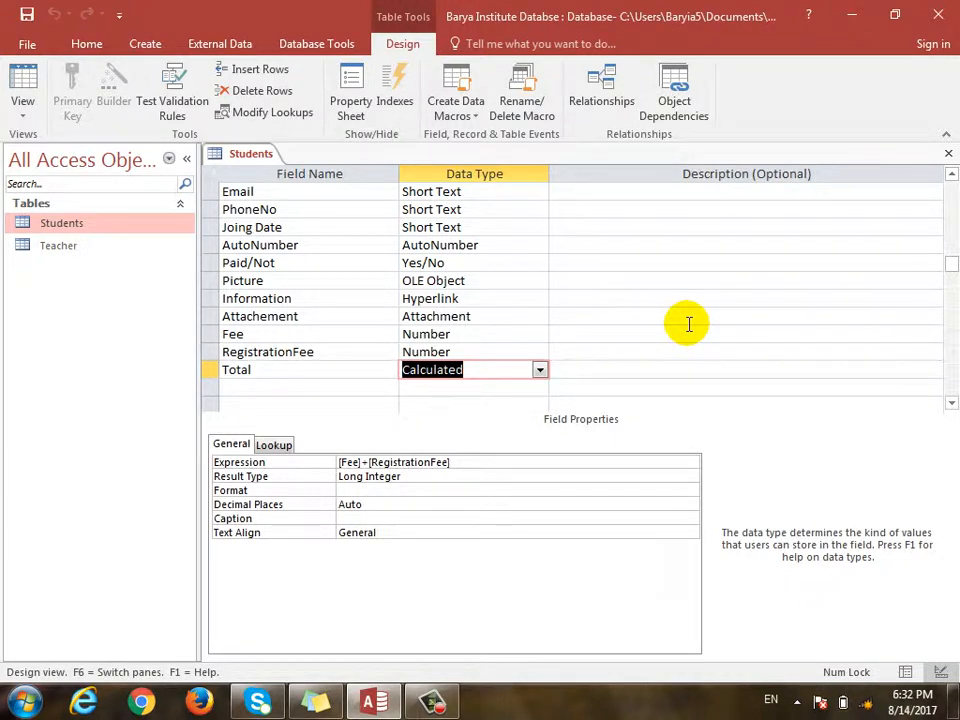
click(540, 370)
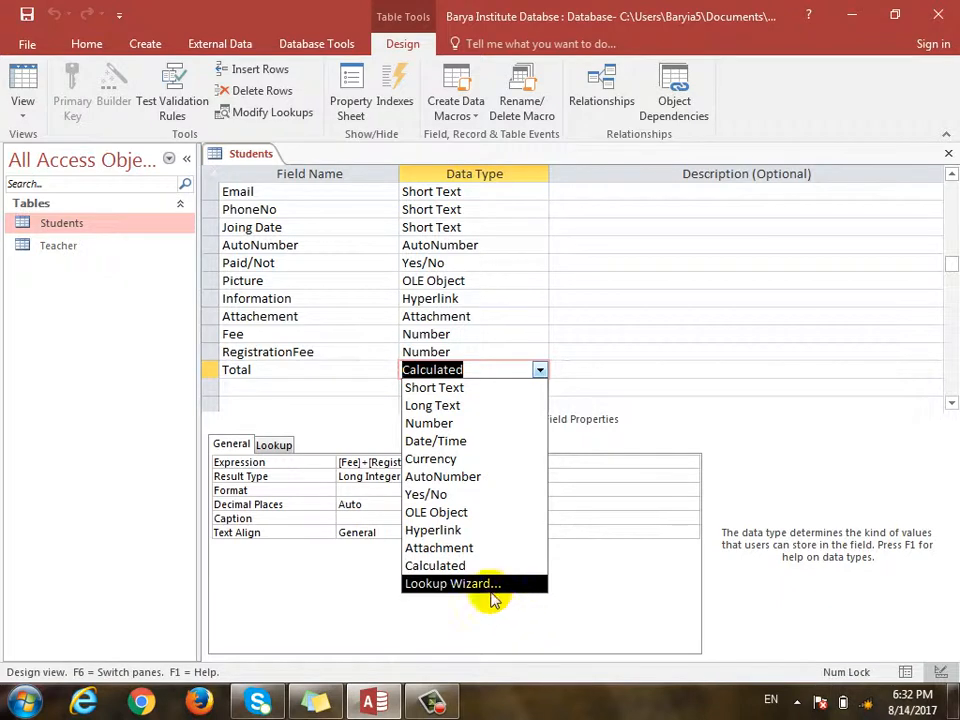
click(302, 384)
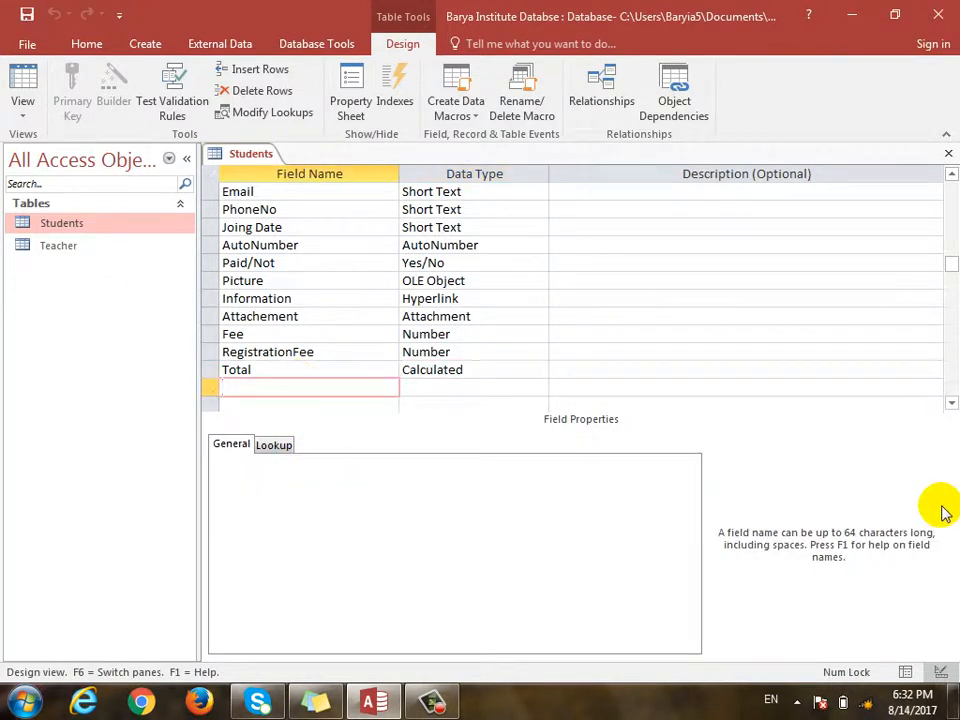
text(Province)
key(Tab)
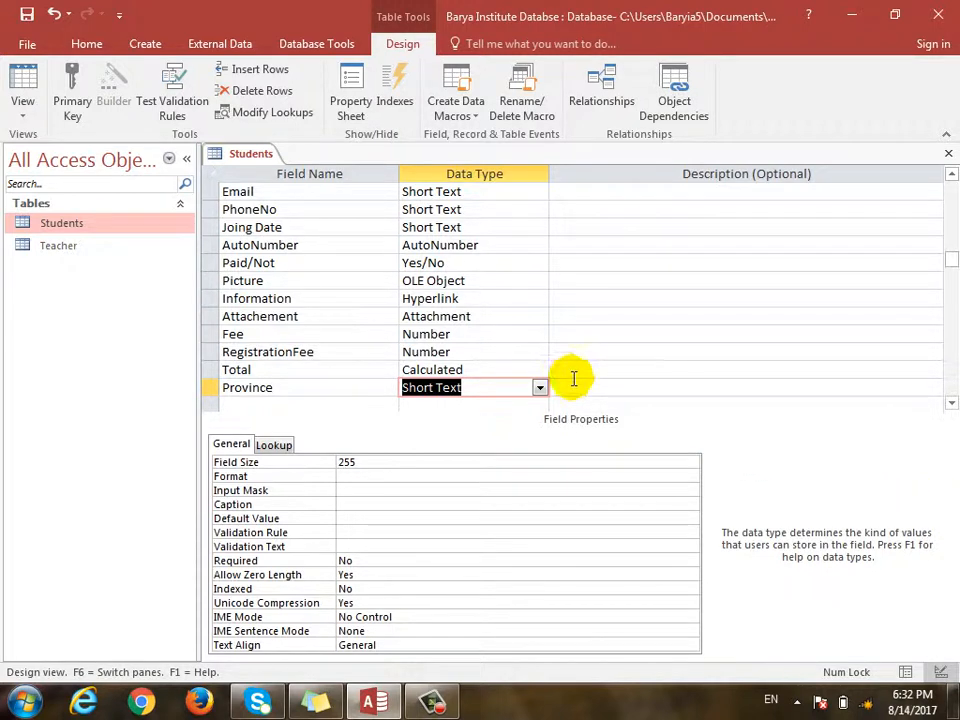
click(540, 387)
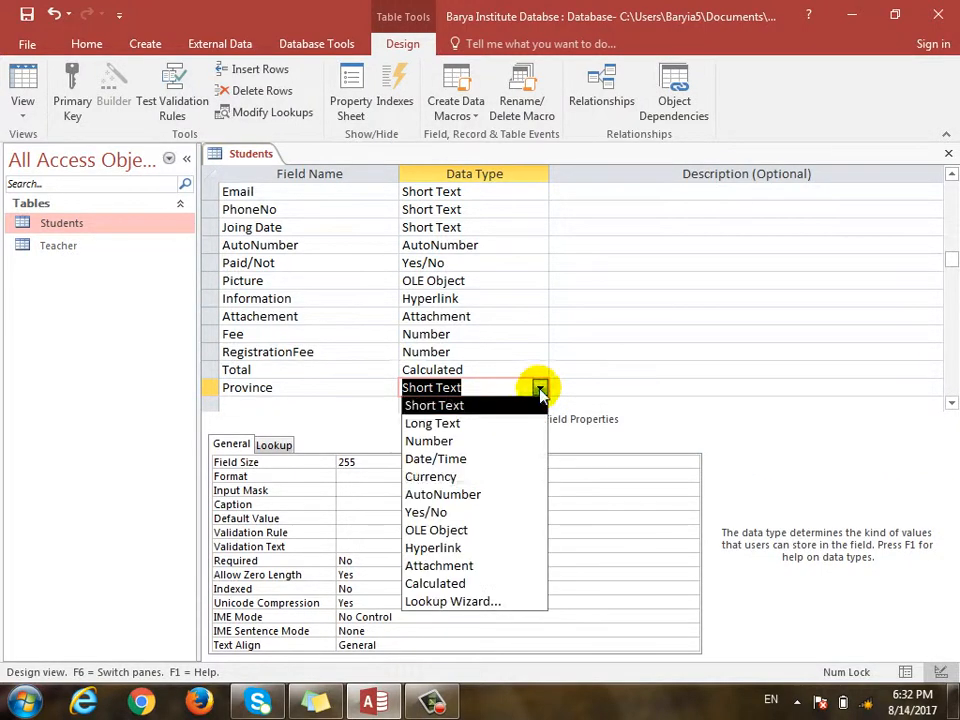
click(515, 600)
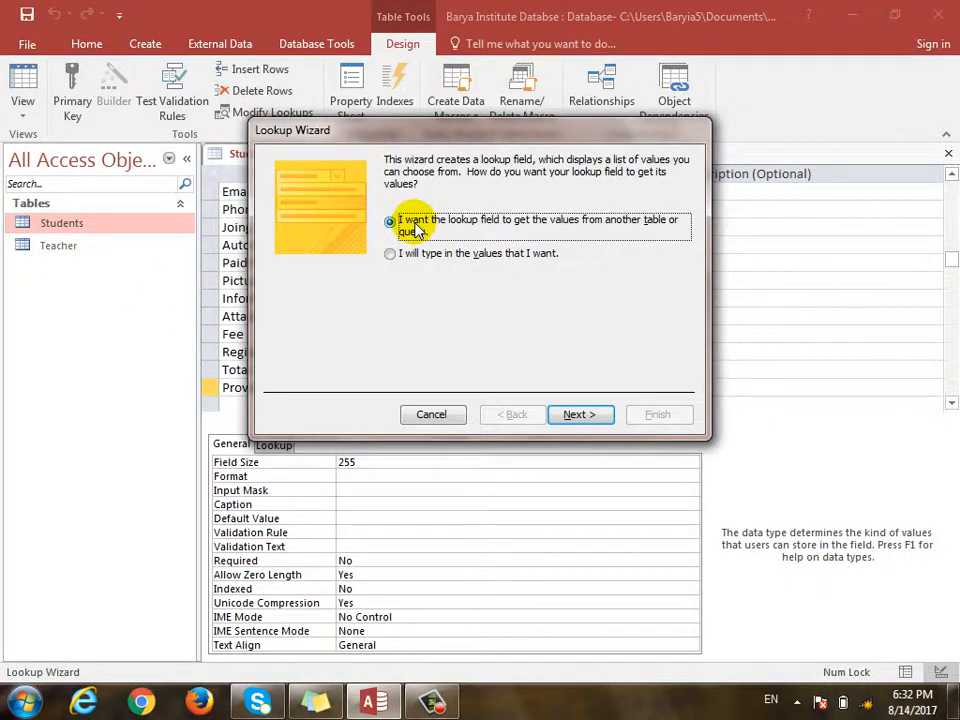
click(392, 256)
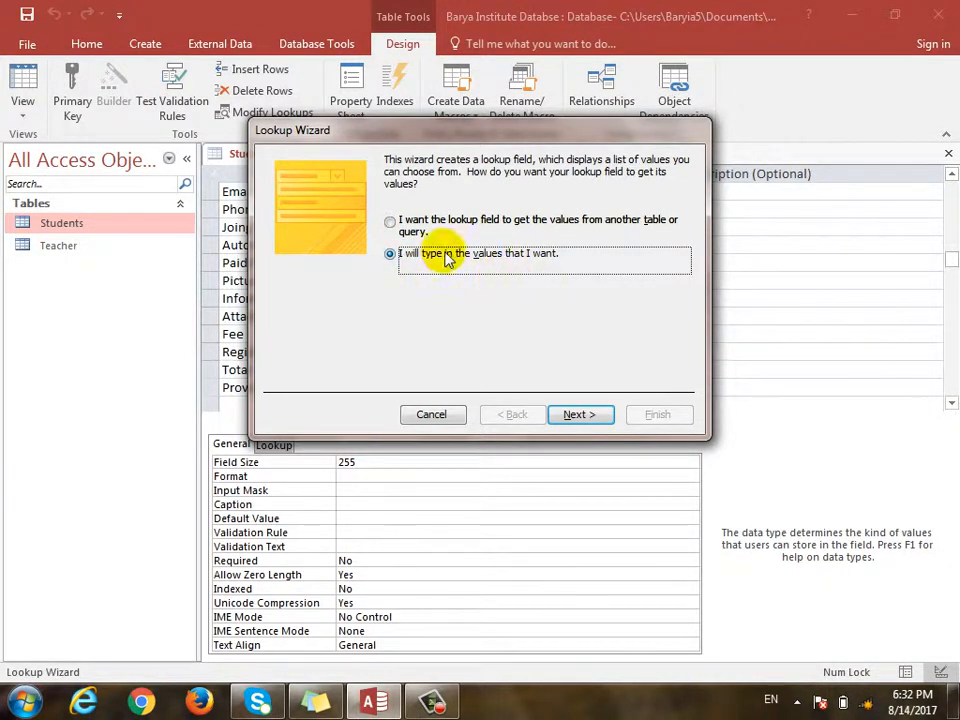
click(578, 414)
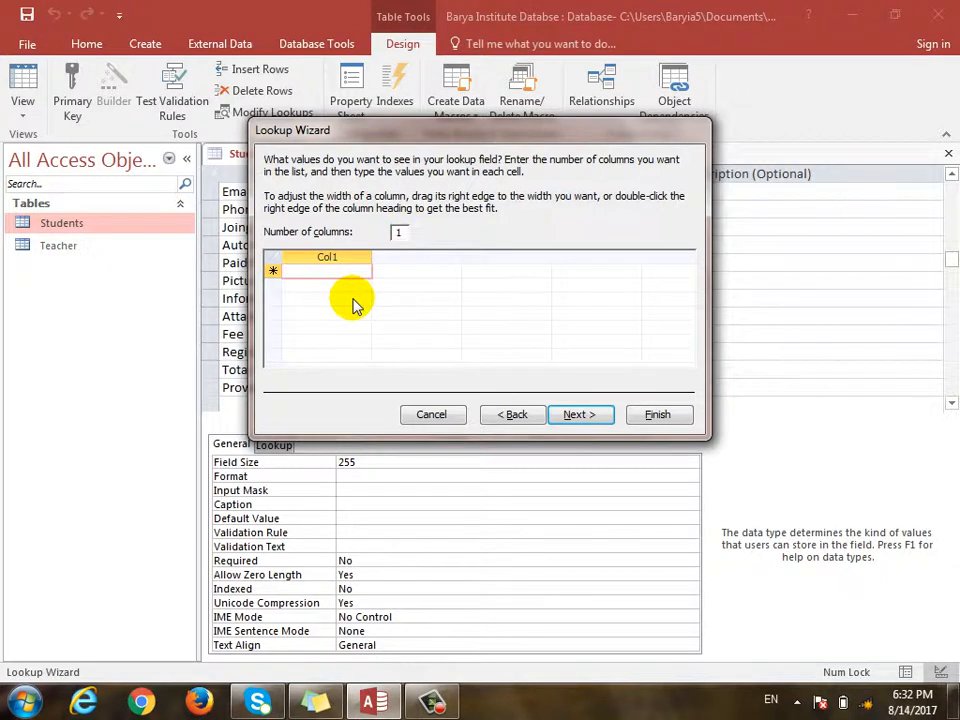
- Enter Kabul and Kandahar as the first two values of the single-column Province lookup list
text(Ka)
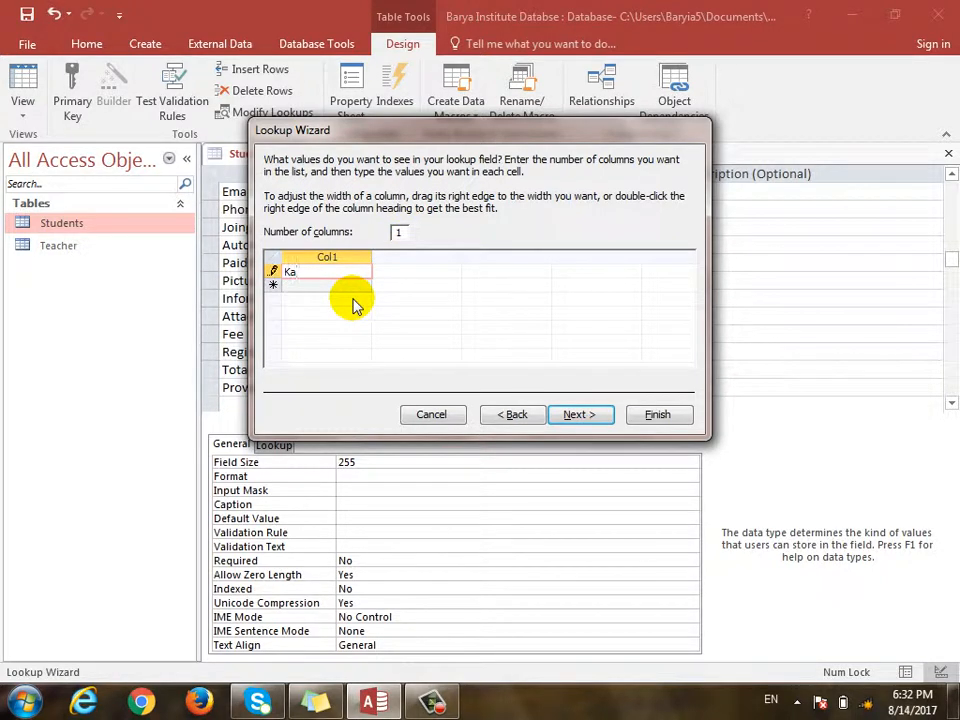
text(bul)
key(Return)
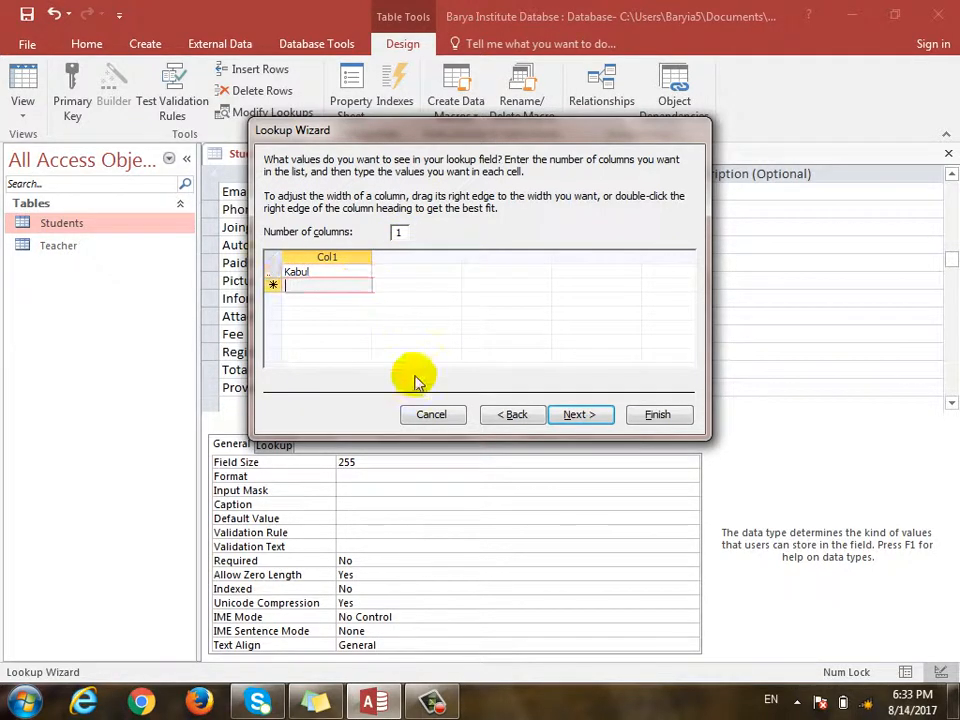
text(Khandaha)
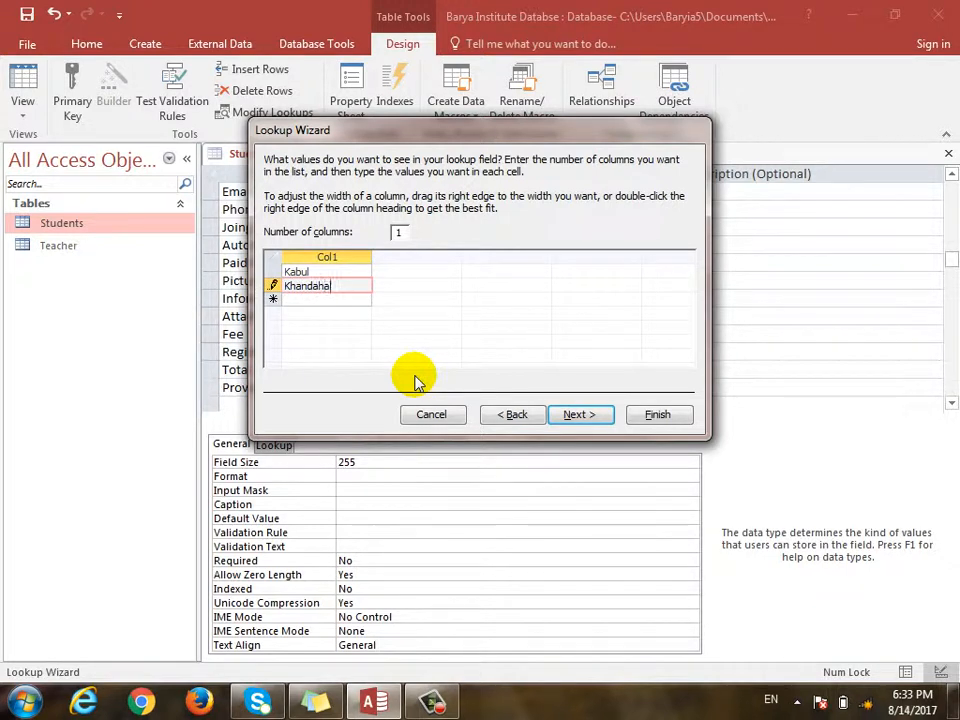
key(Left)
key(Left)
key(Left)
key(Left)
key(BackSpace)
key(Tab)
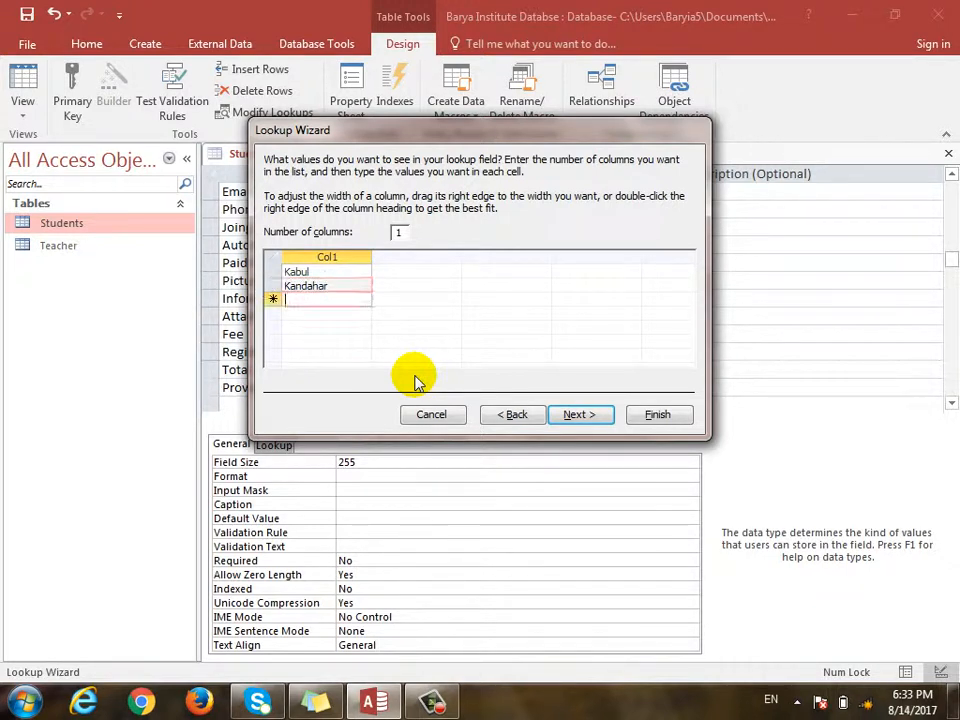
- Add Herat, Ghazni and Parwan to the lookup list and finish the wizard with the label Province
text(He)
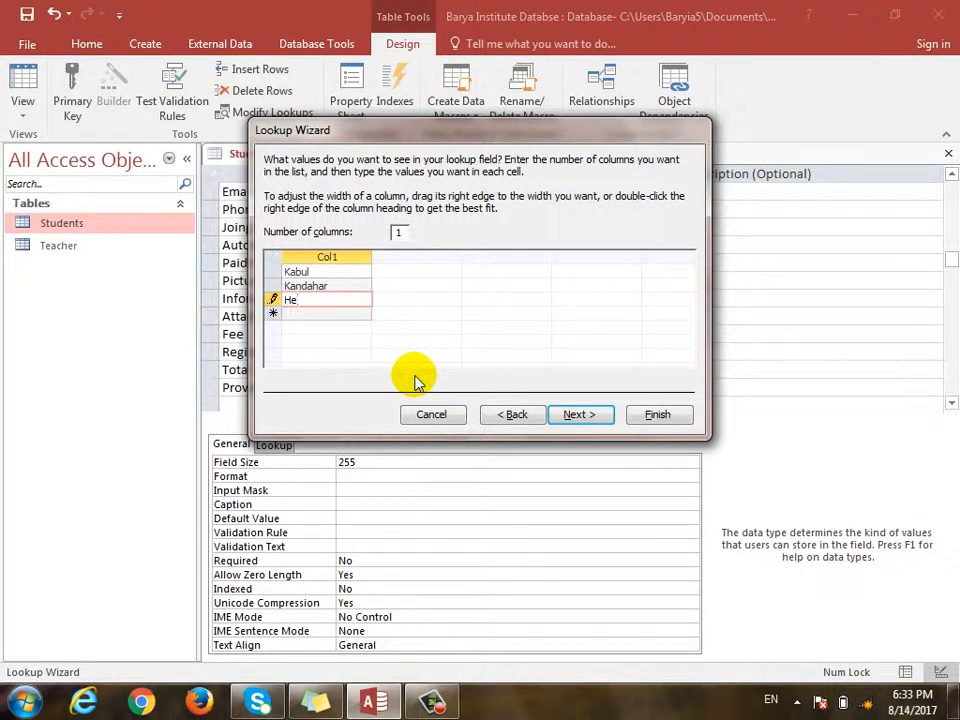
text(rat)
key(Tab)
text(G)
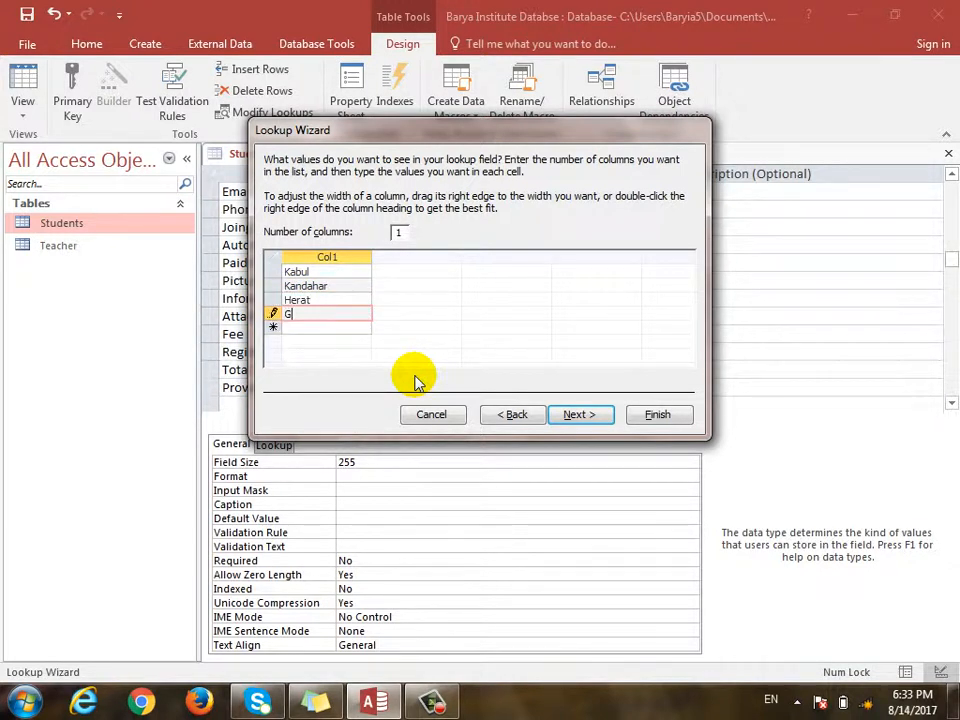
text(ha)
key(BackSpace)
key(BackSpace)
text(a)
key(Tab)
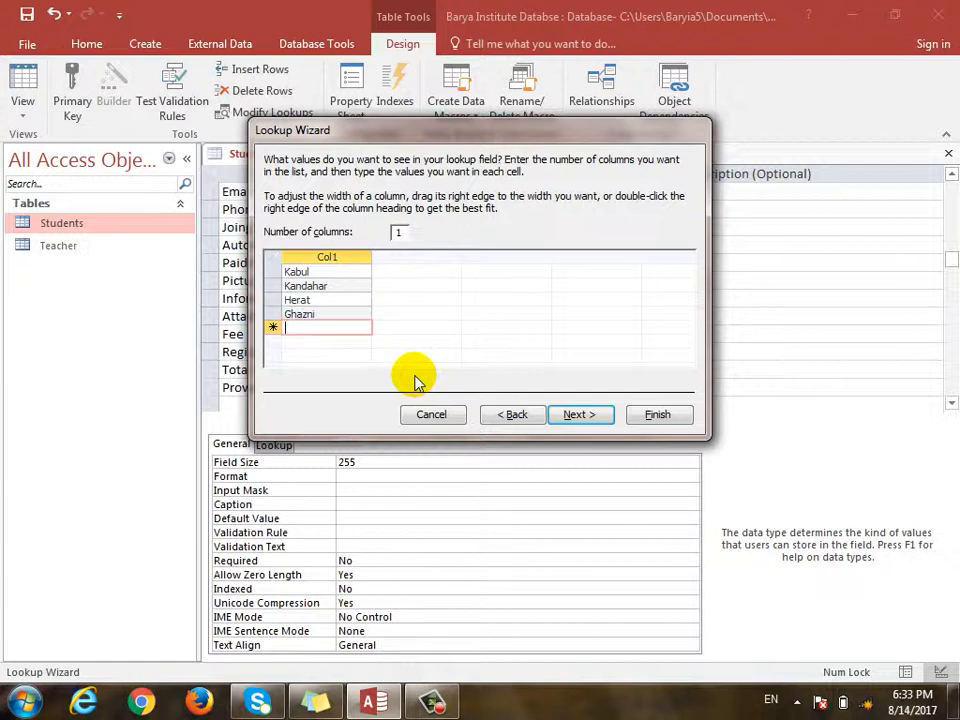
text(Parwan)
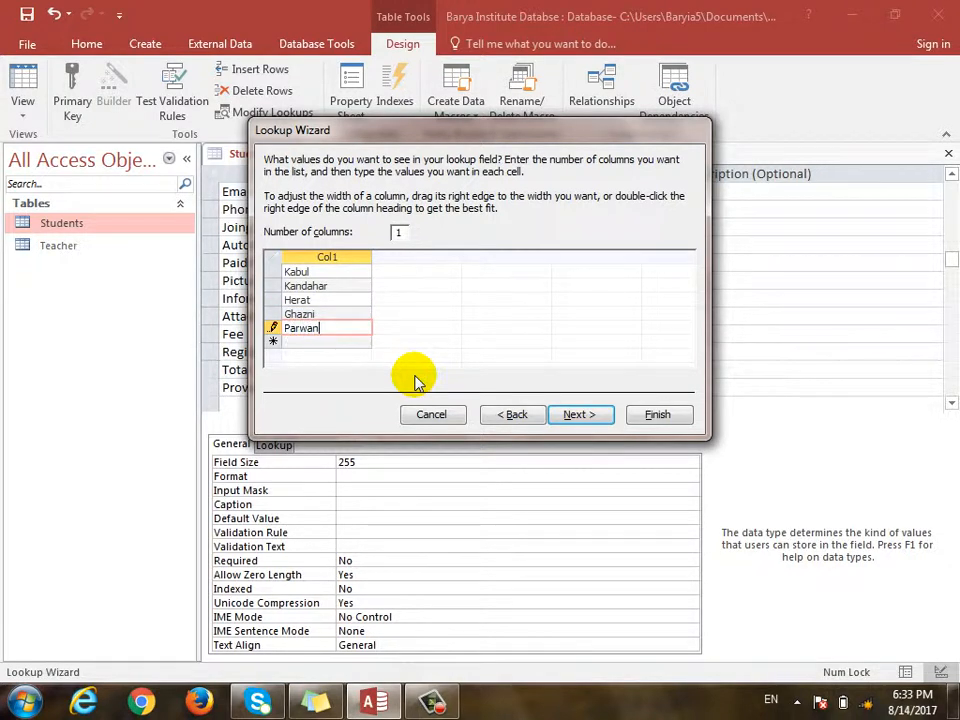
click(574, 414)
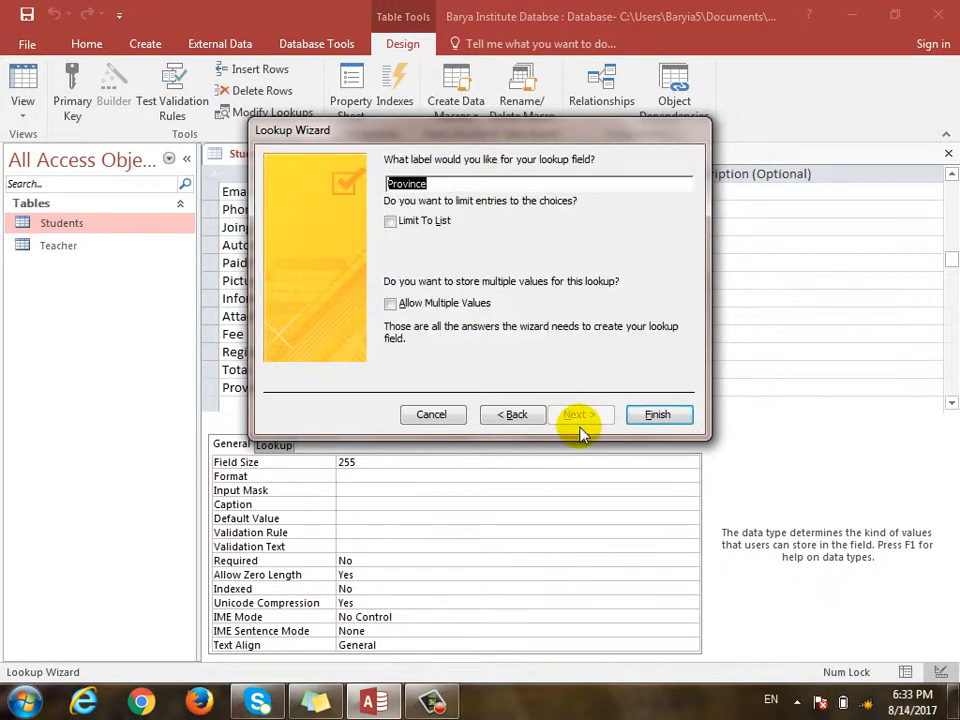
click(650, 414)
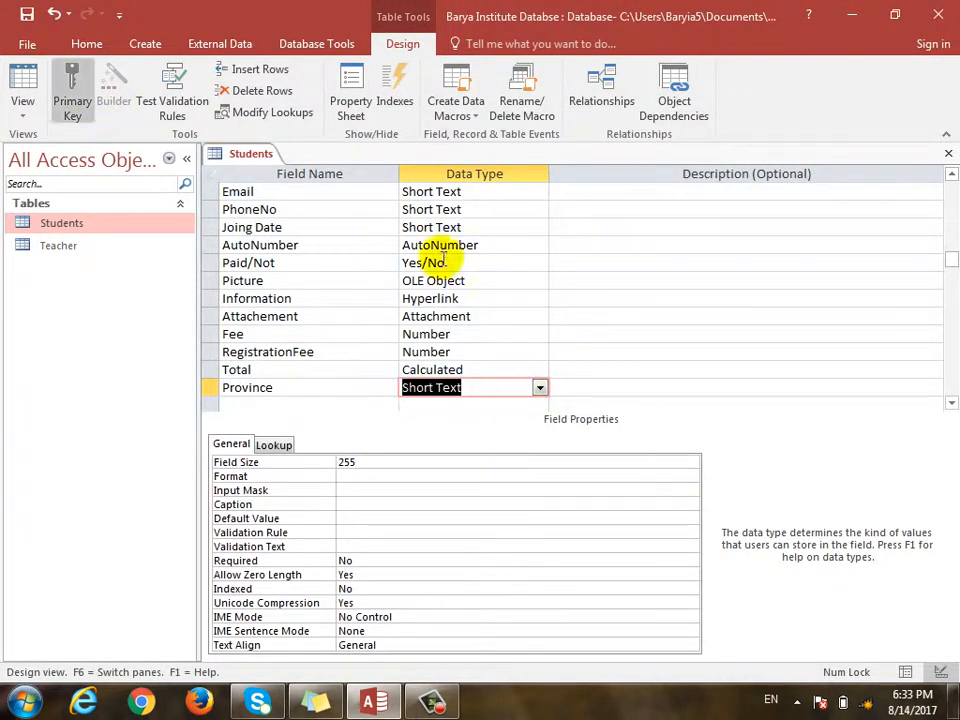
- Try to save the Students table and show its datasheet with both Province fields in the design
click(23, 104)
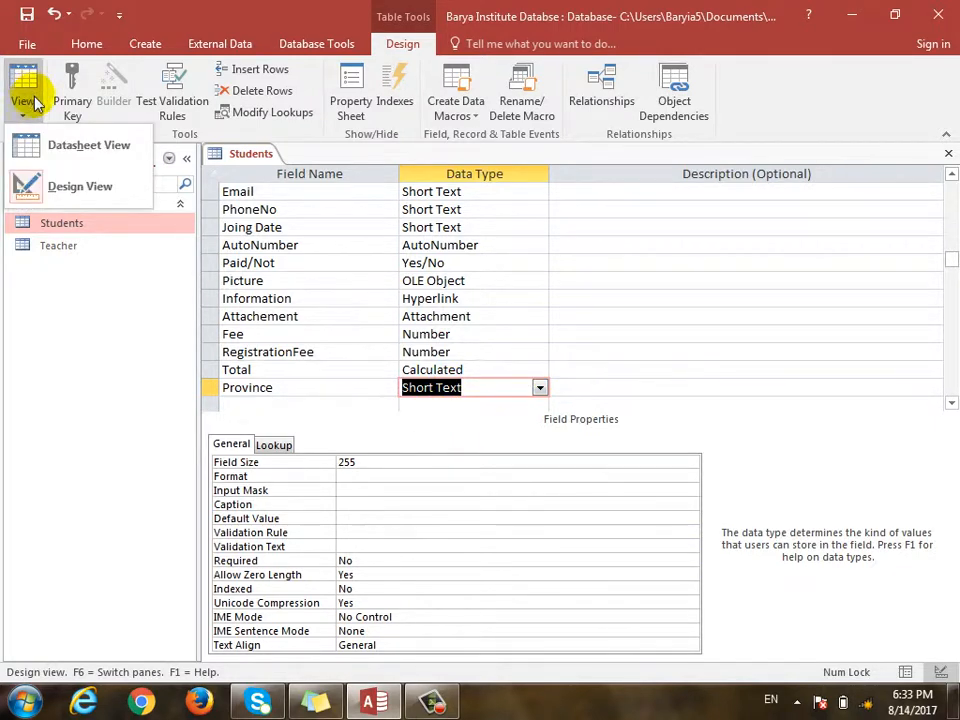
click(57, 152)
click(449, 404)
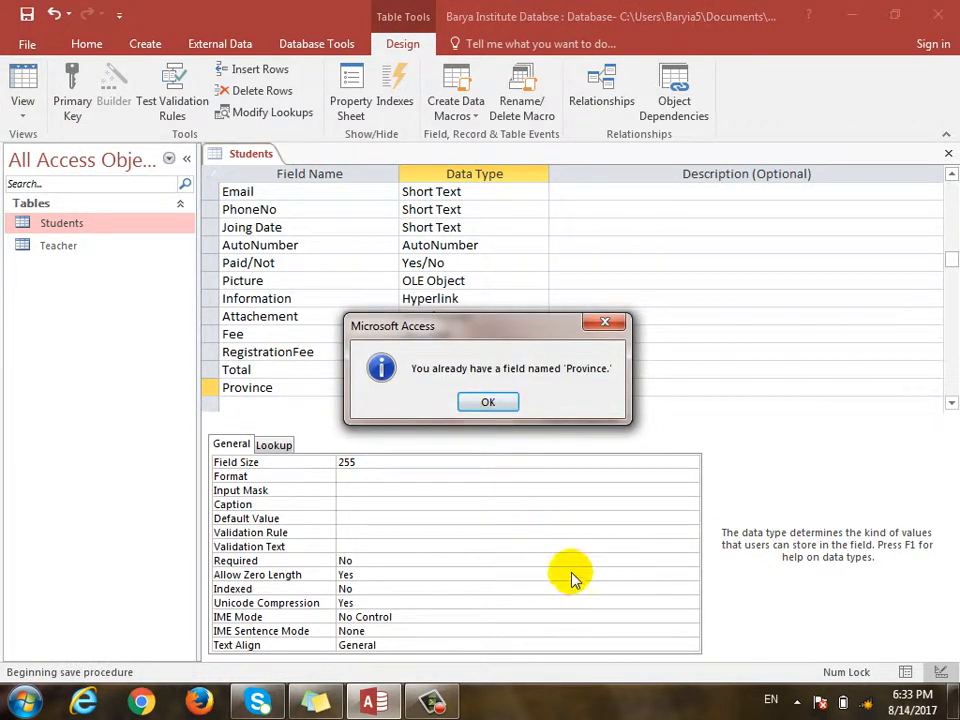
click(488, 402)
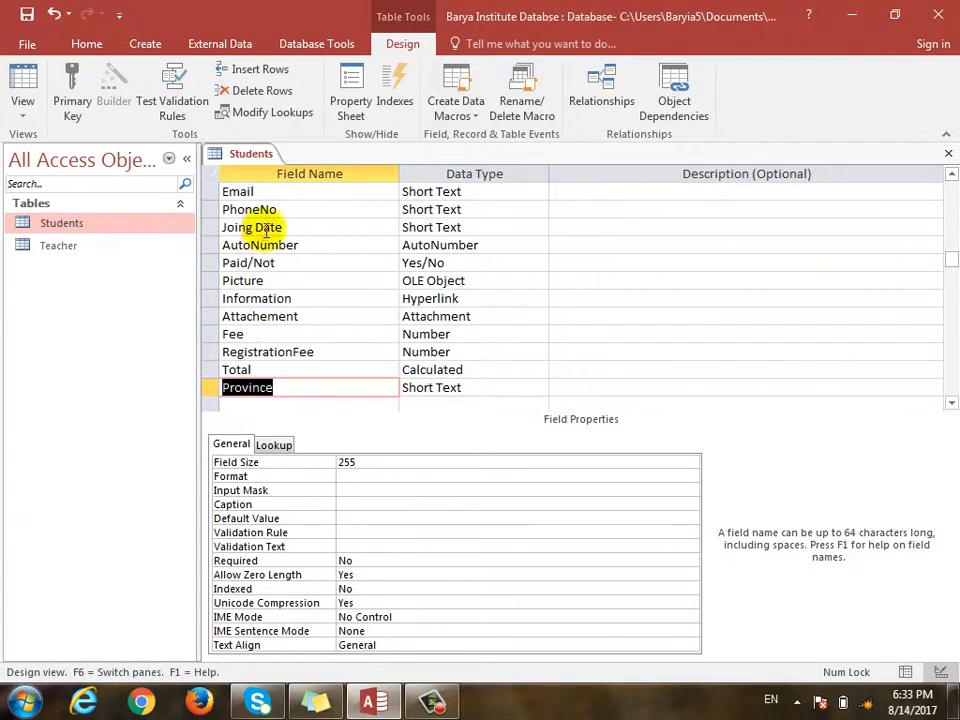
- Delete the old Province field between DOB and Address, save the Students table and show its datasheet
scroll(262, 250, up, 2)
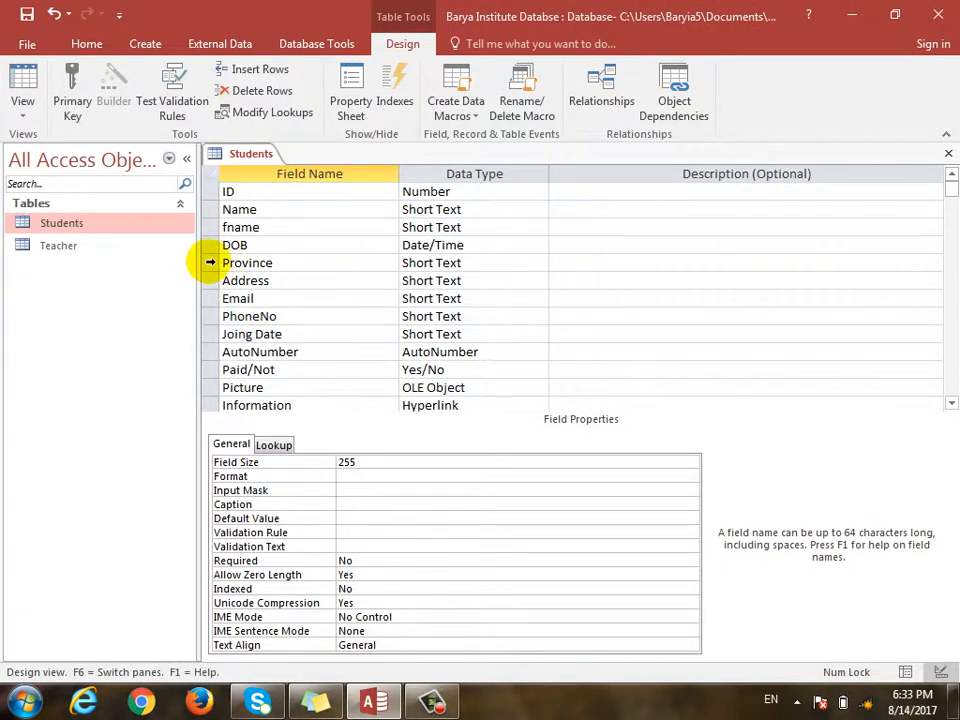
right_click(211, 266)
click(266, 383)
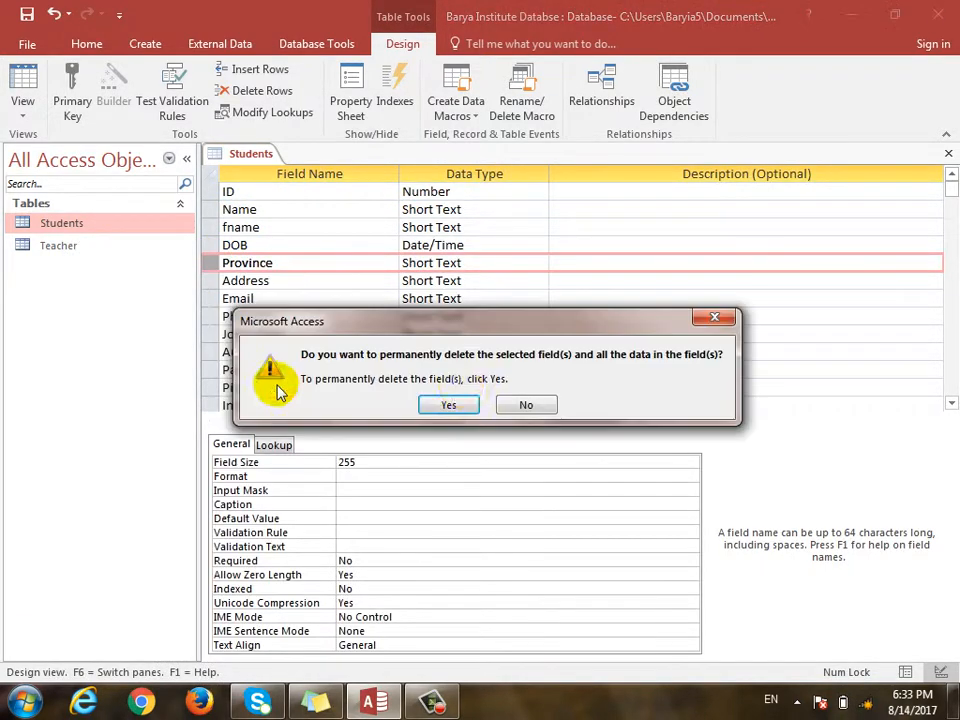
click(446, 404)
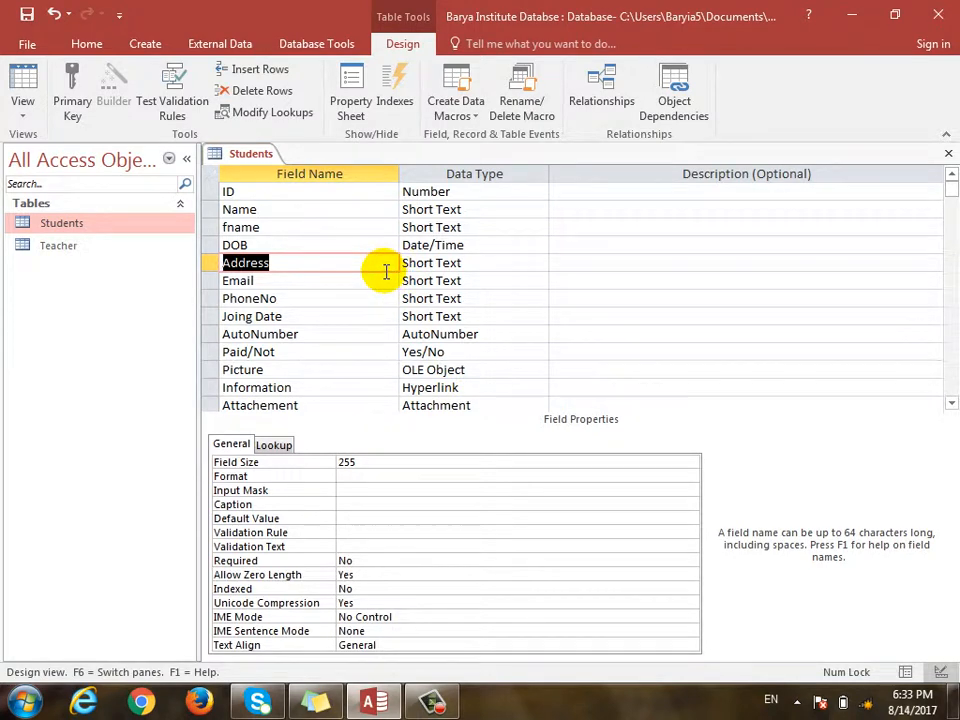
click(24, 86)
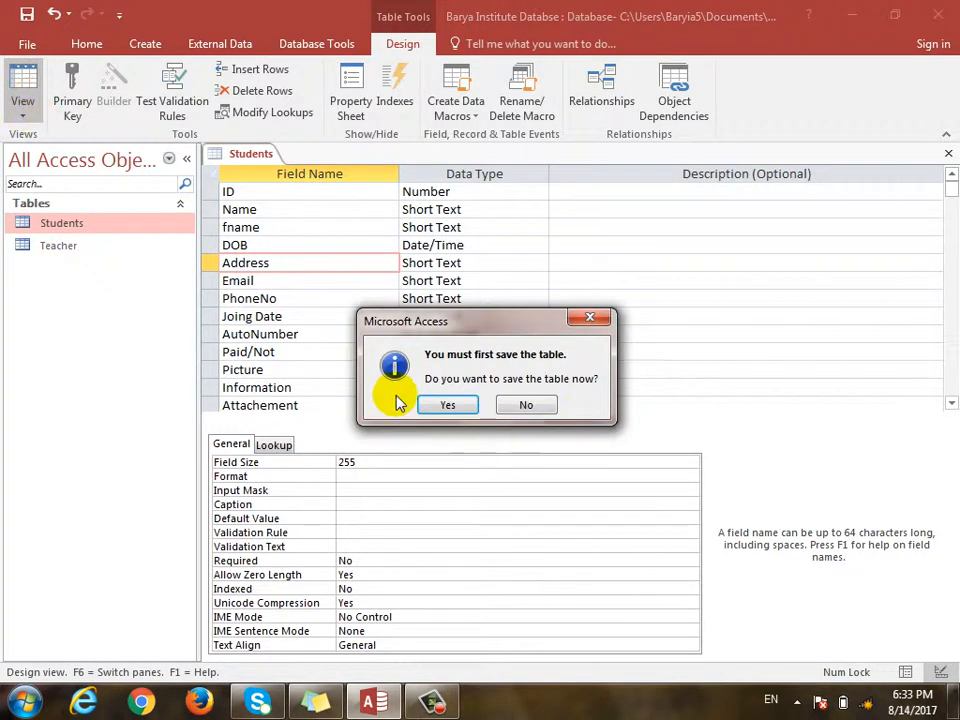
click(462, 404)
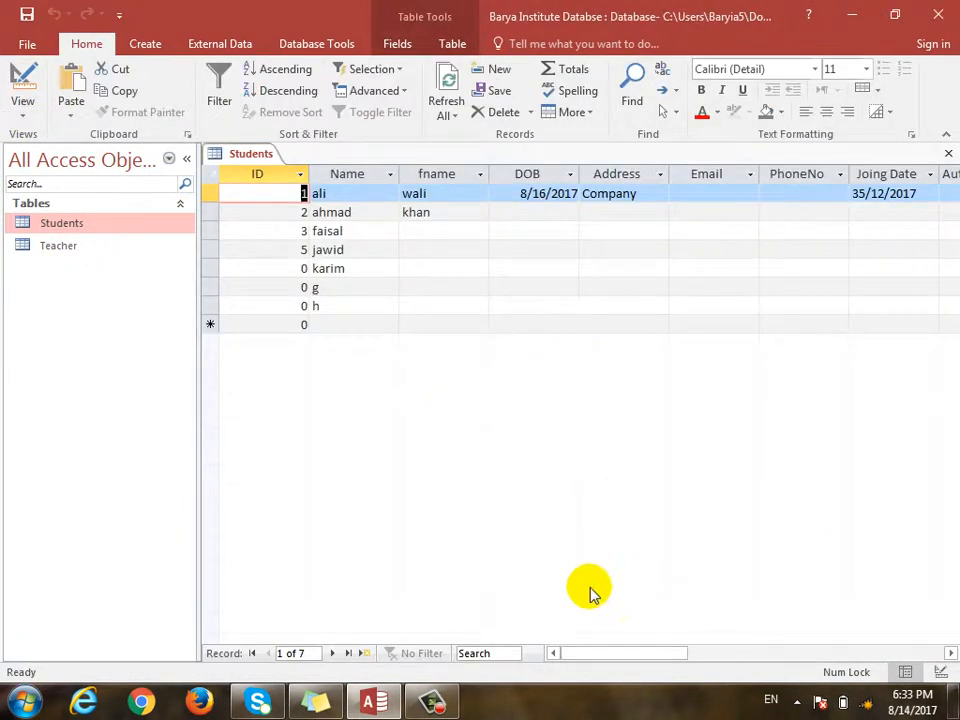
- Choose Kabul from the Province lookup list for the first student record
drag(598, 654, 773, 668)
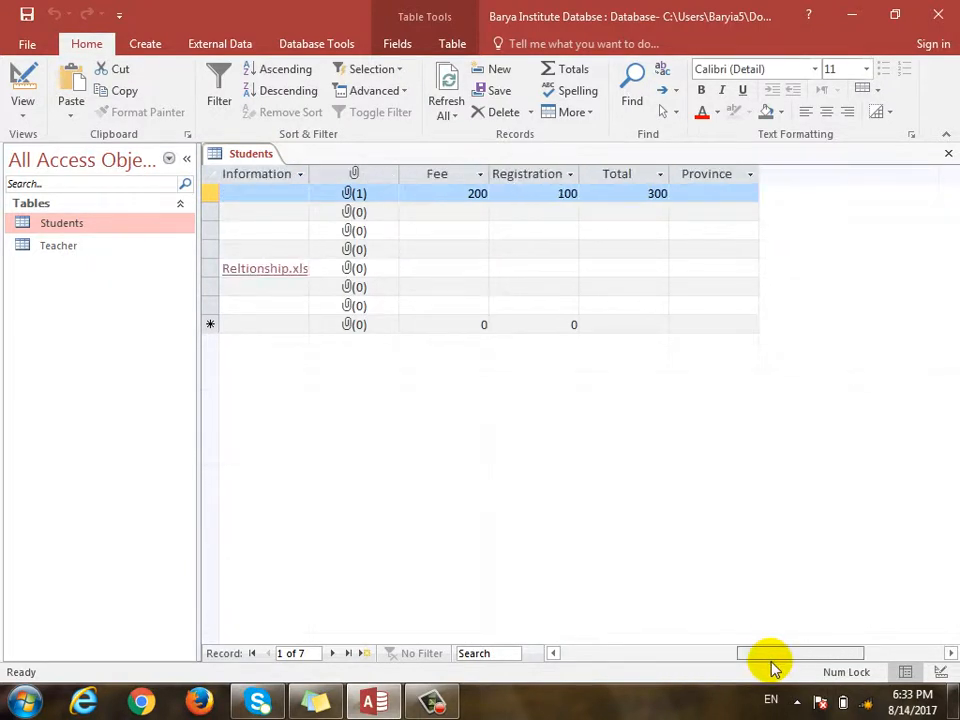
click(748, 193)
click(750, 193)
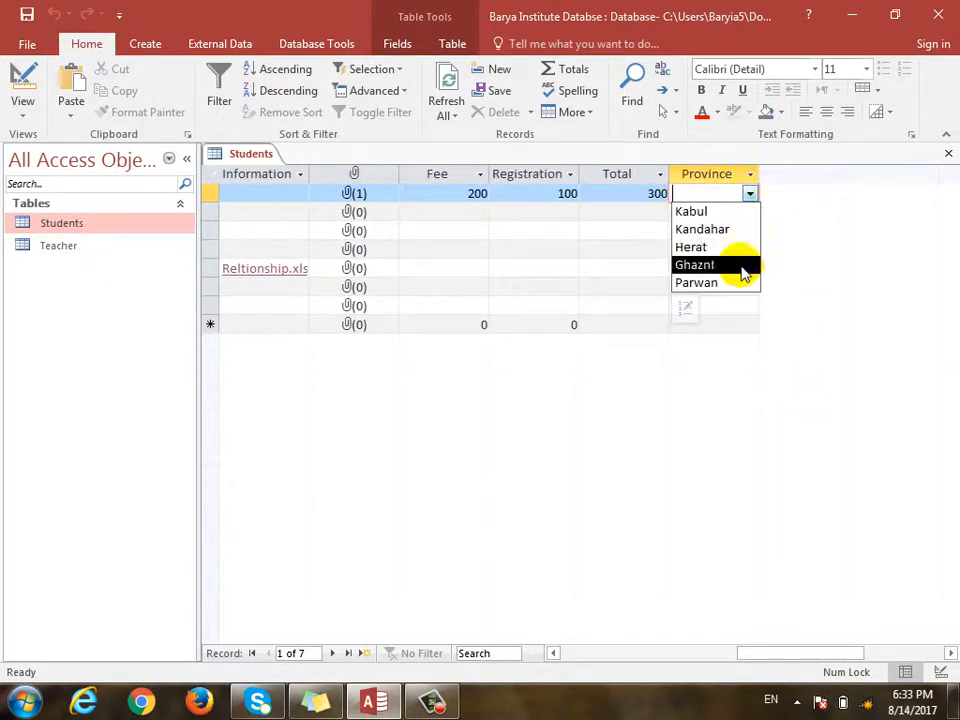
click(733, 212)
- Choose Herat from the Province lookup list for the second and third records, and pick a province for the fourth
click(746, 214)
click(750, 212)
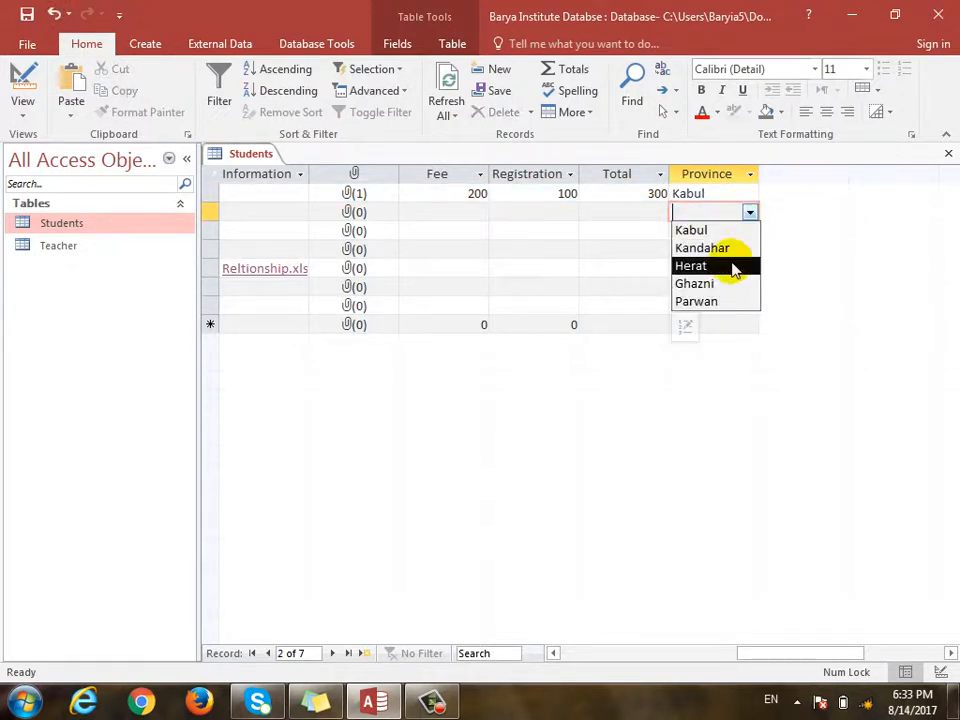
click(733, 266)
click(748, 231)
click(735, 284)
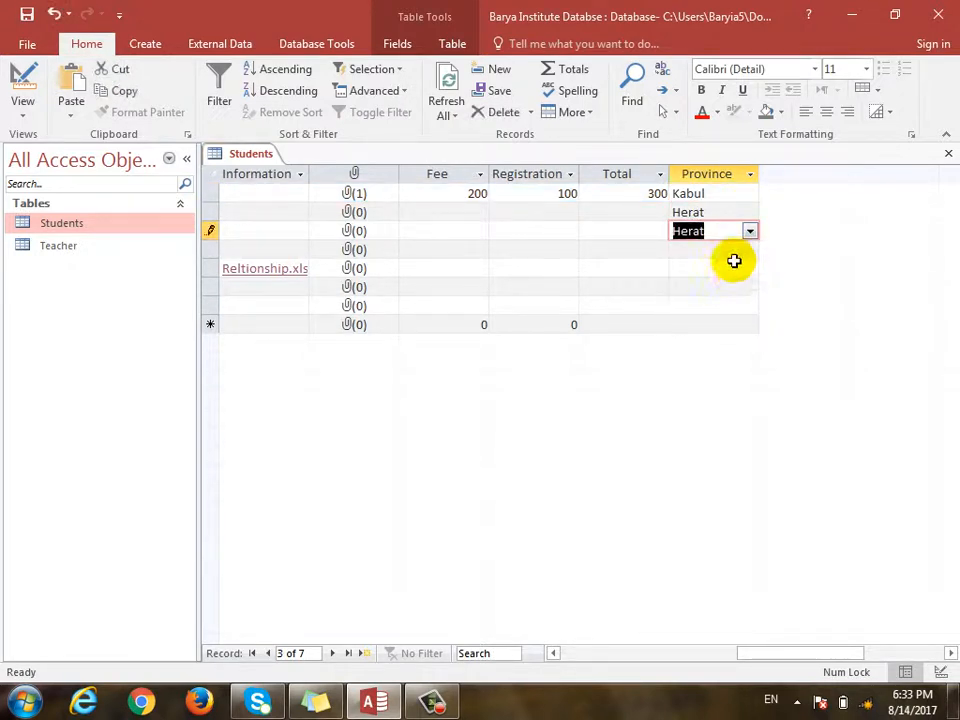
click(740, 258)
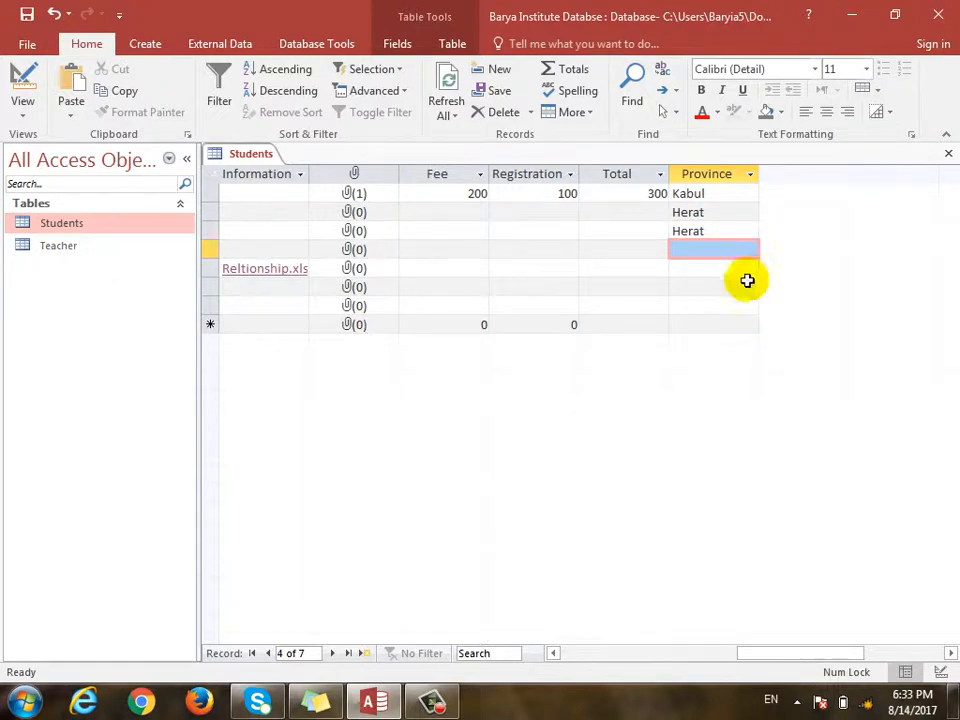
click(749, 249)
click(700, 339)
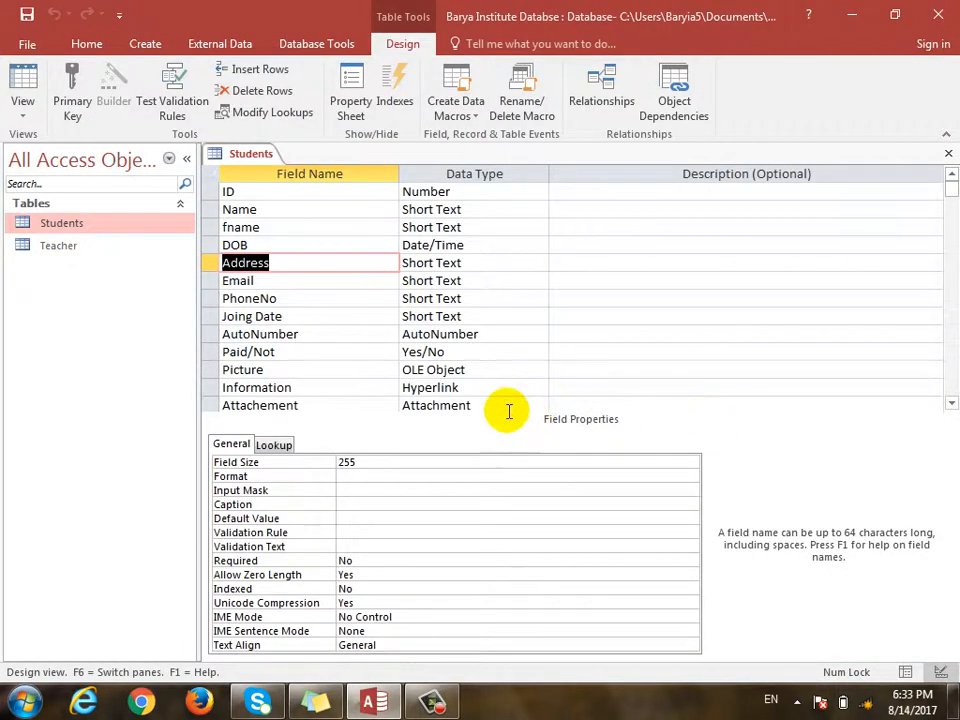
- Show the data types available for the Province field in the table design, dismissing the Windows color scheme dialog
click(500, 402)
scroll(530, 385, down, 3)
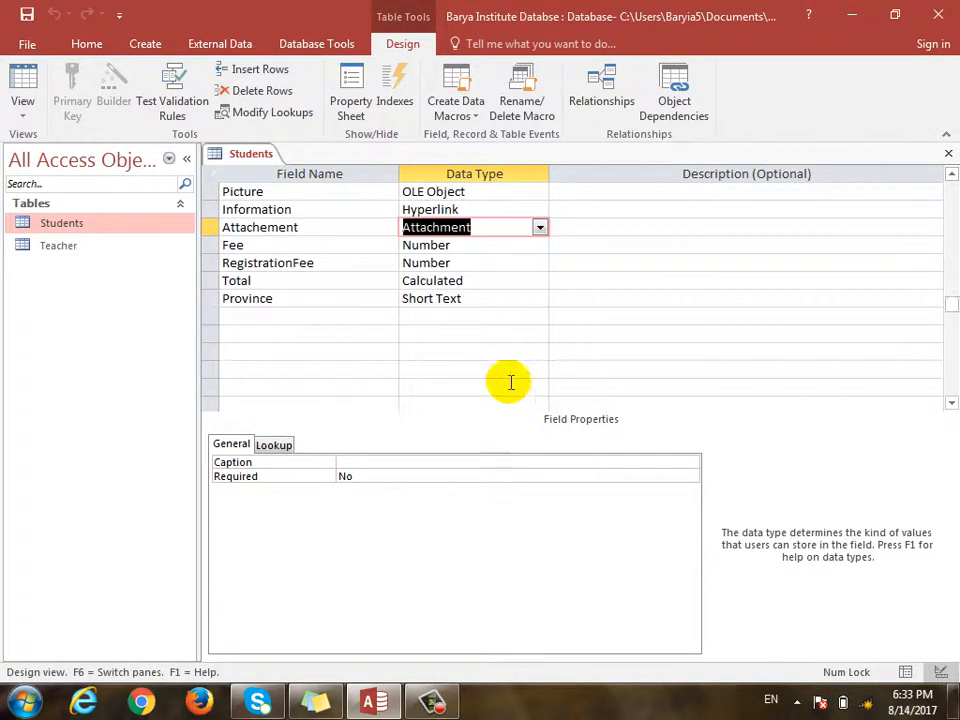
click(500, 300)
click(539, 300)
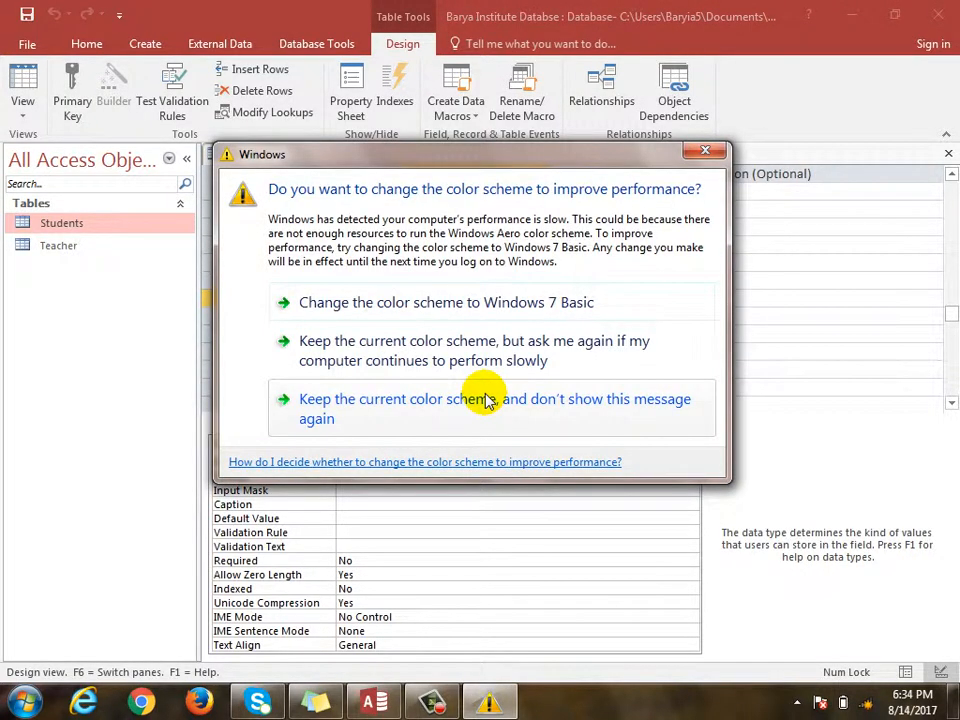
click(698, 152)
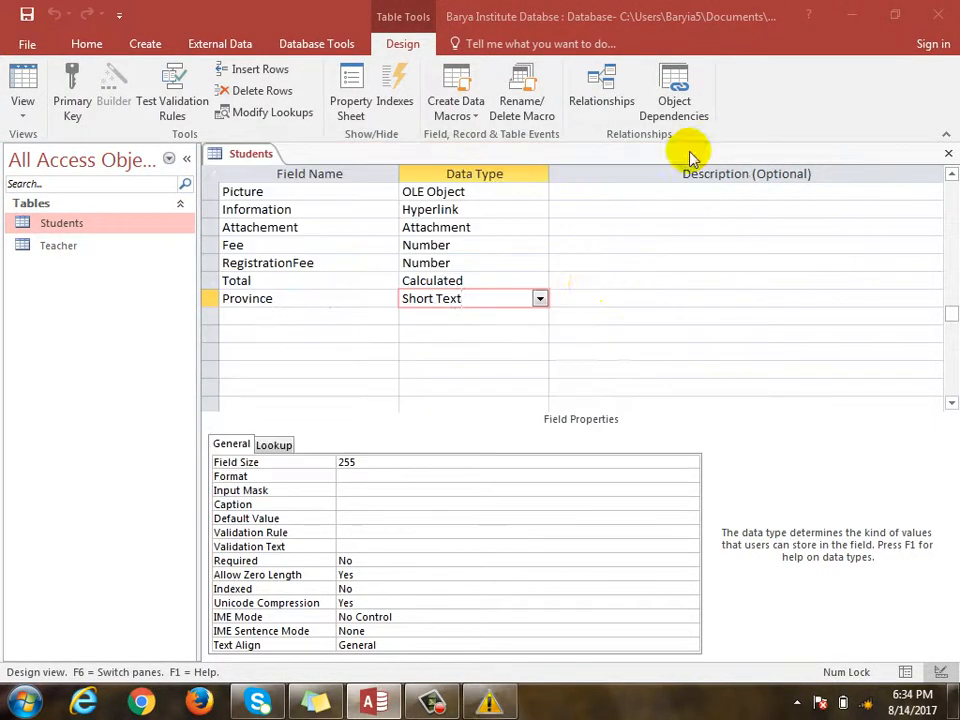
click(540, 298)
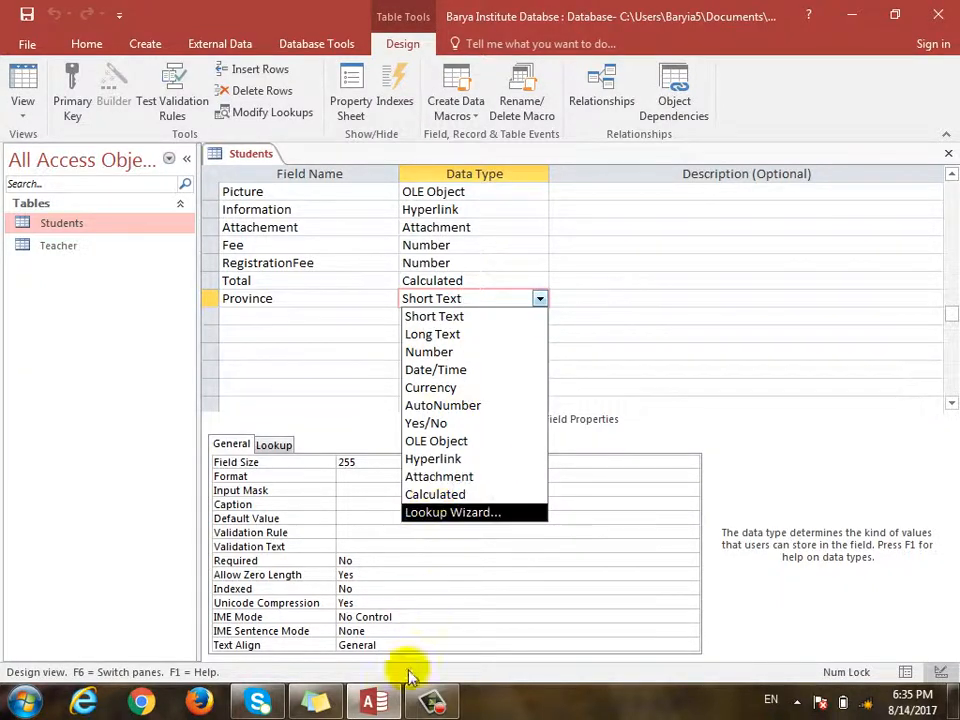
mouse_move(411, 711)
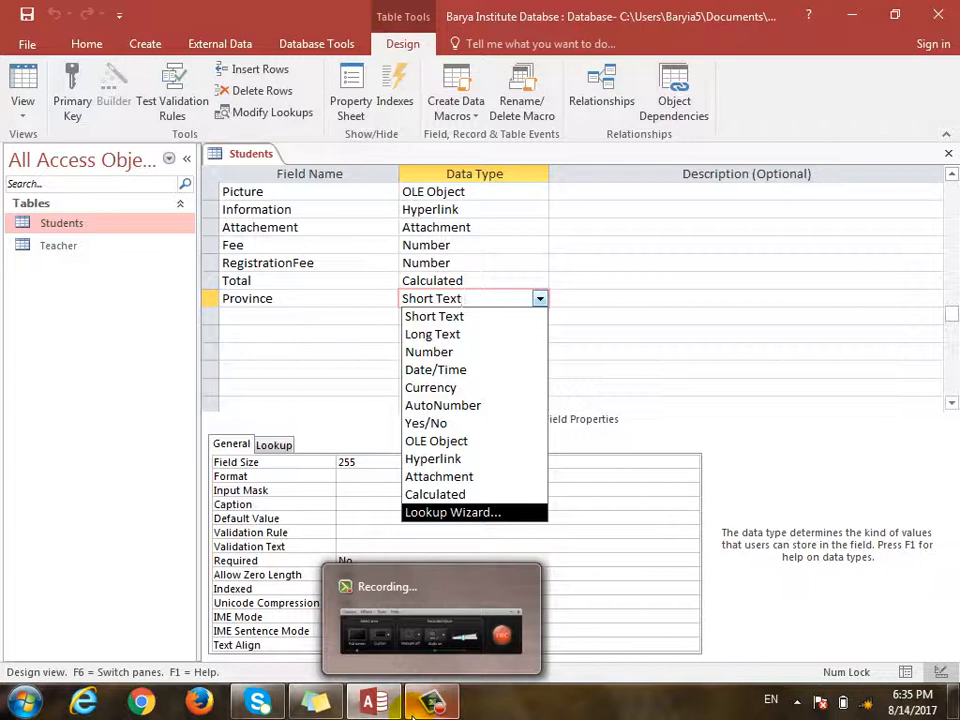
click(515, 643)
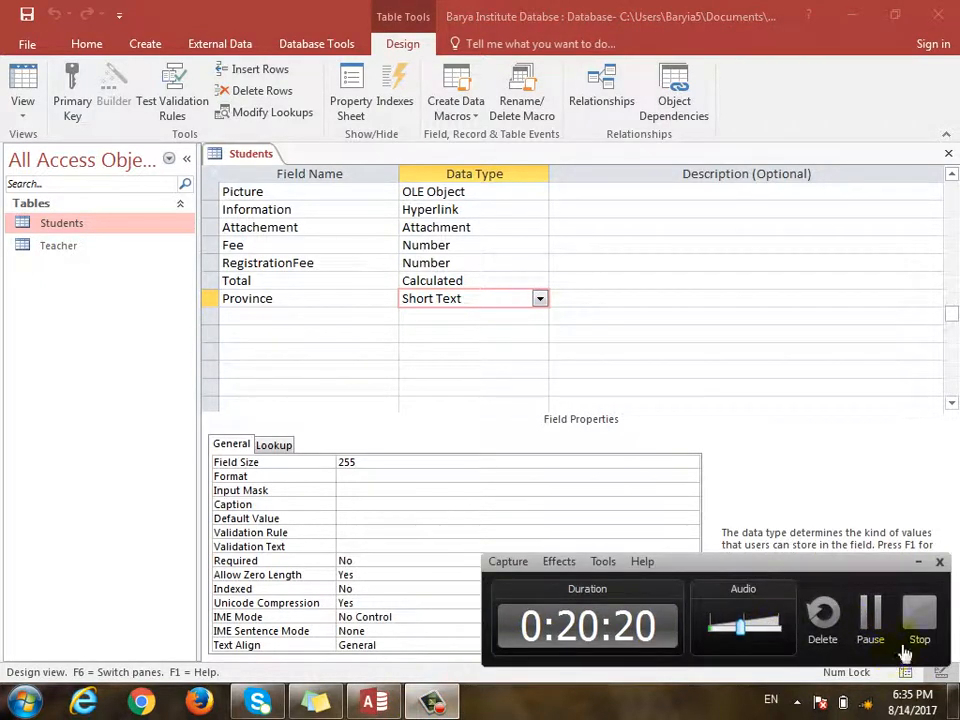